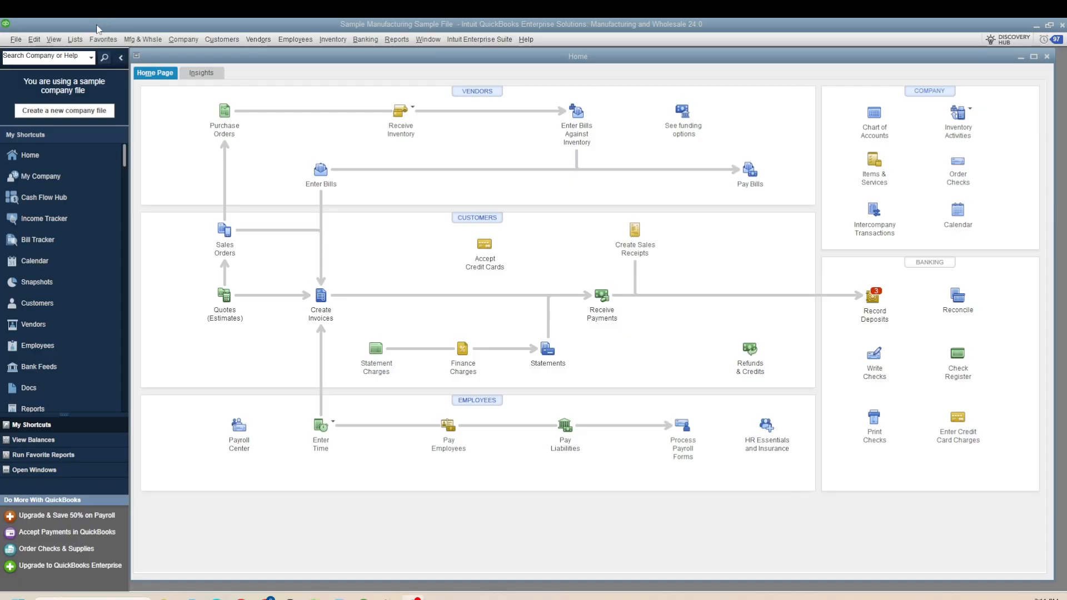
# - Open the ODBC setup from the company file utilities and follow the link to download the ODBC driver
pyautogui.click(15, 40)
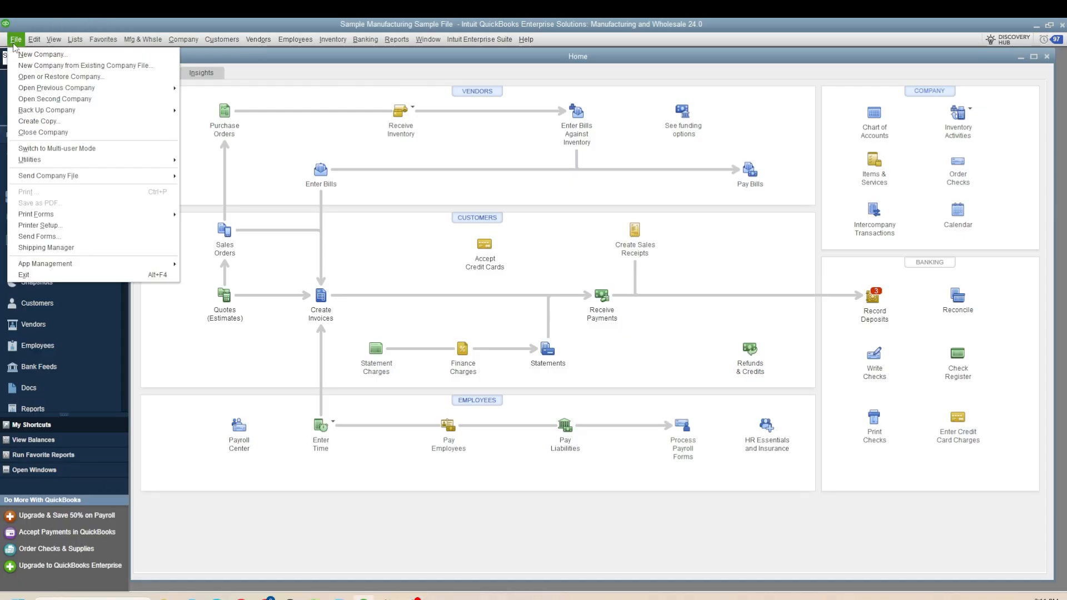
pyautogui.moveTo(83, 163)
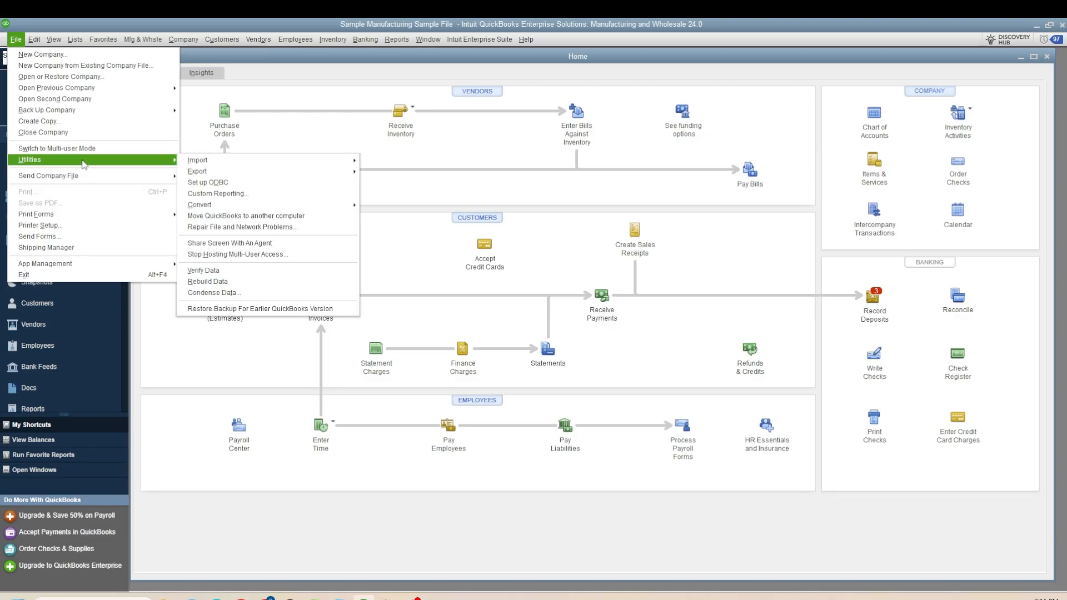
pyautogui.click(216, 186)
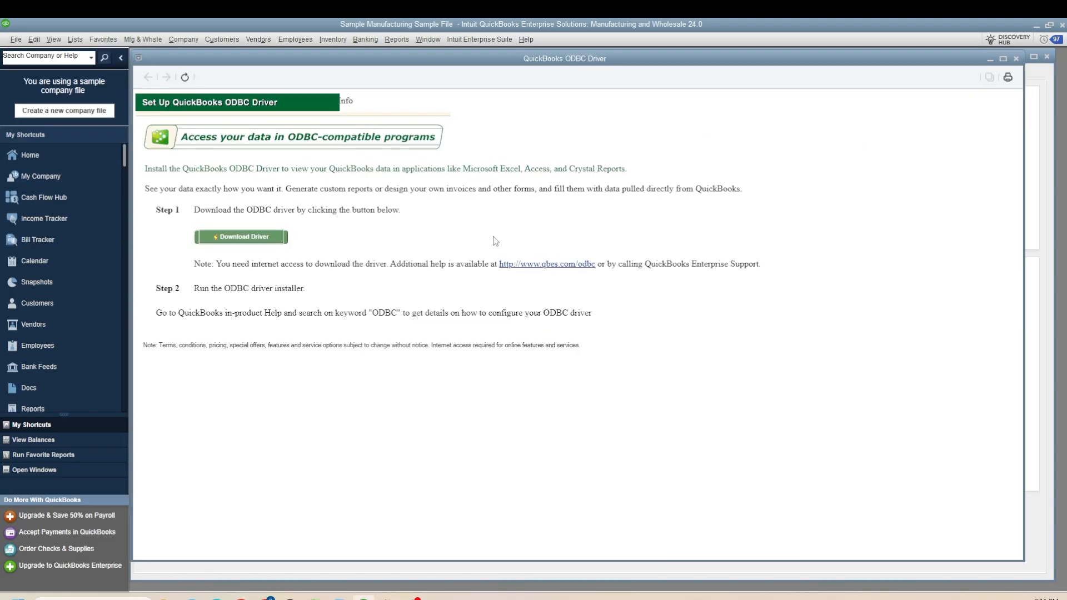
pyautogui.click(258, 239)
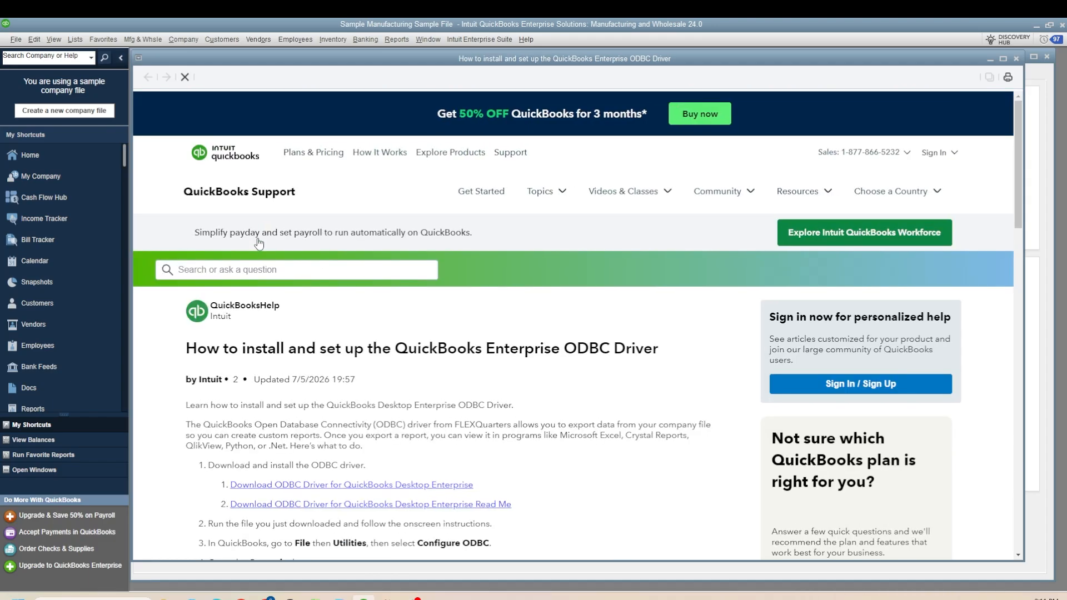
# - Read through the QODBC driver installation instructions page
pyautogui.scroll(-1, 259, 242)
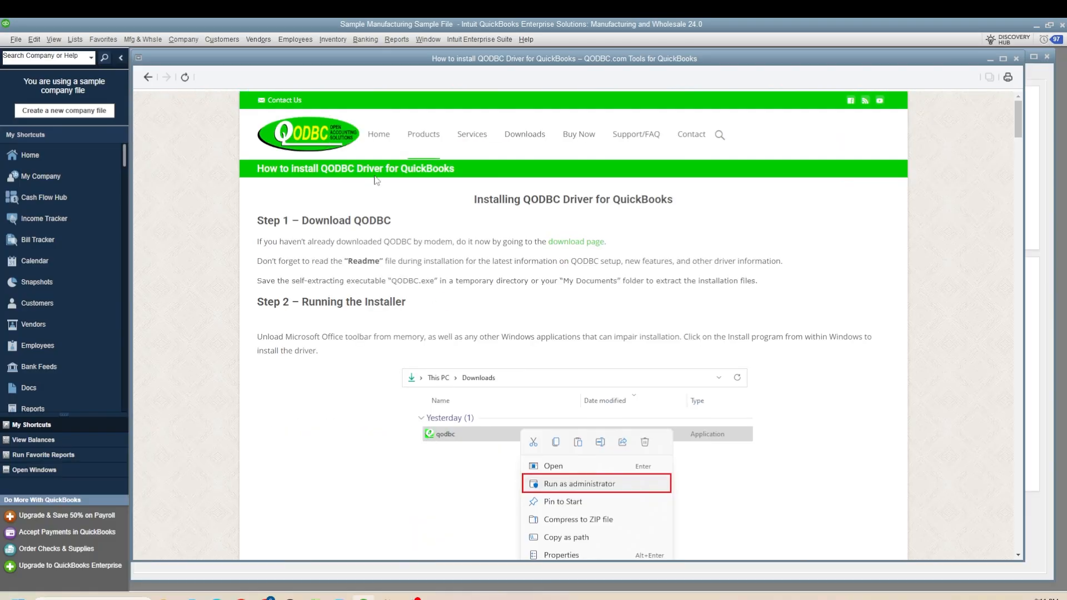
pyautogui.scroll(-1, 491, 261)
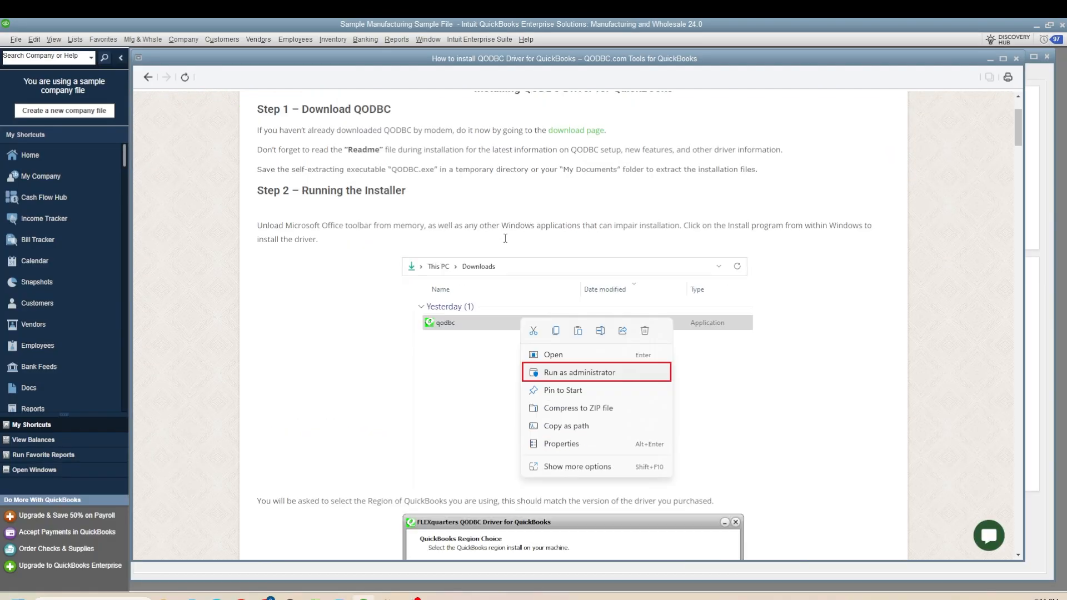
pyautogui.scroll(1, 491, 262)
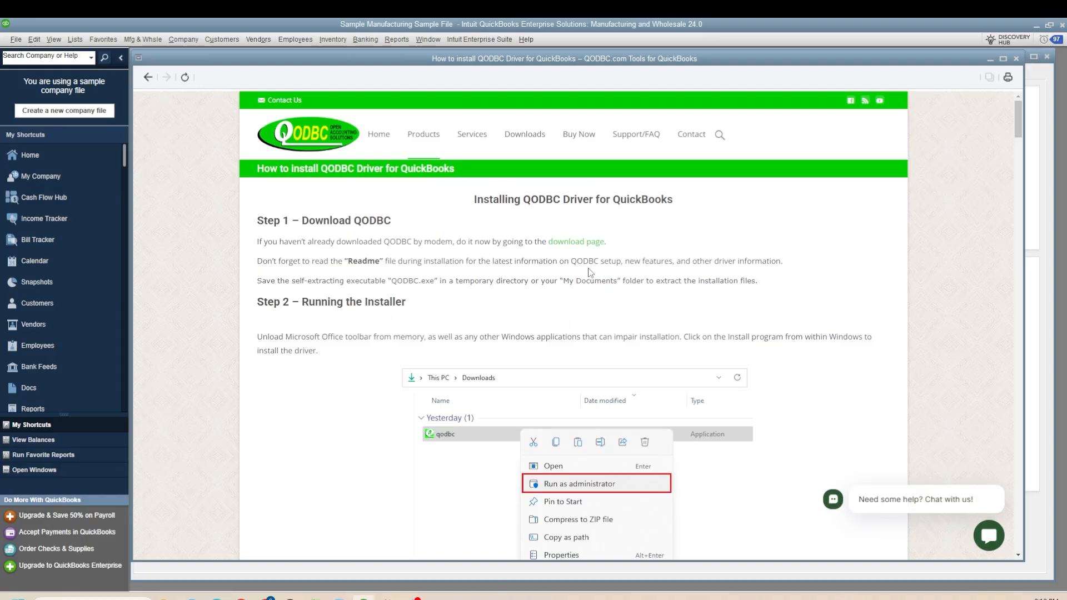
pyautogui.scroll(-4, 590, 273)
pyautogui.scroll(3, 590, 273)
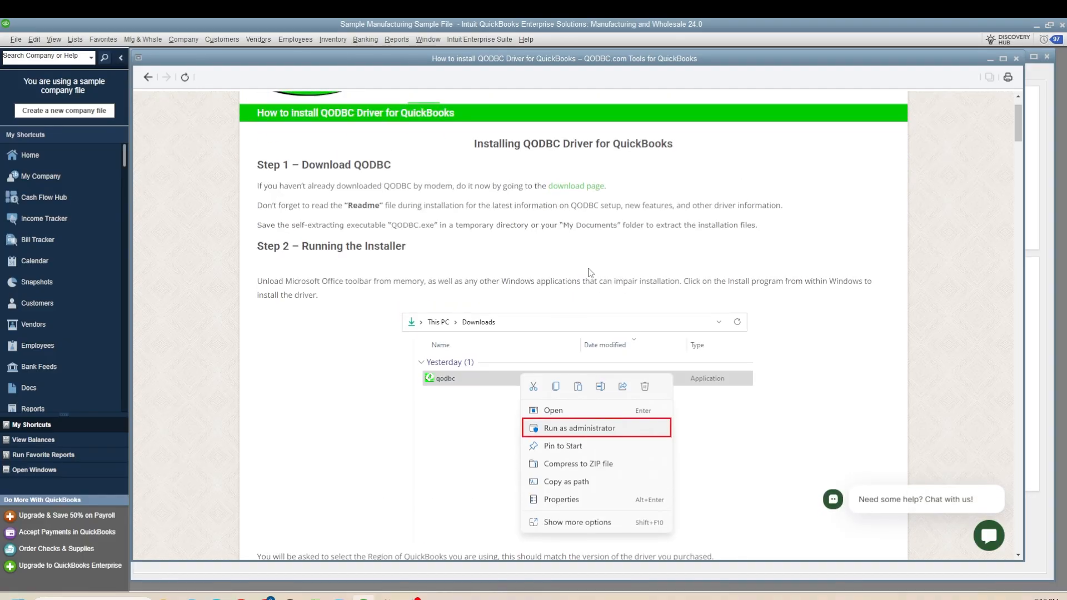
pyautogui.scroll(-15, 590, 273)
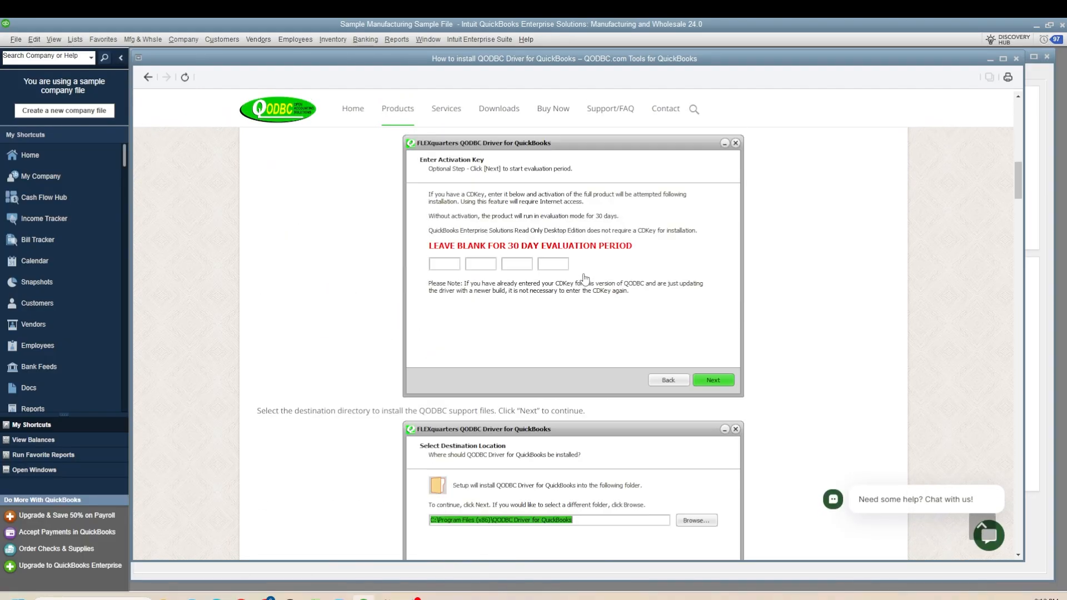
pyautogui.scroll(2, 548, 288)
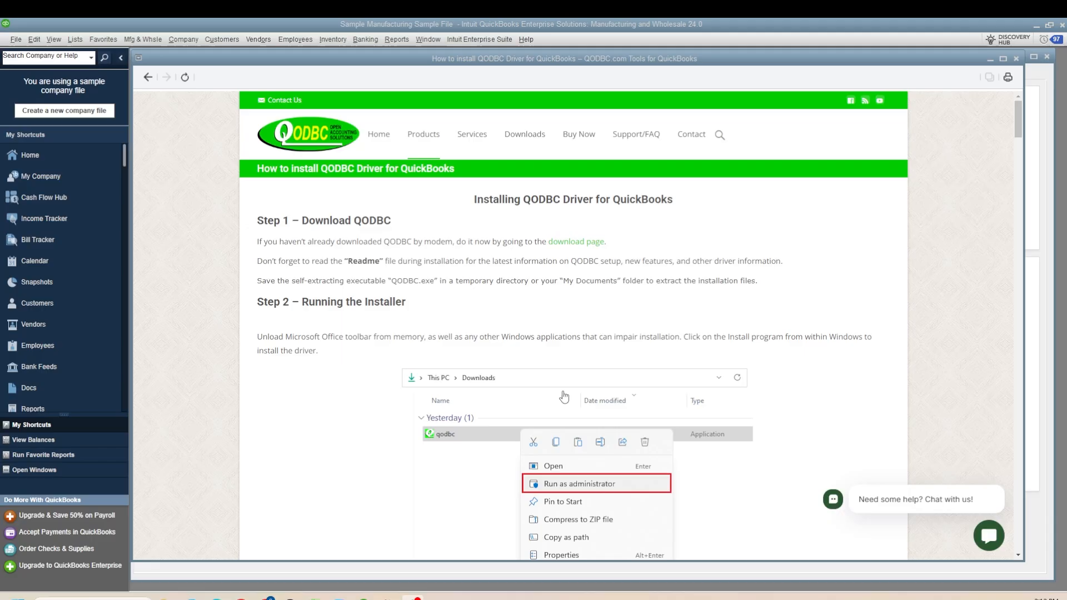
# - Open the QODBC download page and review its registration form
pyautogui.click(591, 244)
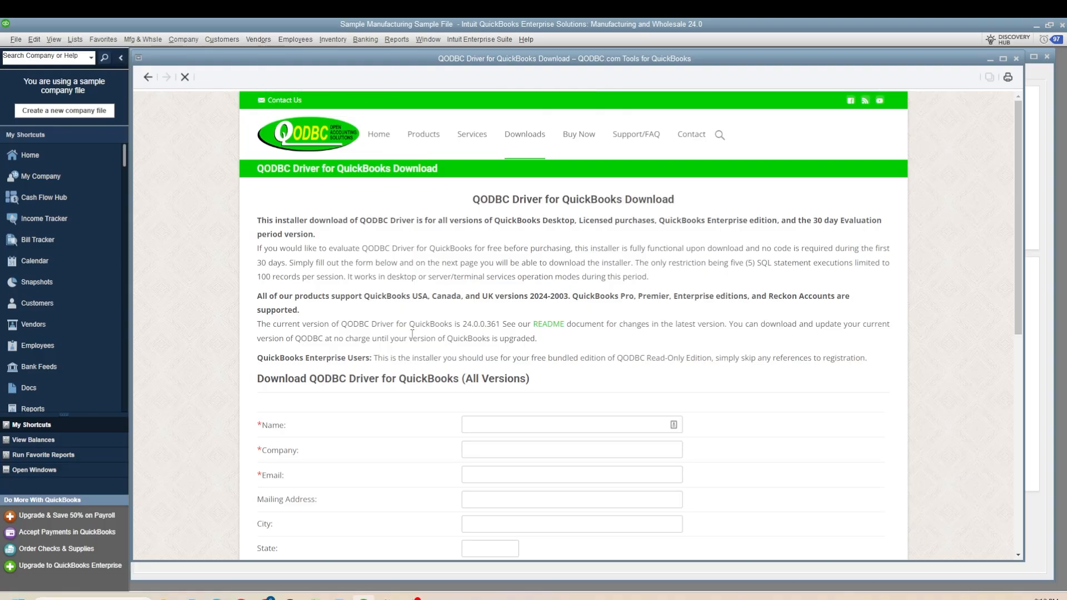
pyautogui.scroll(-2, 582, 336)
pyautogui.scroll(-3, 451, 273)
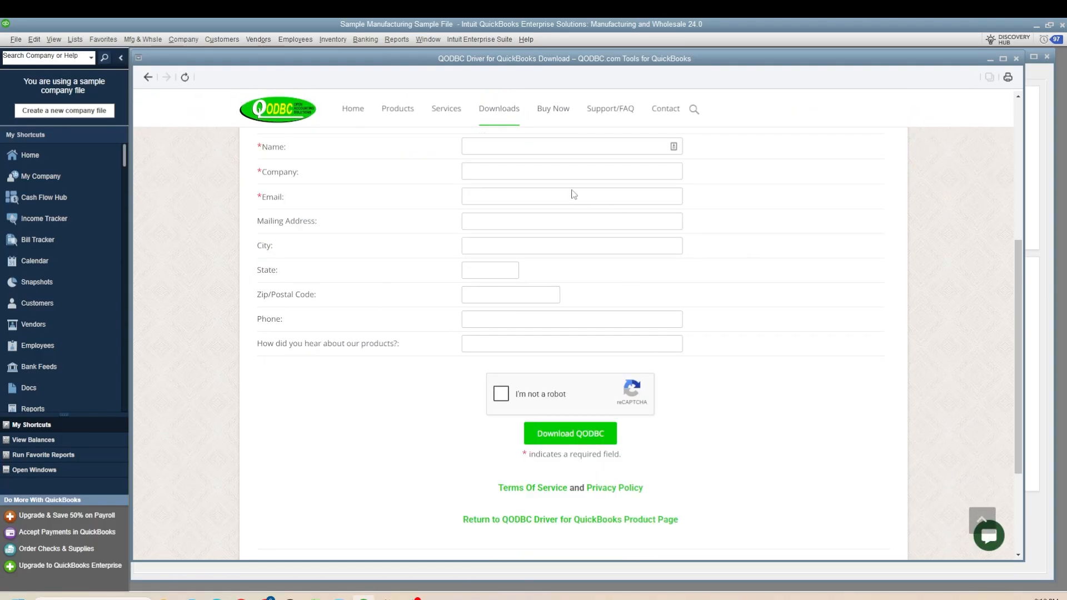
pyautogui.scroll(3, 465, 332)
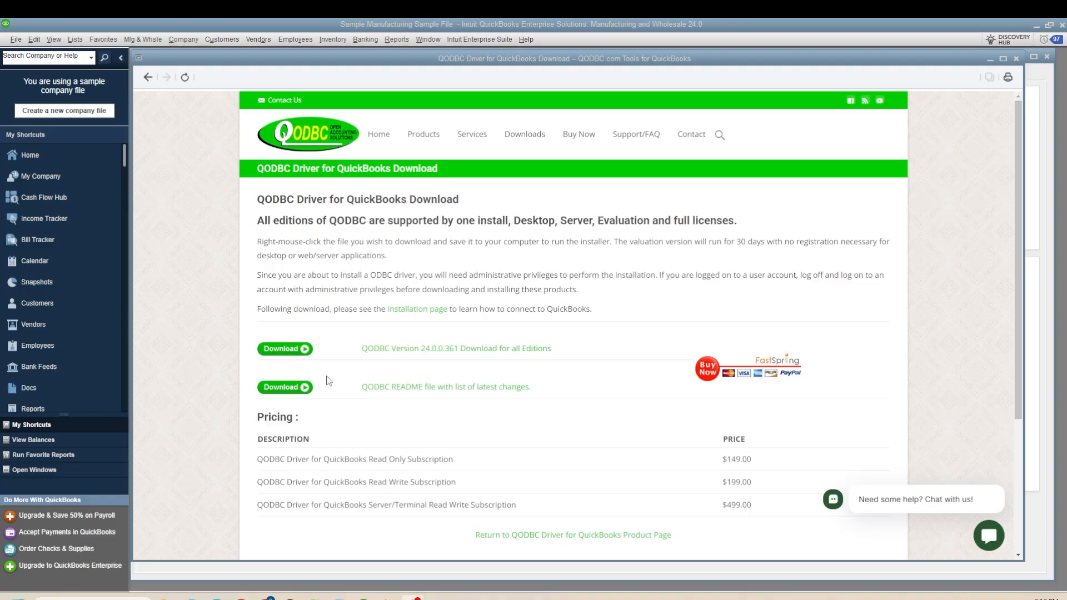
# - Download the QODBC installer for all editions and save qodbc.exe to the user's home folder instead of the QuickBooks folder
pyautogui.click(289, 353)
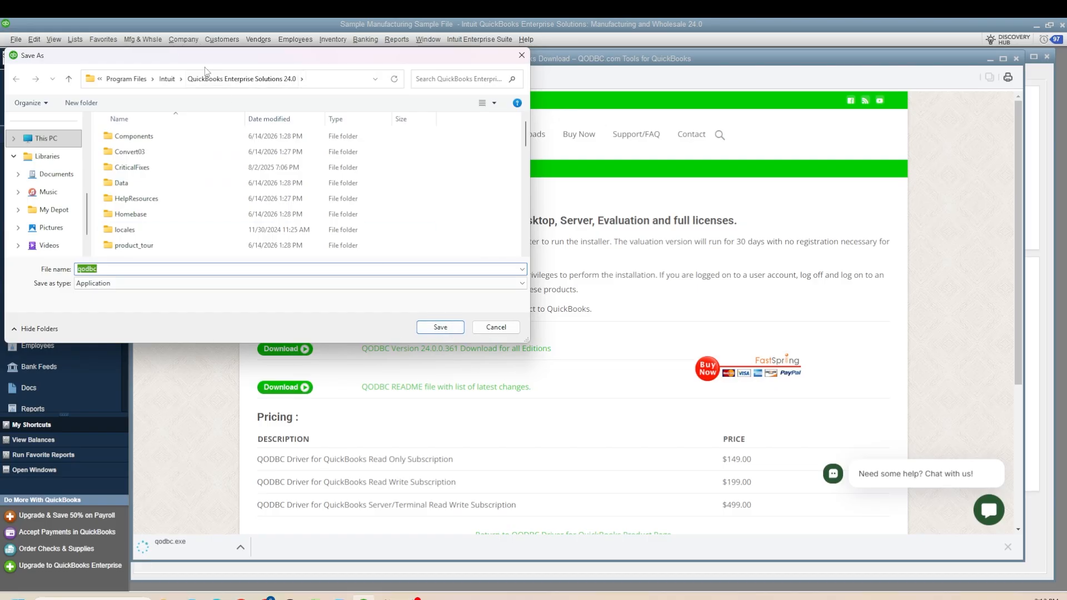
pyautogui.click(441, 327)
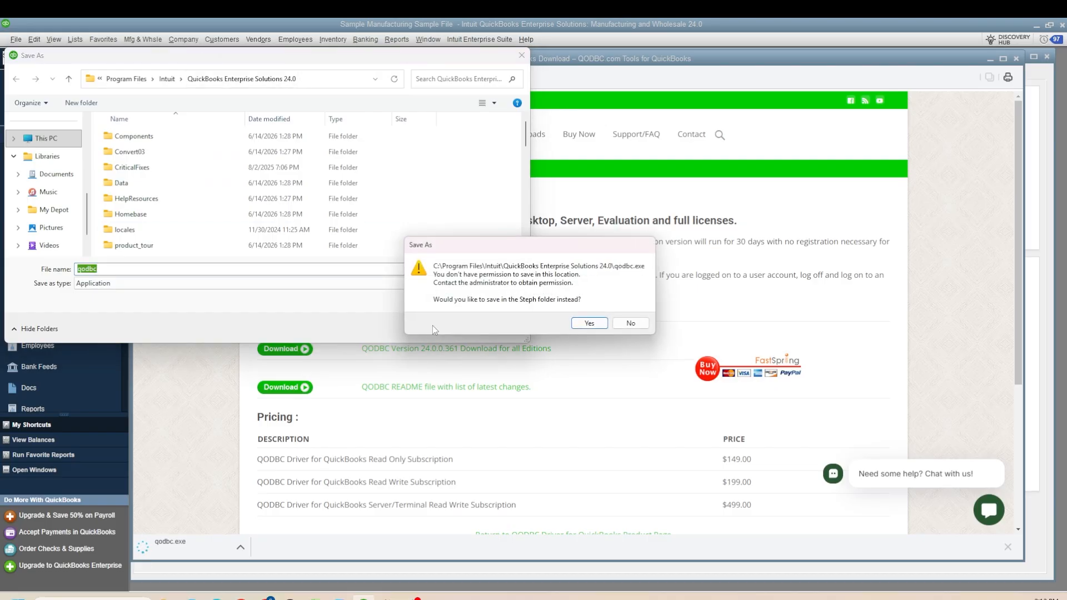
pyautogui.click(589, 324)
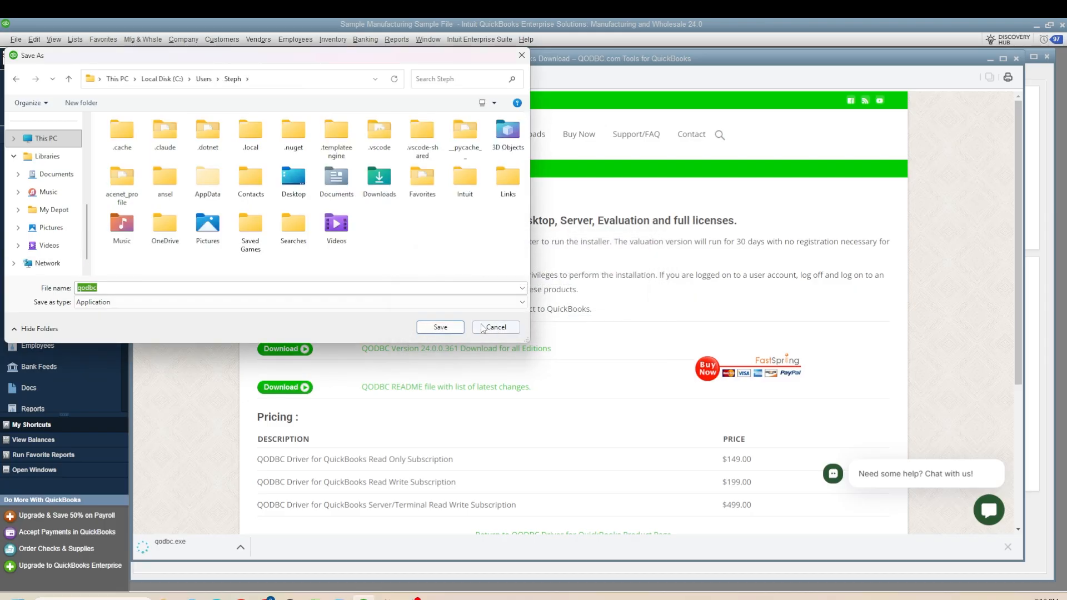
pyautogui.click(440, 327)
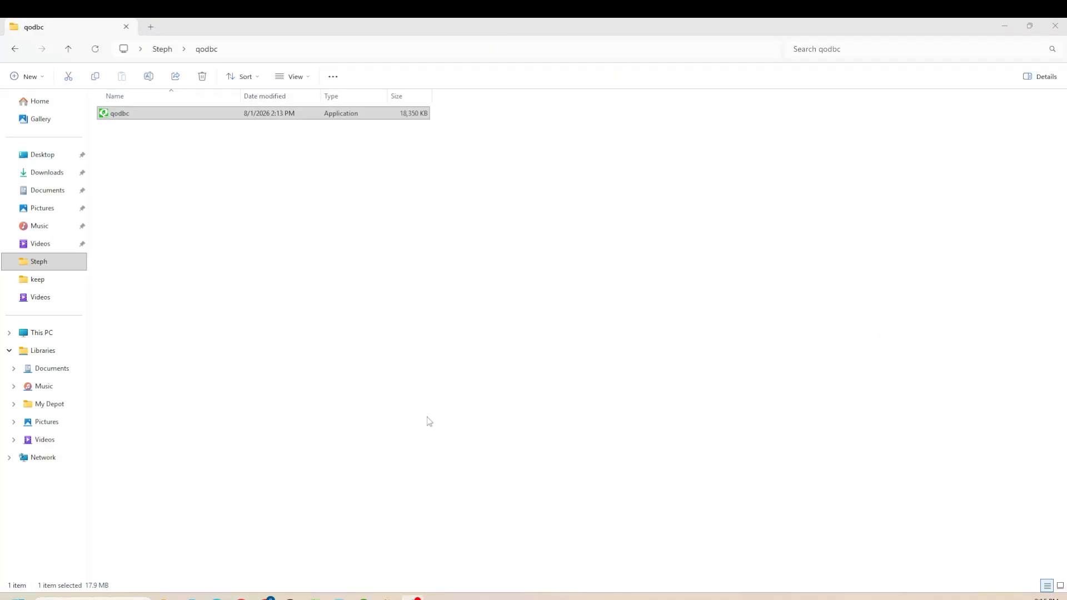
# - Run the downloaded qodbc installer as administrator and allow it to make changes
pyautogui.click(158, 114)
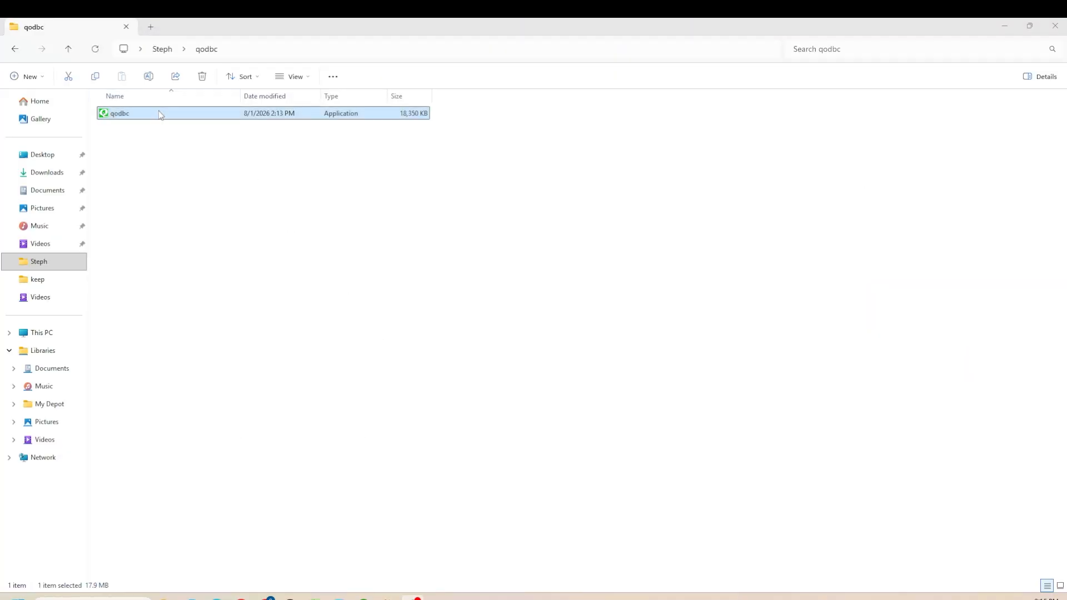
pyautogui.rightClick(122, 115)
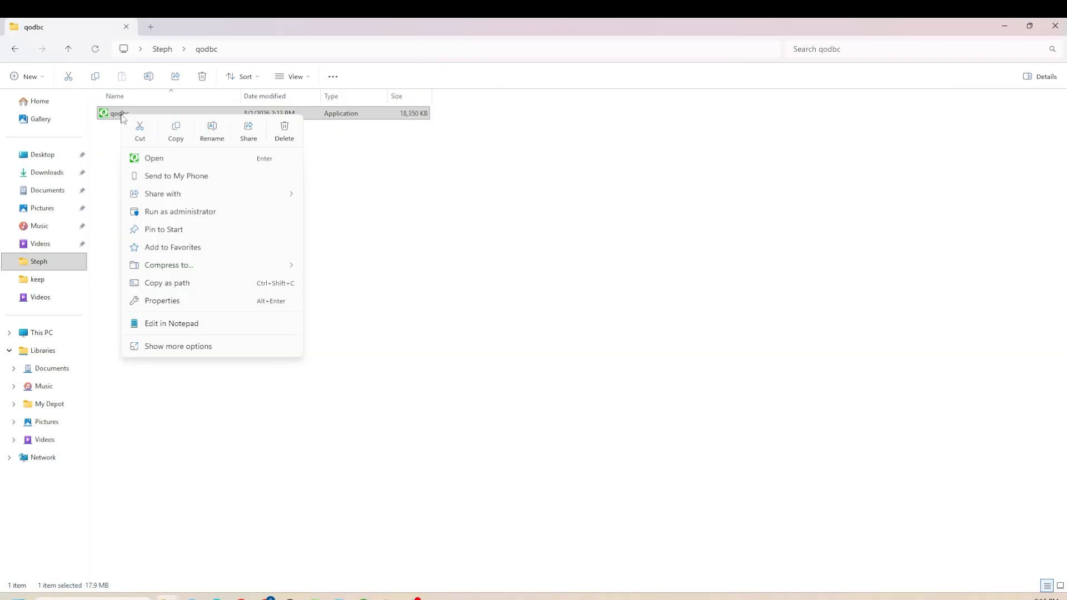
pyautogui.click(192, 212)
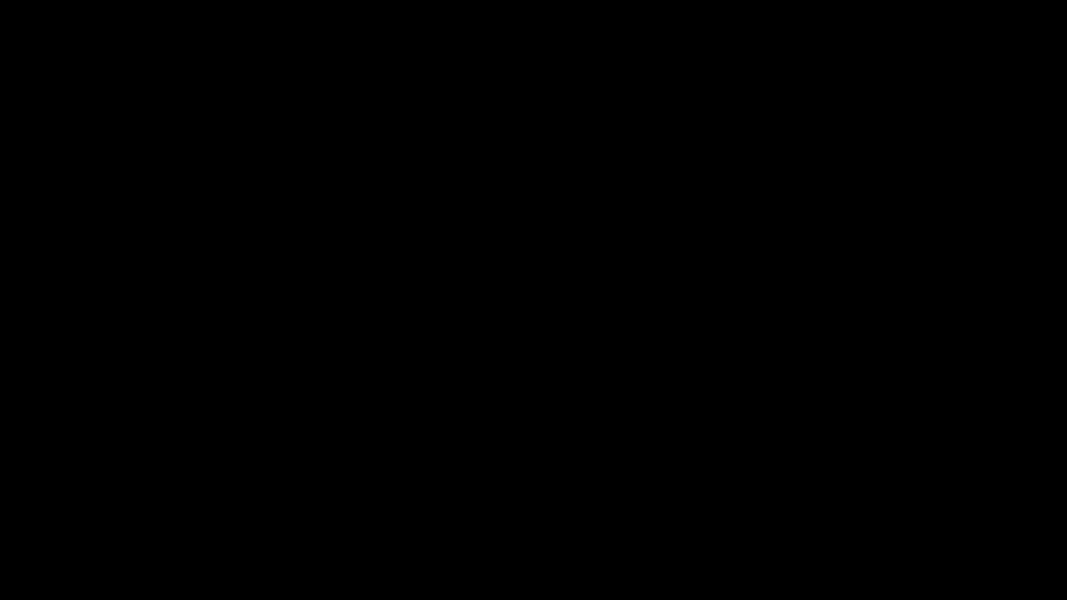
pyautogui.click(495, 333)
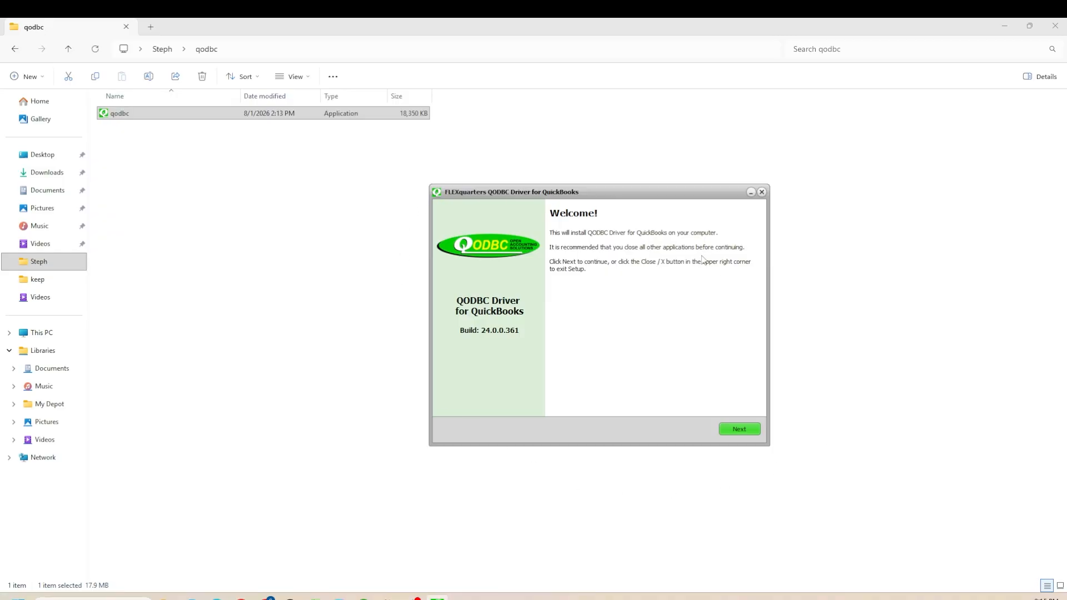
# - Start the QODBC setup wizard and accept the licence agreement
pyautogui.click(741, 429)
pyautogui.moveTo(739, 290); pyautogui.dragTo(739, 365)
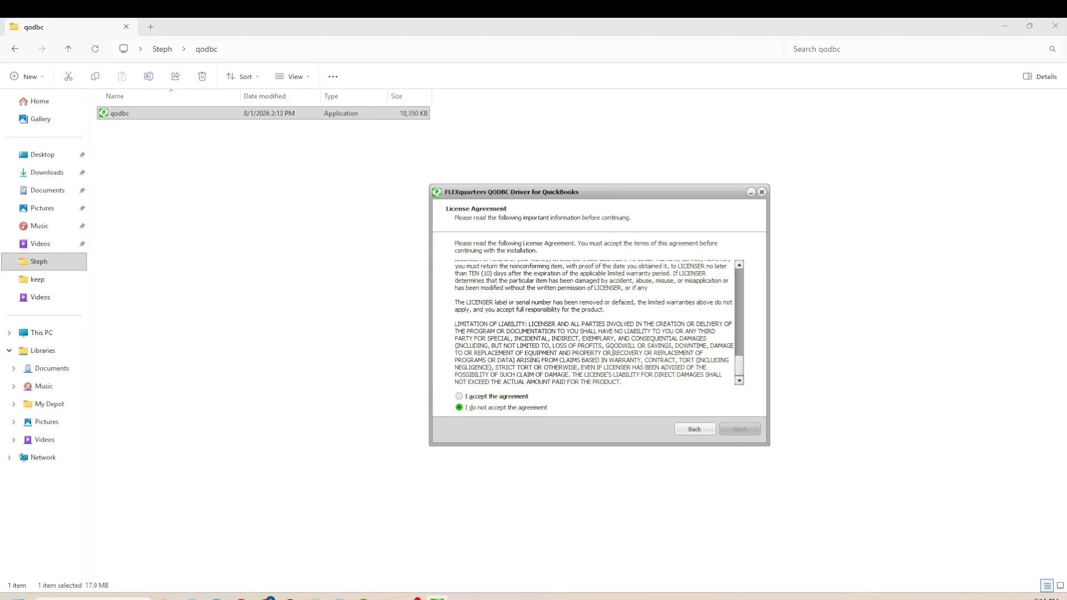
pyautogui.click(482, 396)
pyautogui.click(745, 431)
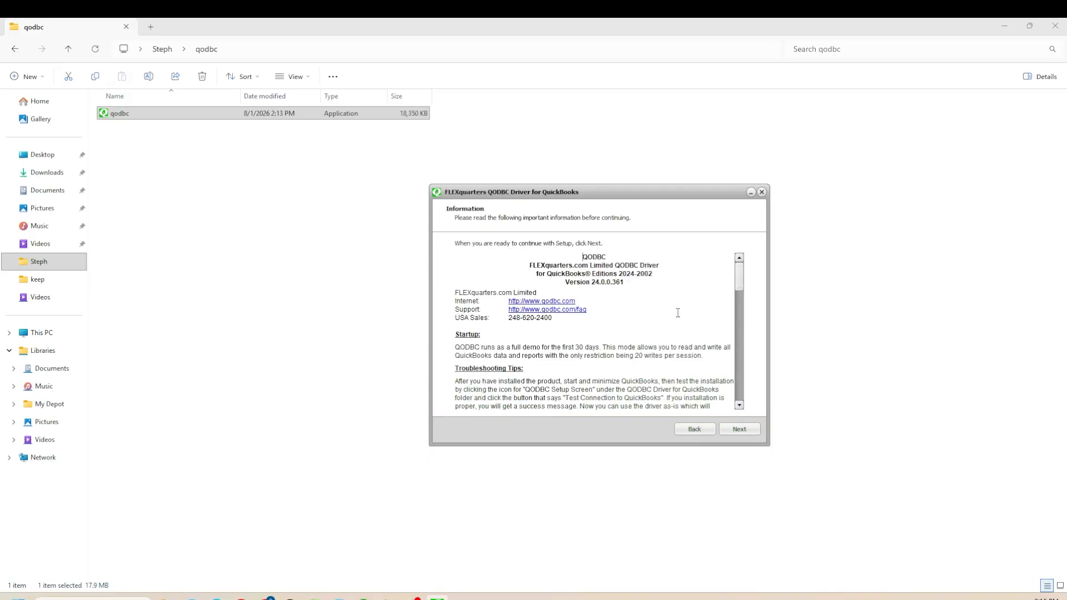
# - Install the driver into the default folder C:\Program Files (x86)\QODBC Driver for QuickBooks and finish setup
pyautogui.scroll(-5, 730, 340)
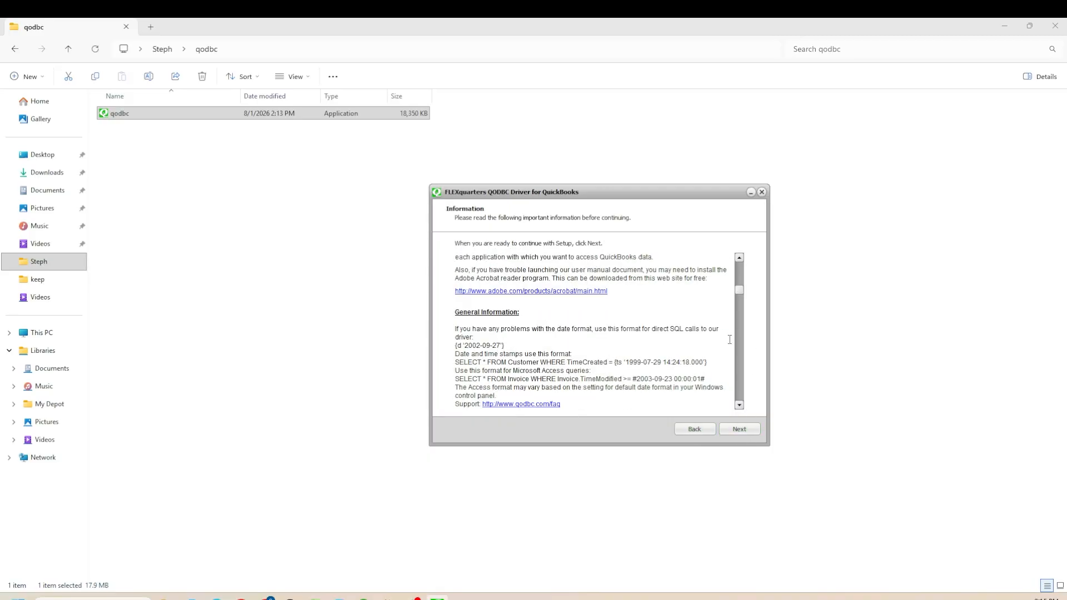
pyautogui.click(738, 429)
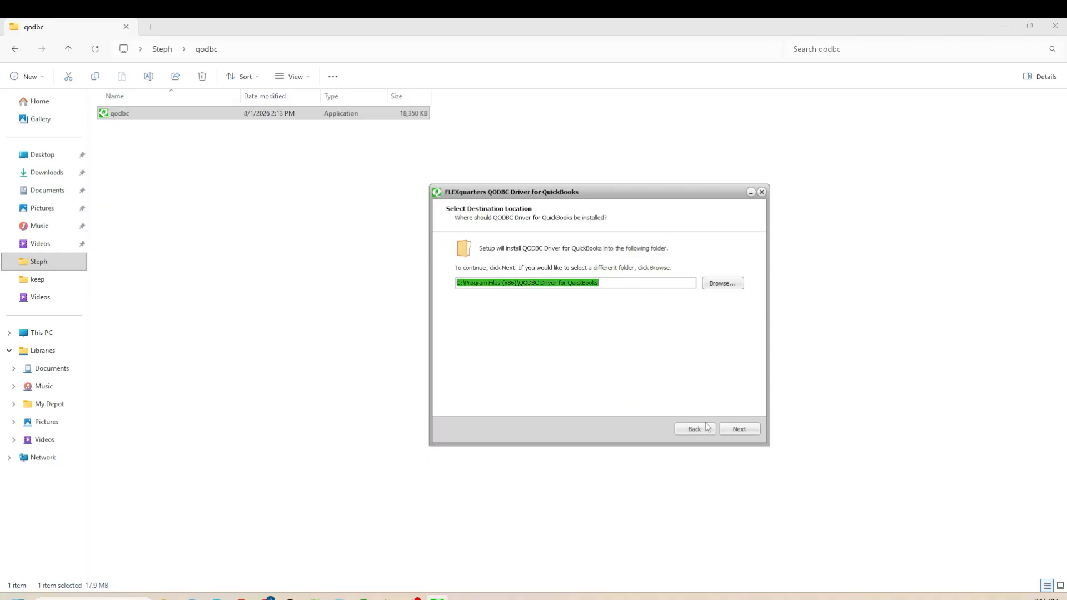
pyautogui.click(731, 433)
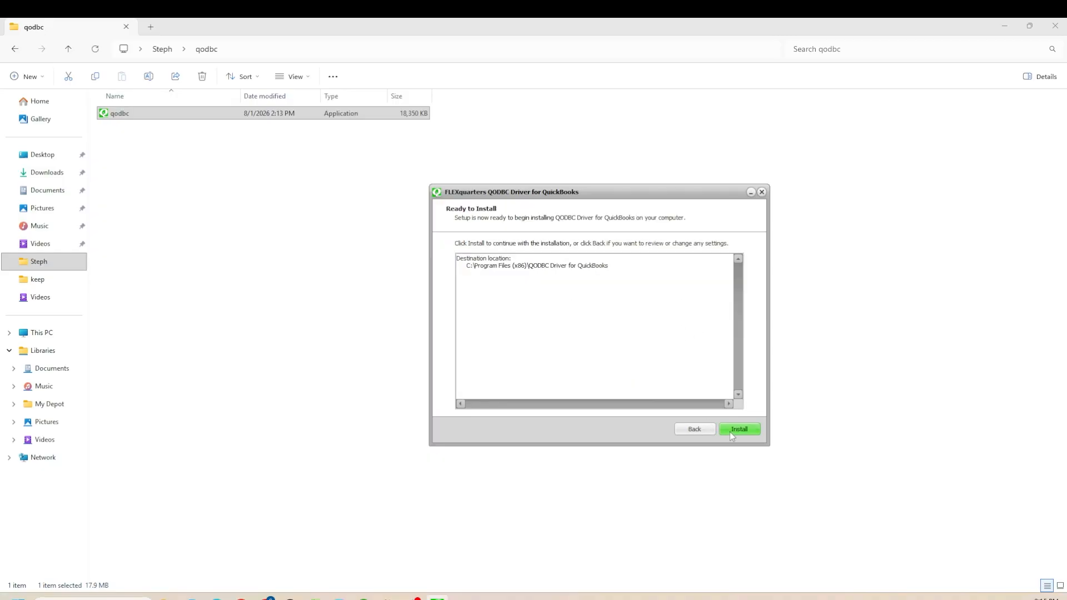
pyautogui.click(730, 433)
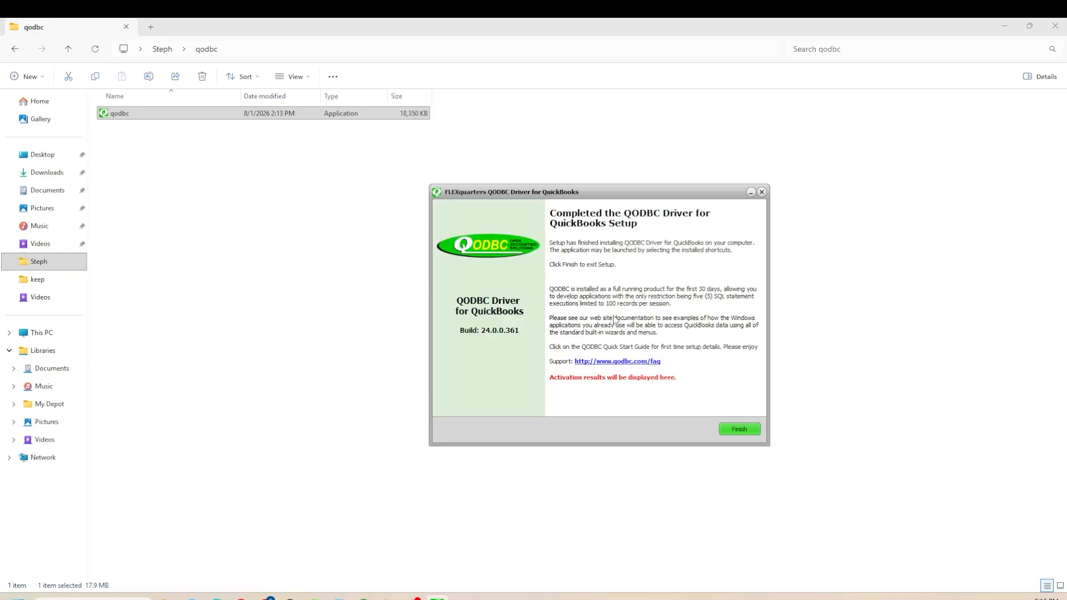
pyautogui.click(739, 430)
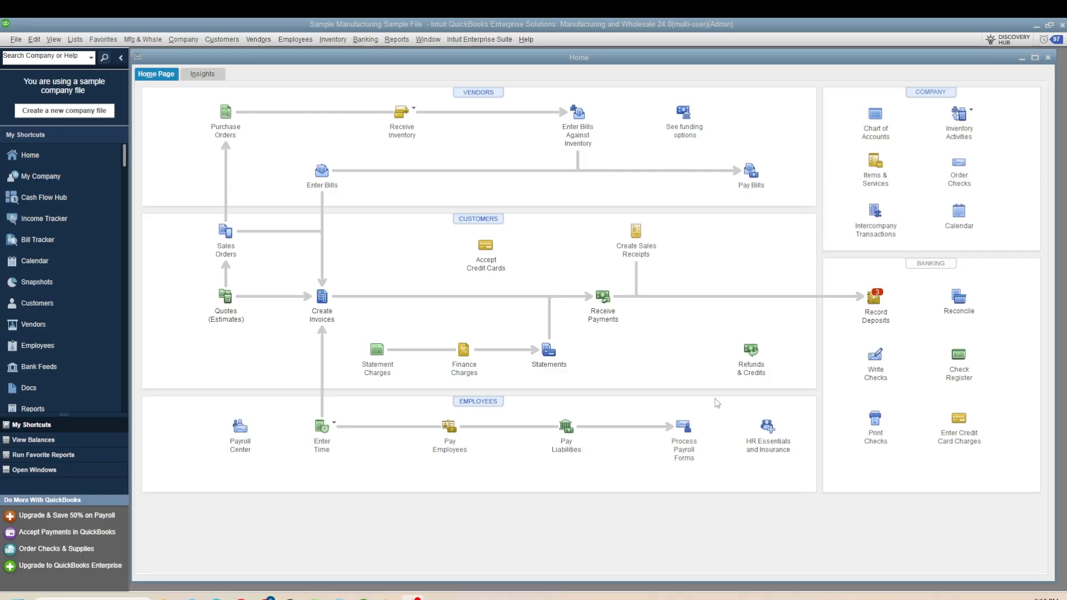
# - Search the Start menu for 32 bit and open the QODBC 32-Bit Setup Screen
pyautogui.click(100, 599)
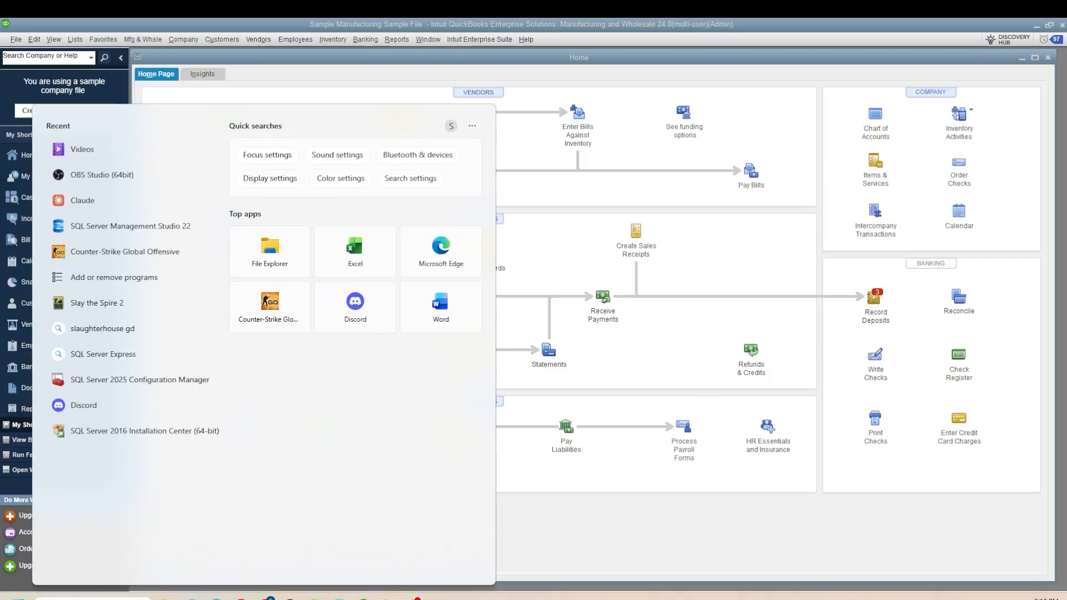
pyautogui.write('32 bit')
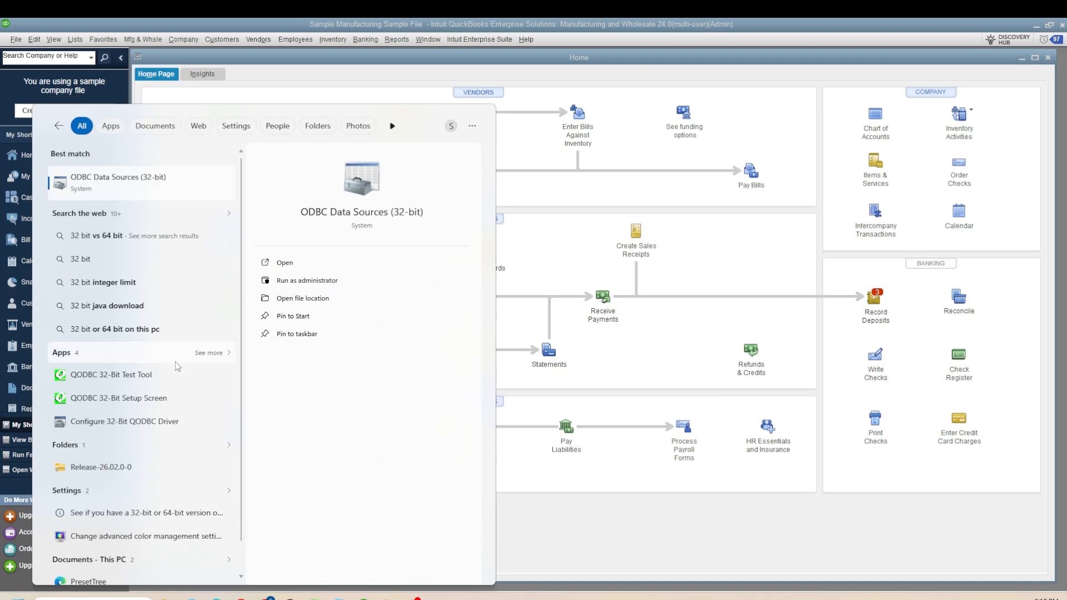
pyautogui.click(141, 403)
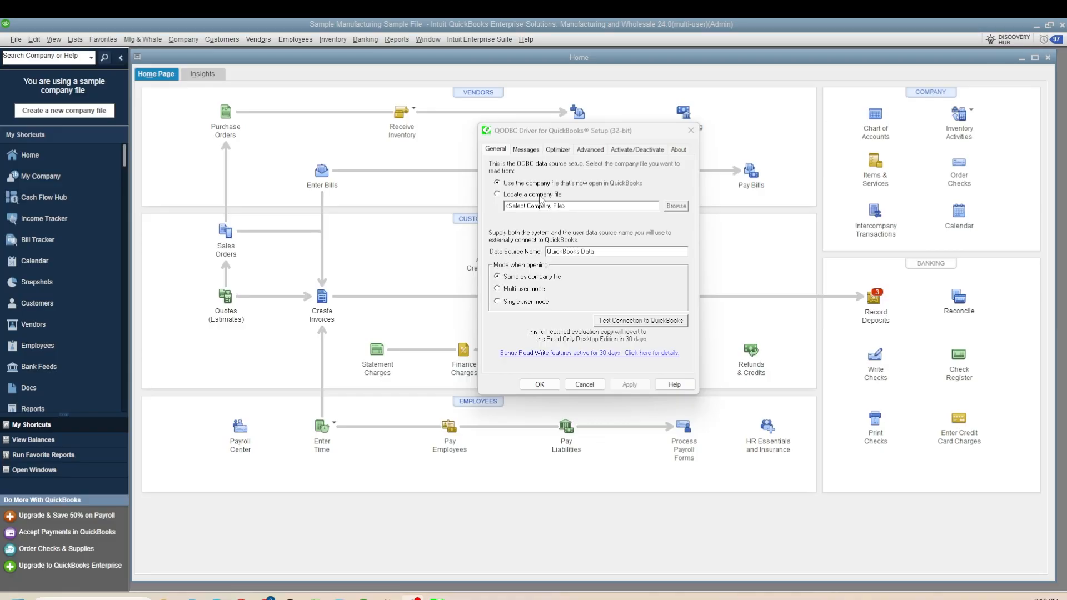
# - Test the connection of the QuickBooks Data source that reads the company file currently open in QuickBooks
pyautogui.click(623, 186)
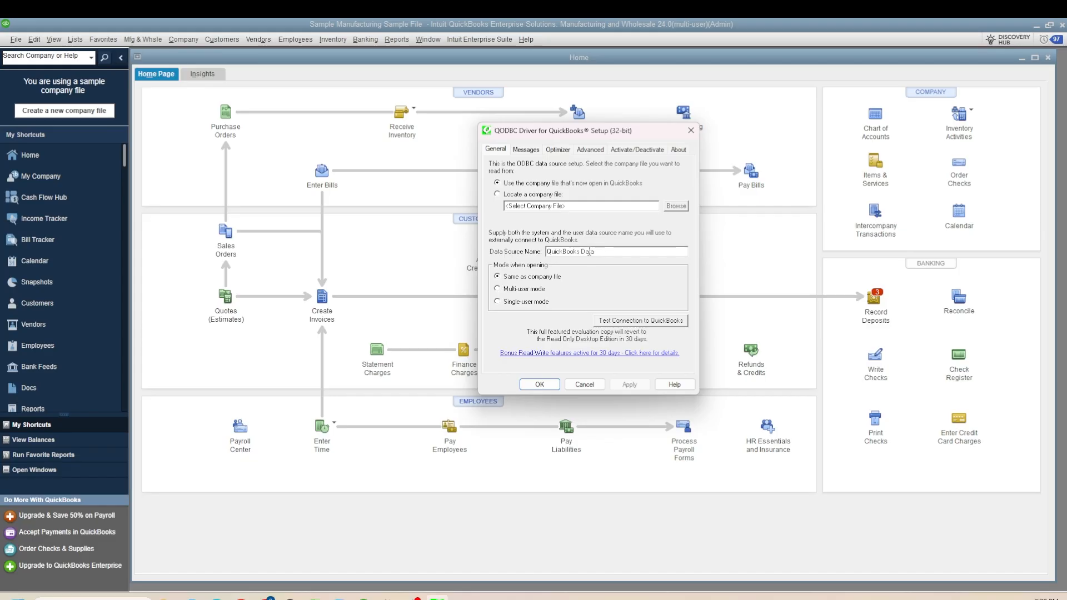
pyautogui.moveTo(591, 253); pyautogui.dragTo(546, 251)
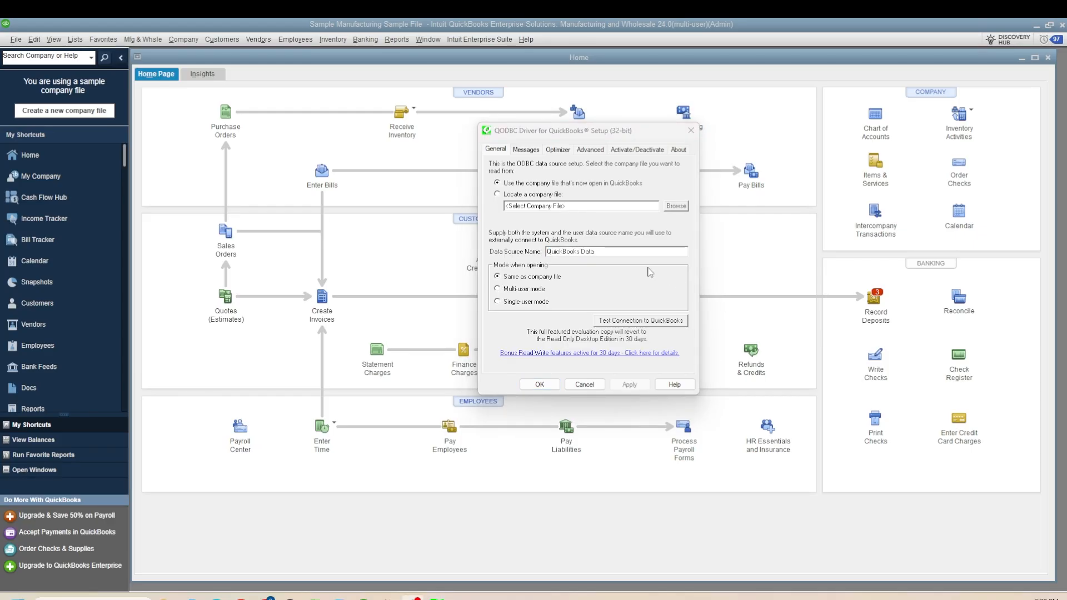
pyautogui.click(609, 325)
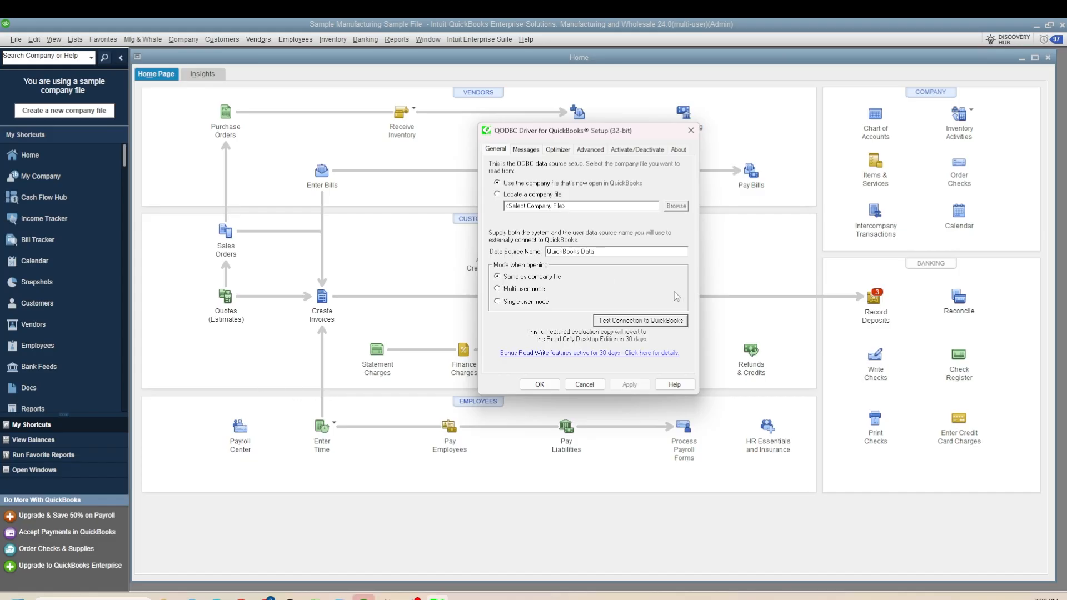
# - Grant QODBC permission to always access the Manufacturing Sample File even when QuickBooks isn't running, and confirm it
pyautogui.click(437, 599)
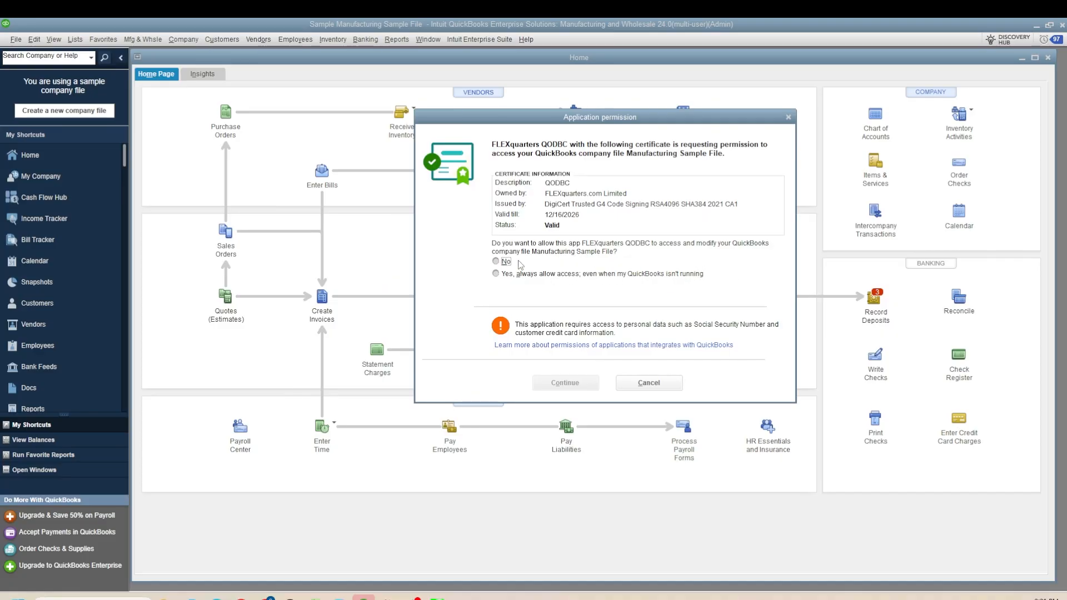
pyautogui.click(561, 276)
pyautogui.click(565, 383)
pyautogui.moveTo(498, 225); pyautogui.dragTo(635, 228)
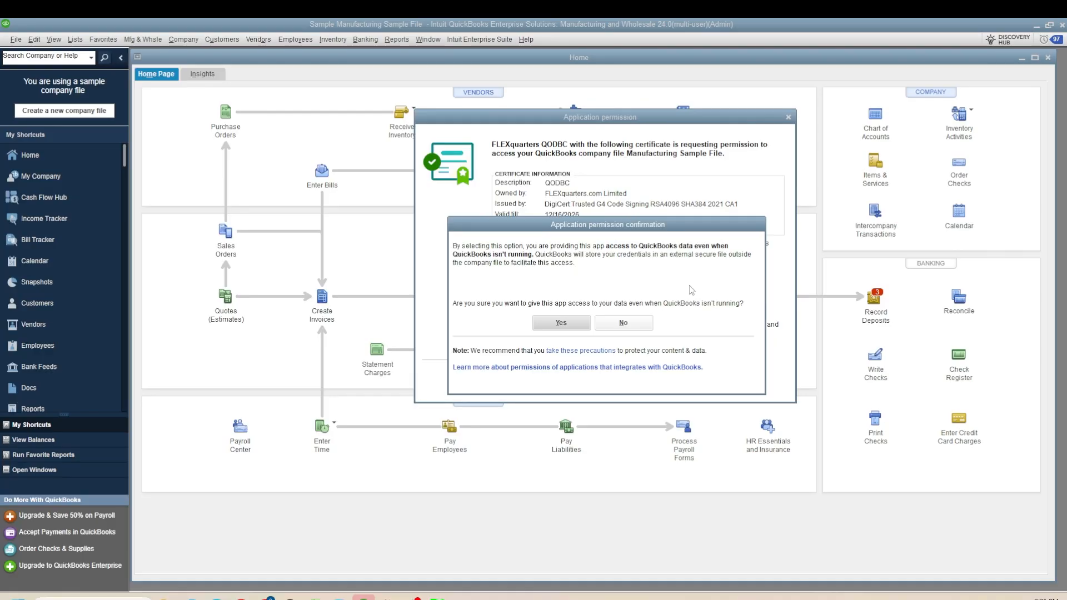
pyautogui.click(540, 327)
pyautogui.click(565, 383)
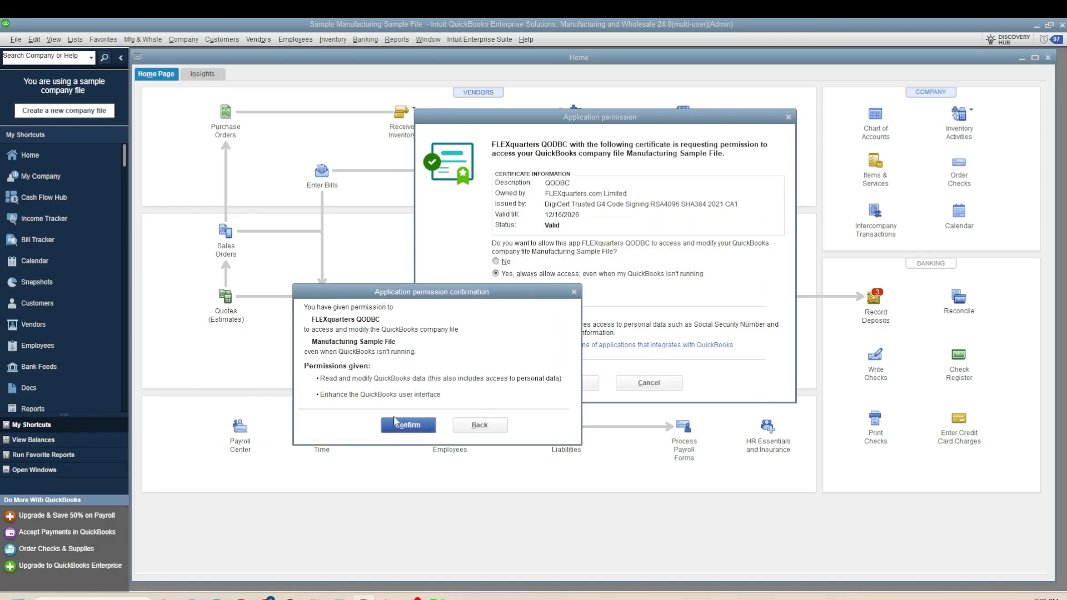
pyautogui.click(402, 432)
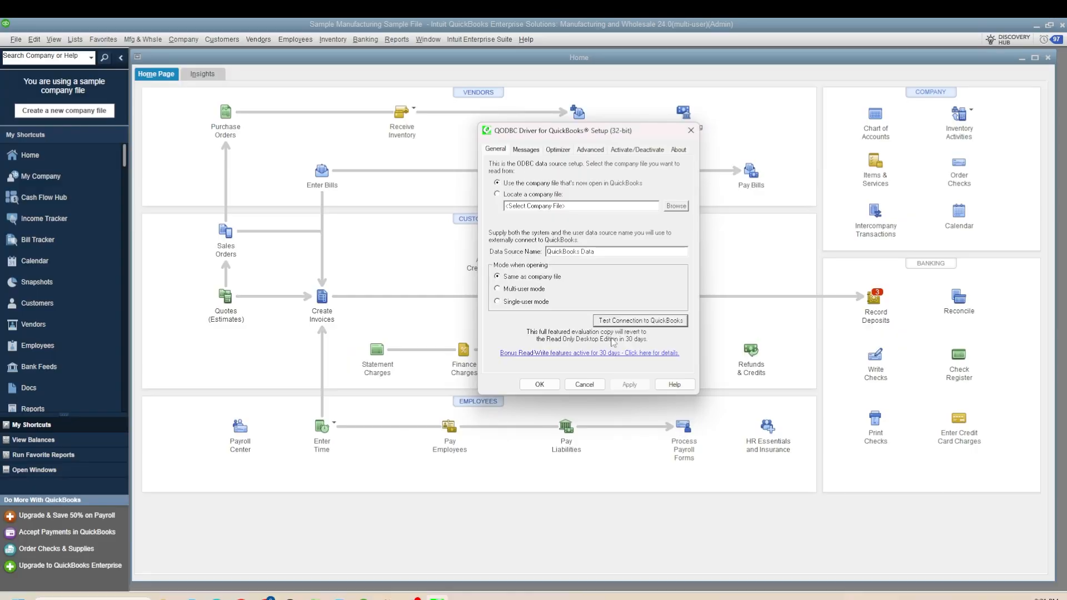
# - Rerun the QODBC connection test and dismiss the result message
pyautogui.click(663, 327)
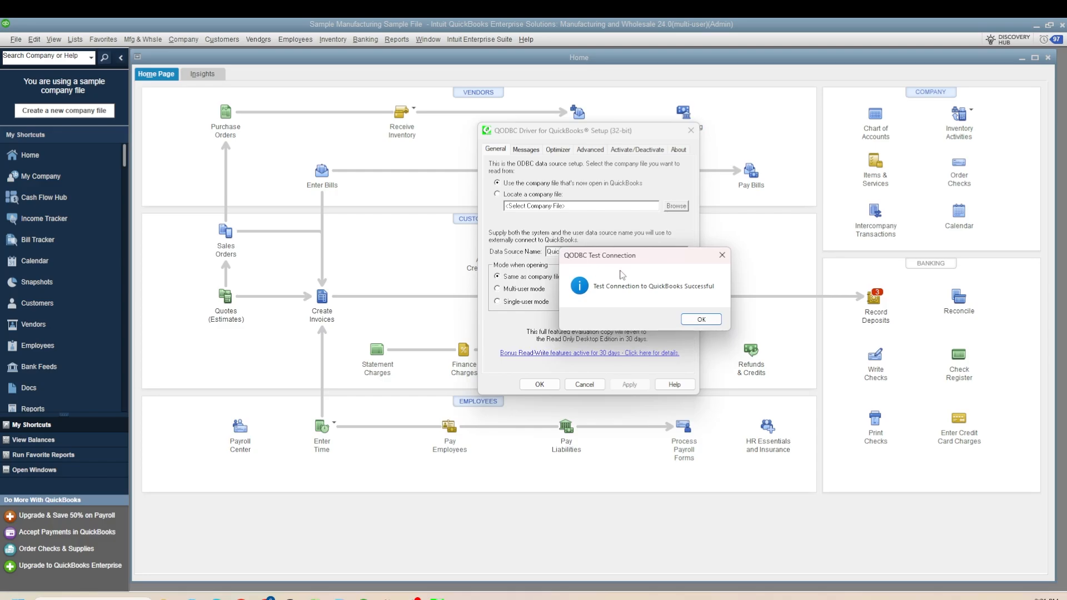
pyautogui.click(701, 320)
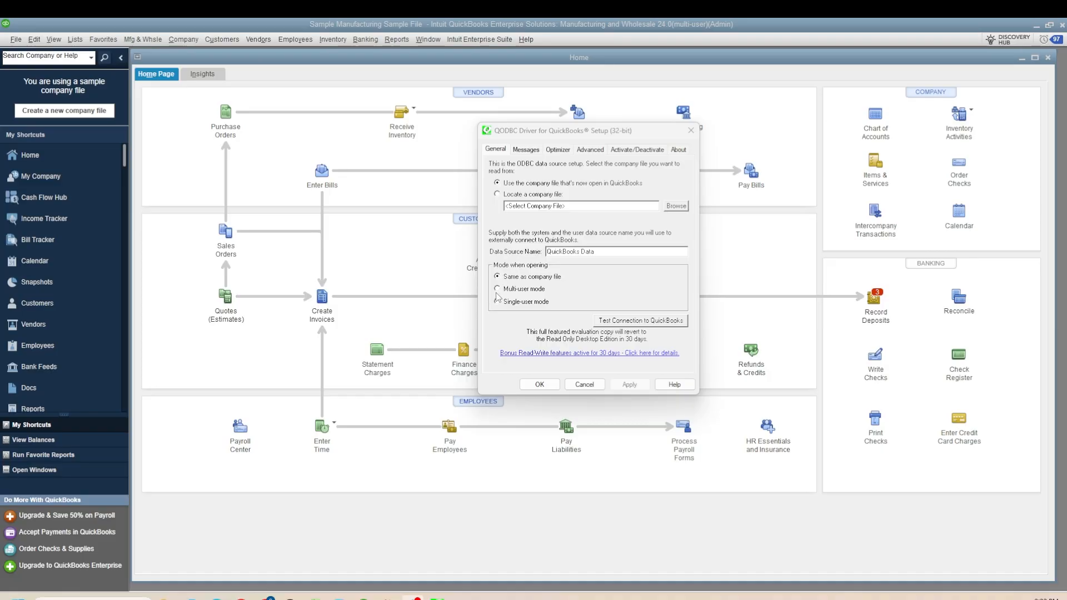
# - Search the Start menu for qodbc and open the QODBC Support Wizard
pyautogui.press('super')
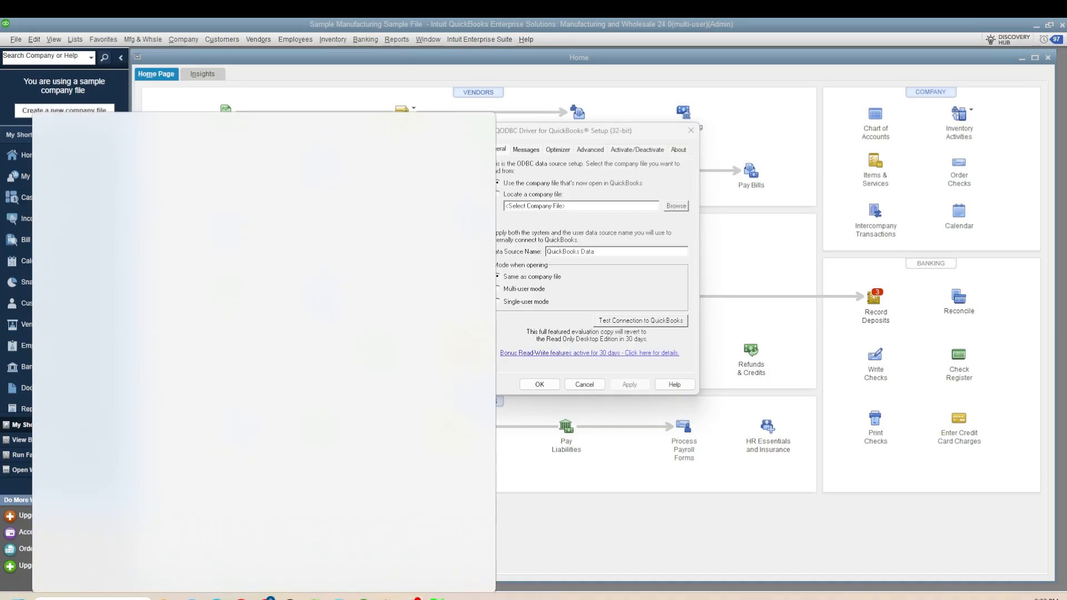
pyautogui.write('qodbc')
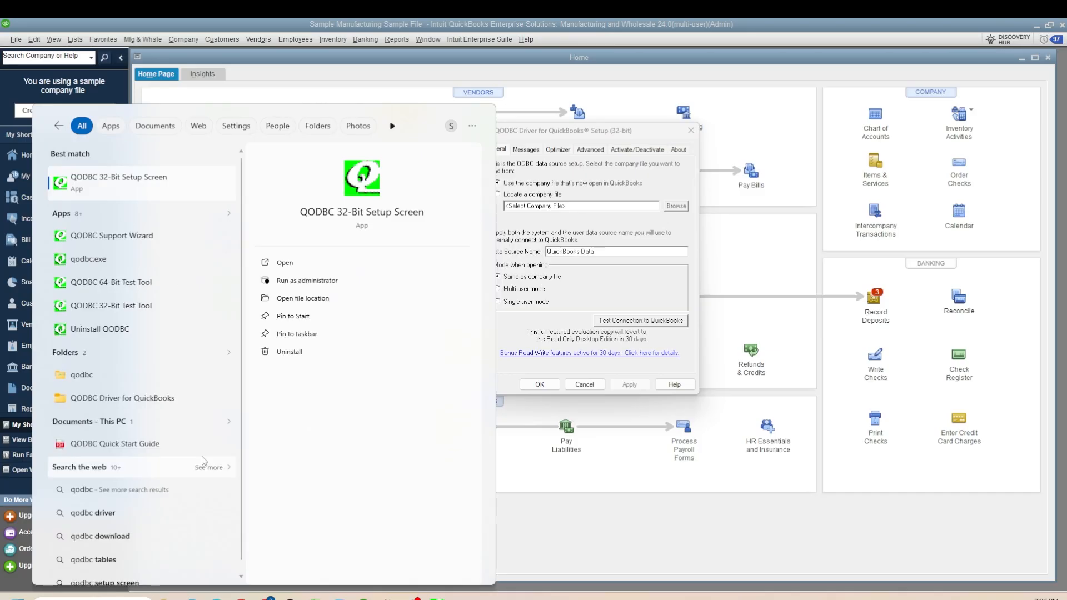
pyautogui.click(141, 234)
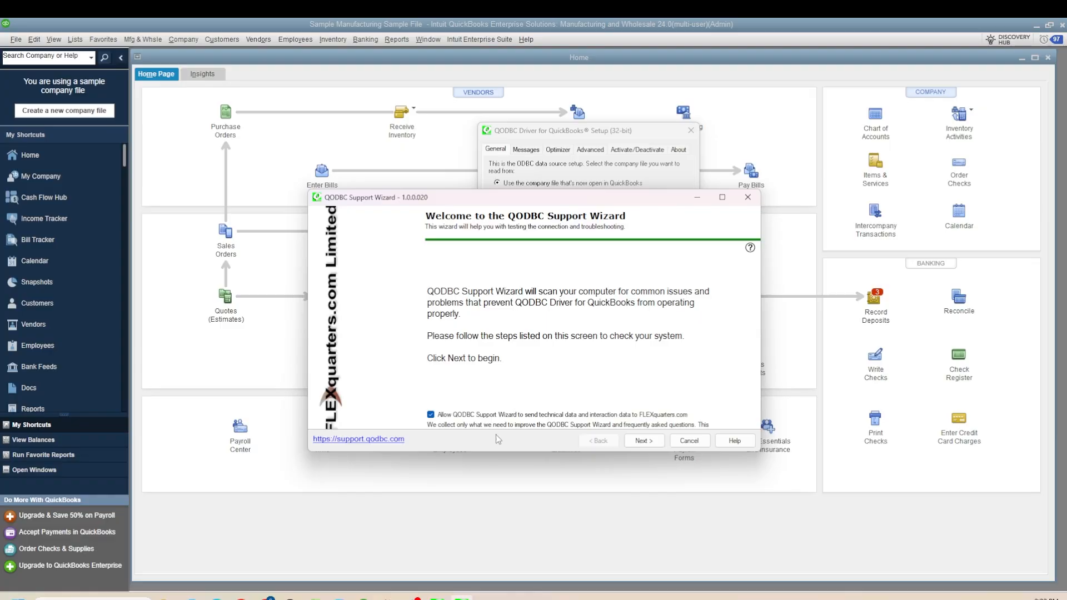
# - Advance through the wizard's install, DSN and version checks, dismissing the server error message
pyautogui.click(644, 441)
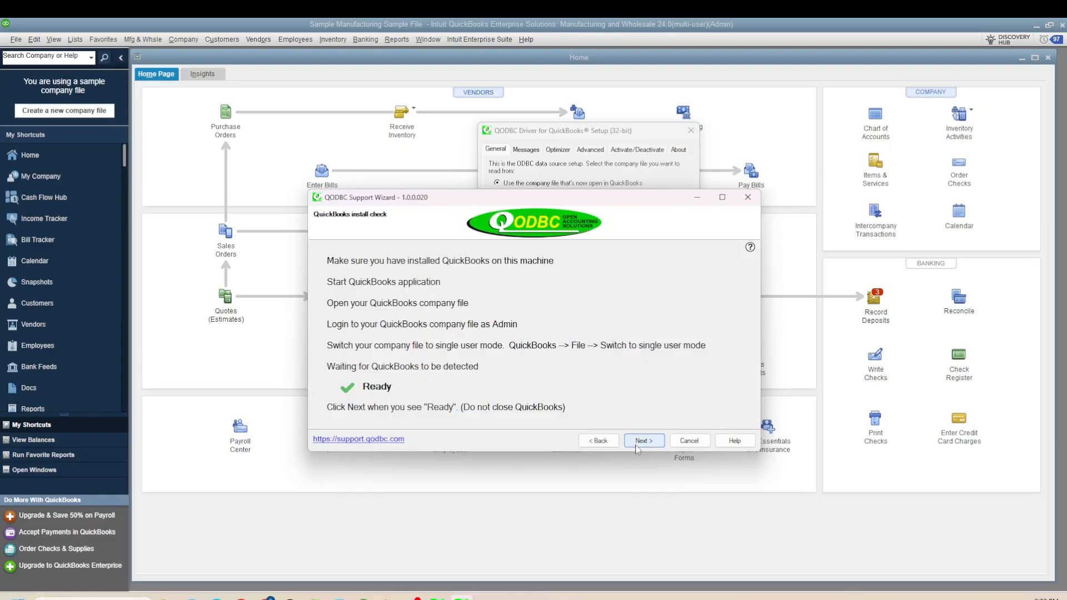
pyautogui.click(638, 445)
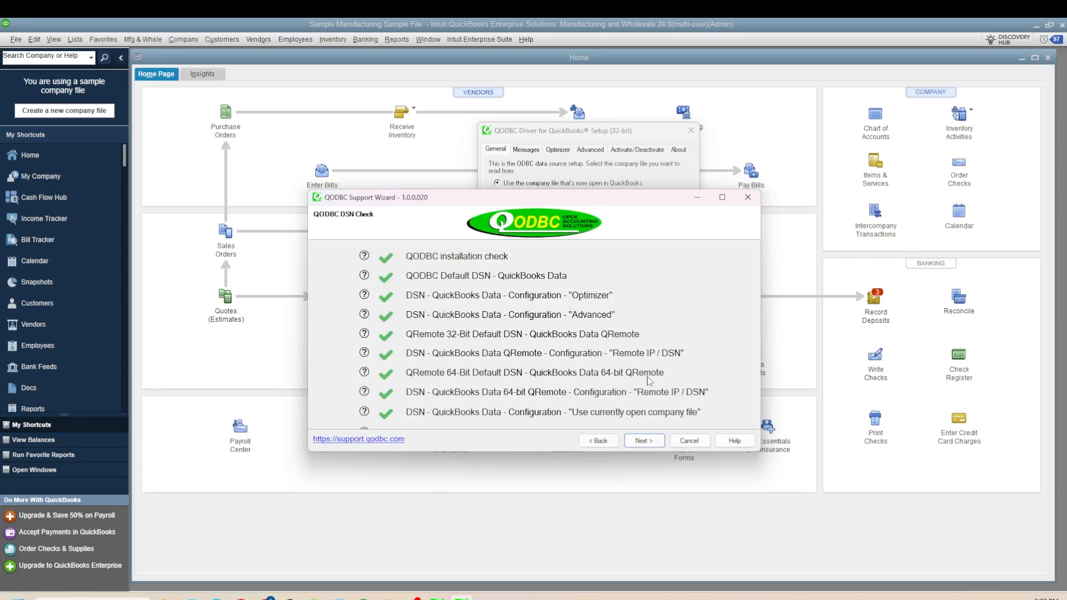
pyautogui.click(640, 442)
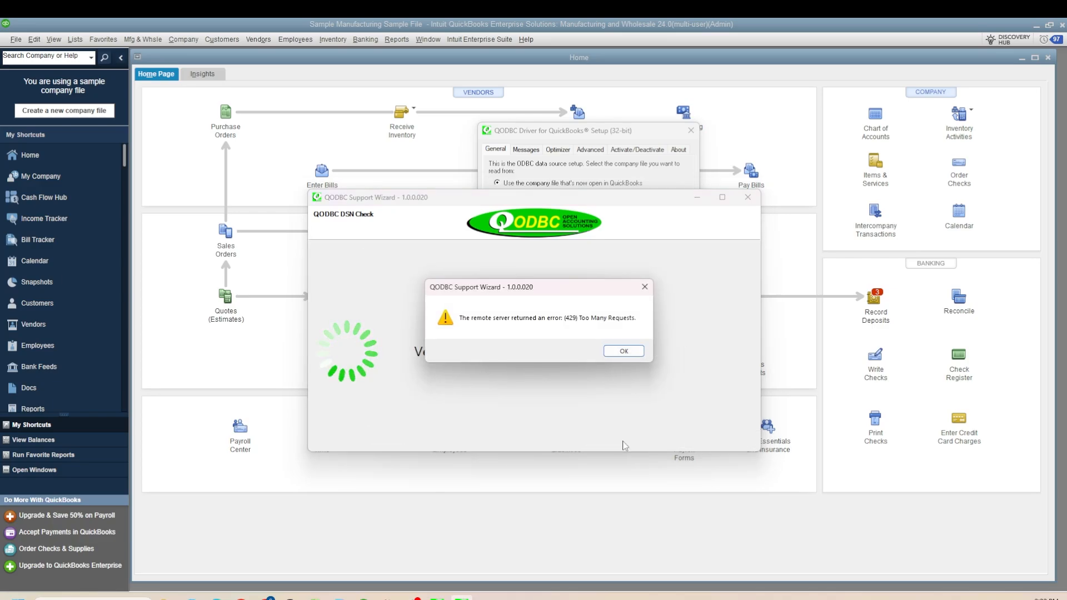
pyautogui.click(621, 350)
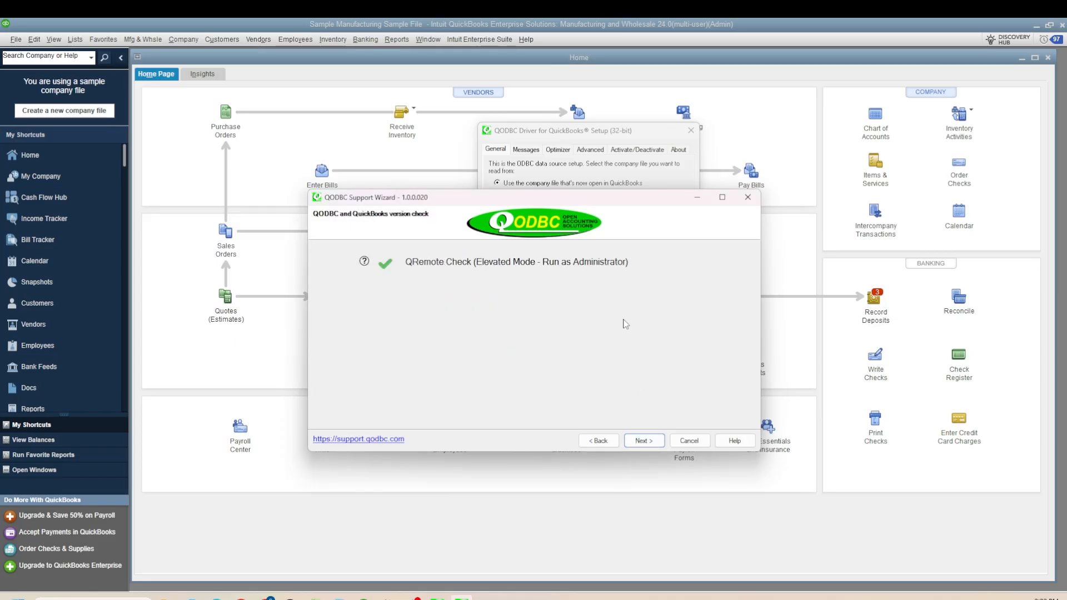
pyautogui.click(643, 440)
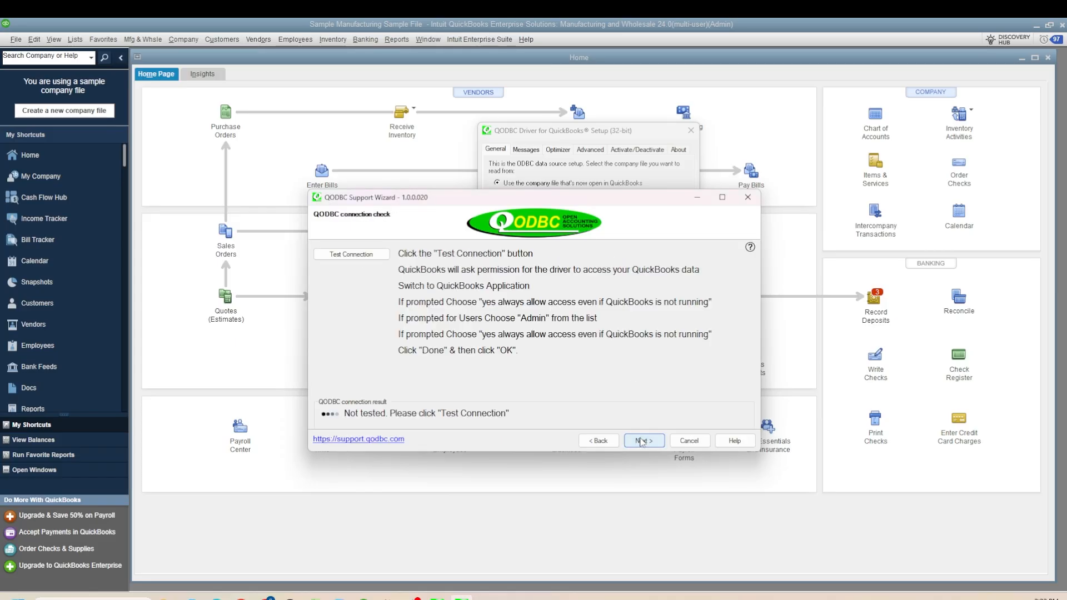
# - Run the wizard's connection test and fix the unoptimized tables
pyautogui.click(366, 255)
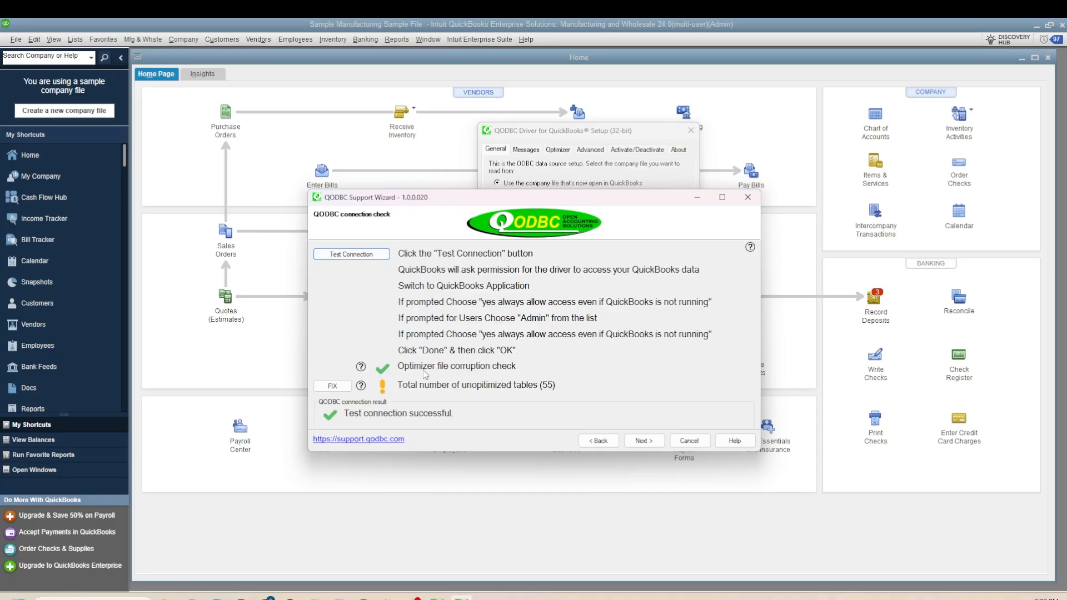
pyautogui.click(332, 387)
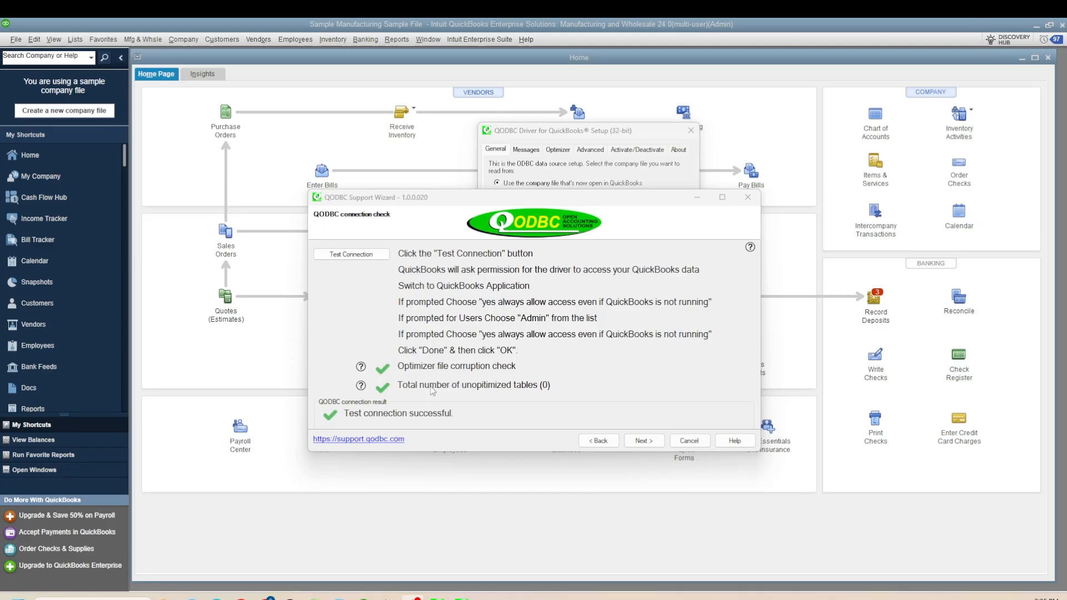
# - Confirm QuickBooks connects, skip the optional configurations, and finish the Support Wizard
pyautogui.click(650, 443)
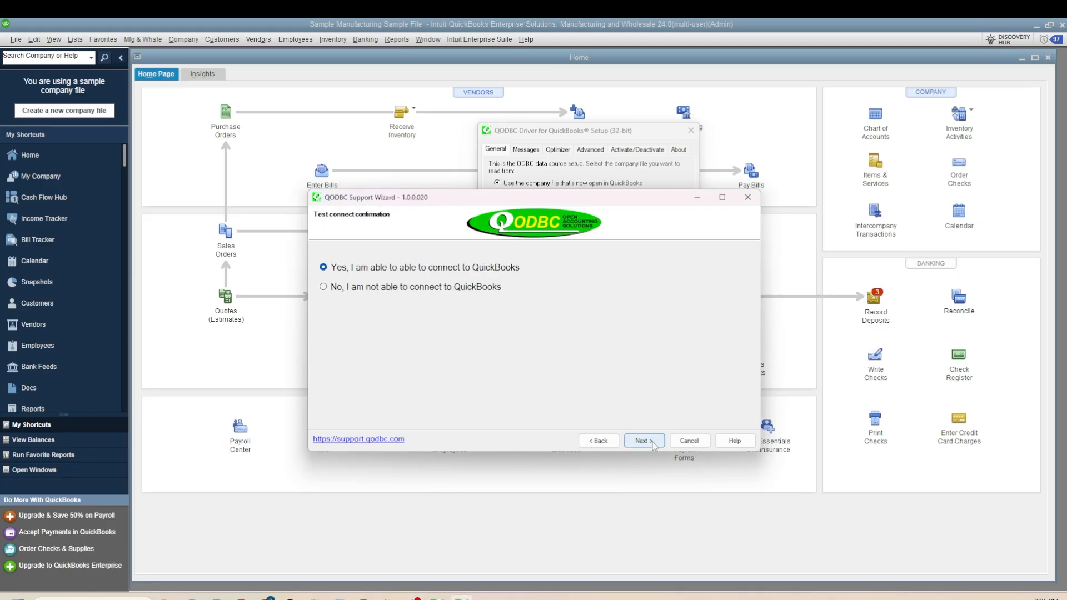
pyautogui.click(643, 442)
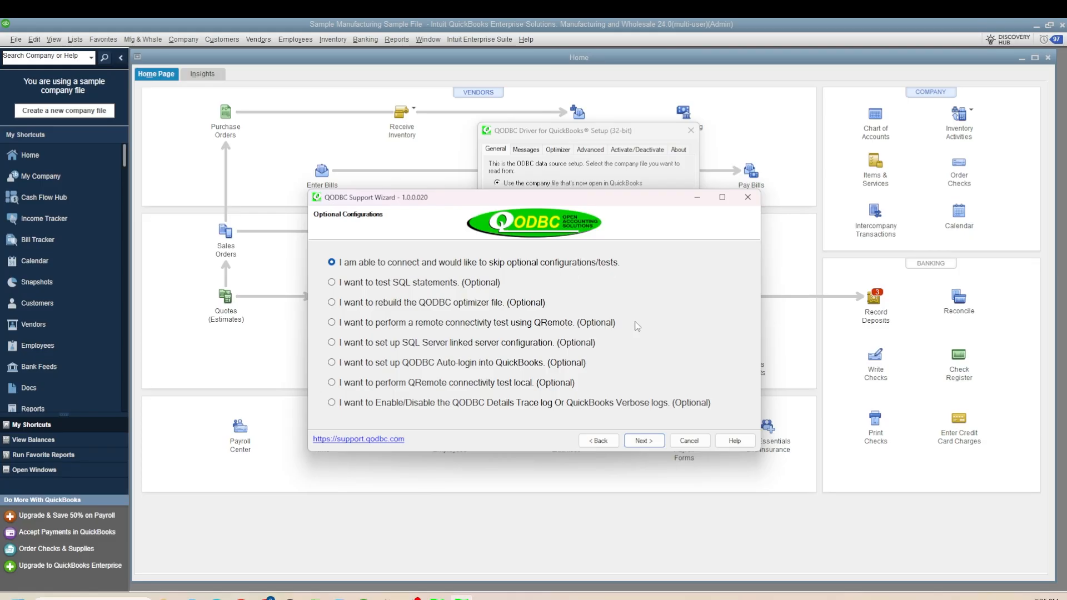
pyautogui.click(646, 444)
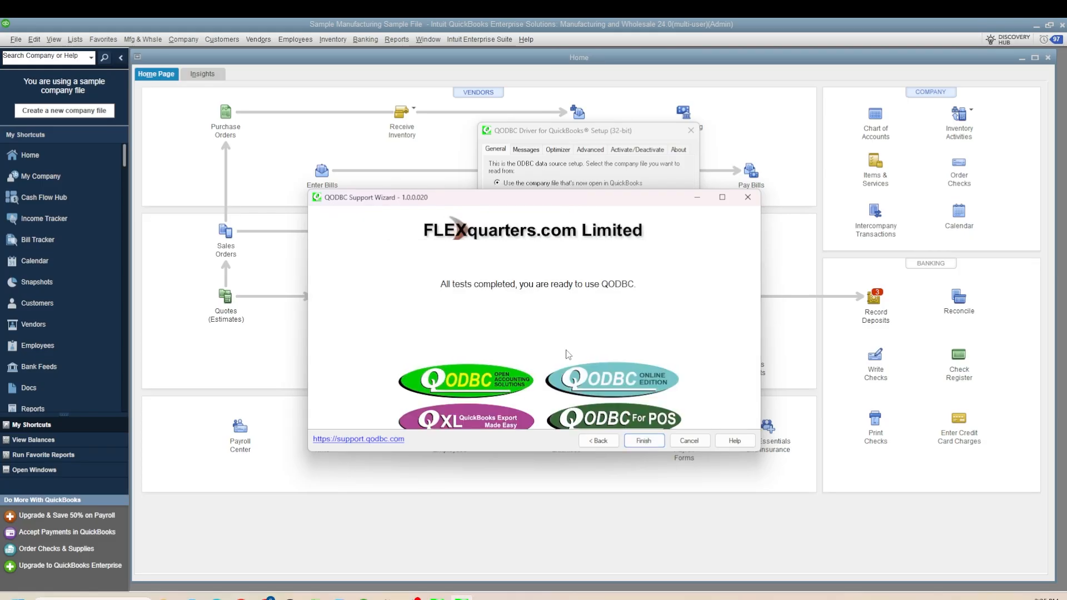
pyautogui.click(636, 444)
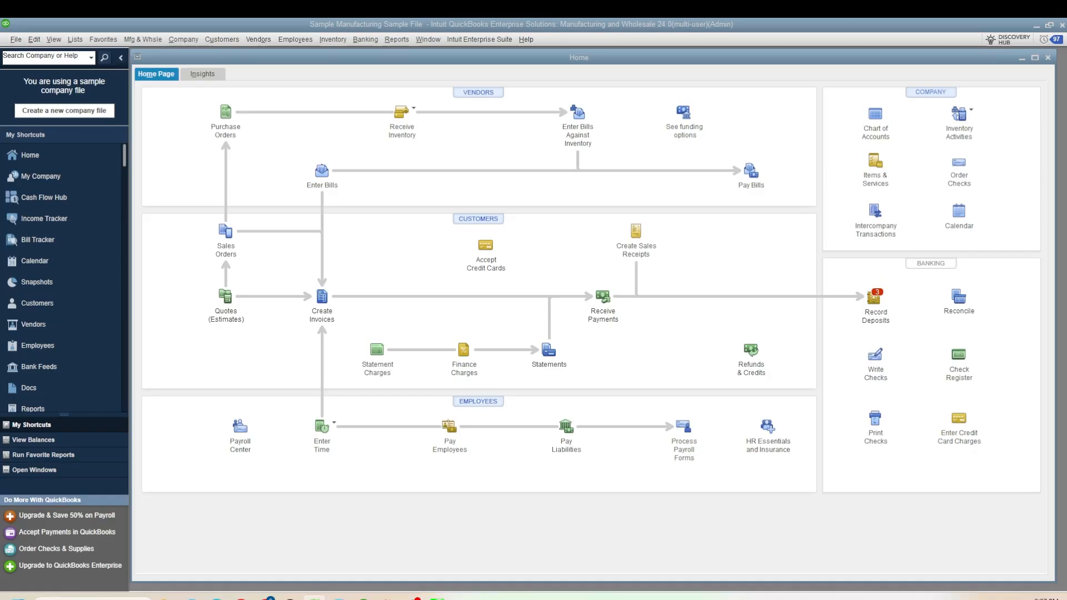
# - Switch to a blank Excel workbook and get data from ODBC using the QuickBooks Data DSN
pyautogui.moveTo(556, 599); pyautogui.dragTo(712, 19)
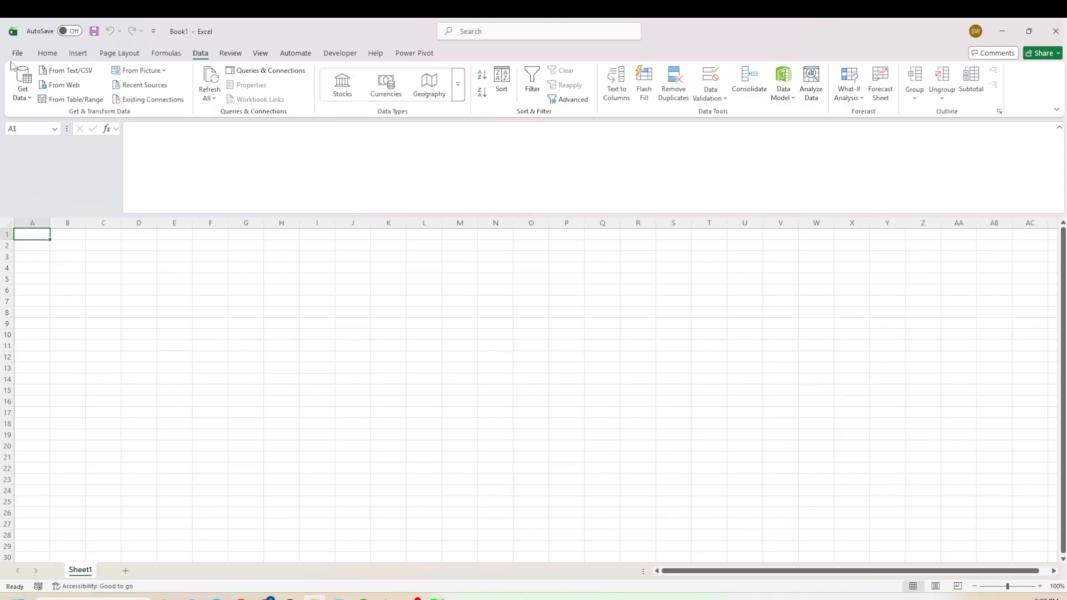
pyautogui.click(48, 54)
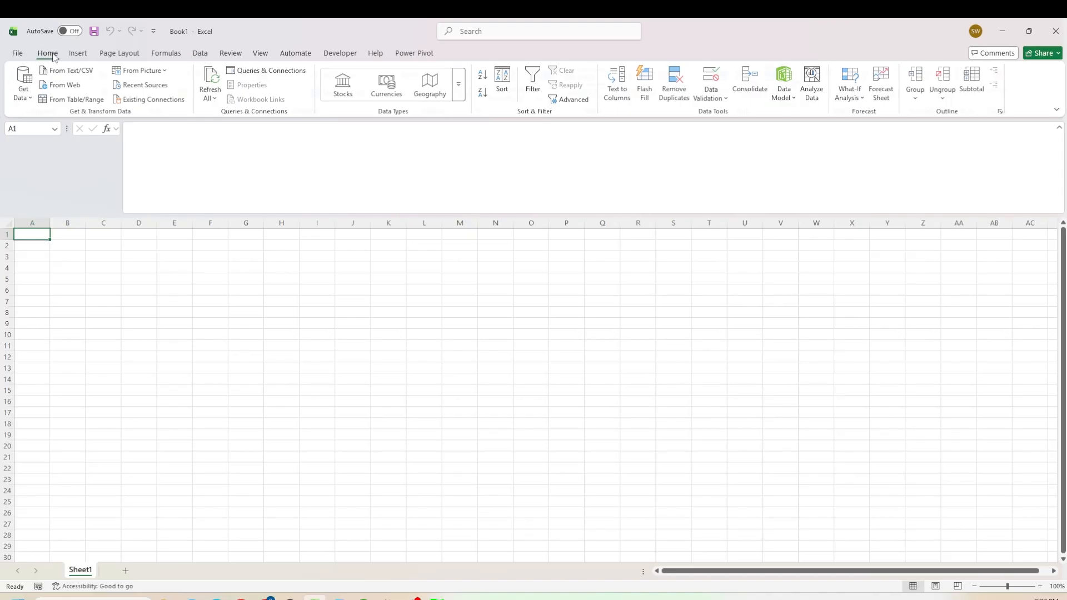
pyautogui.click(198, 56)
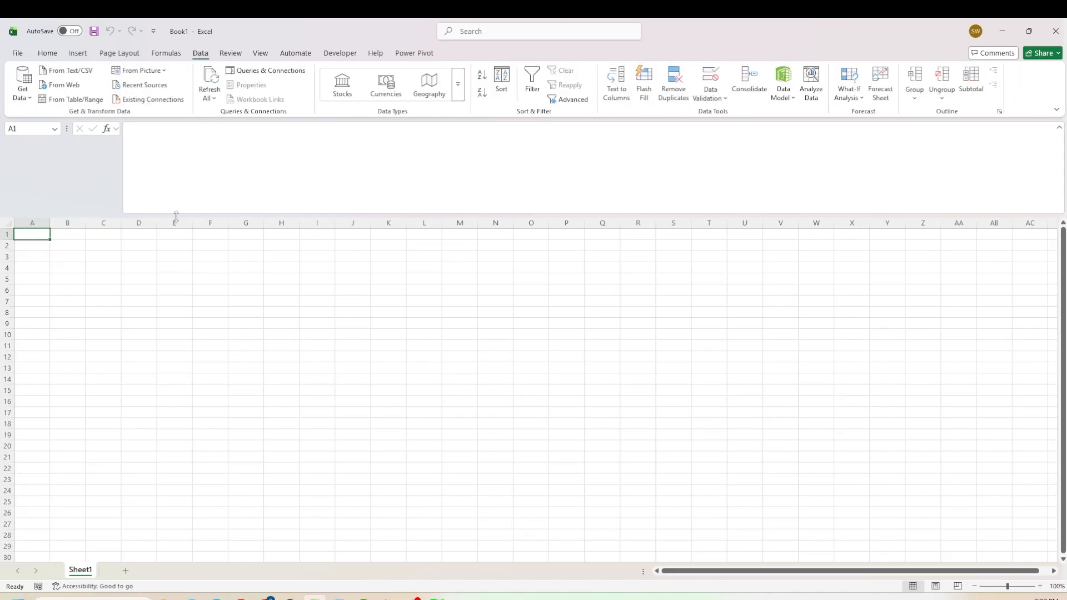
pyautogui.click(20, 97)
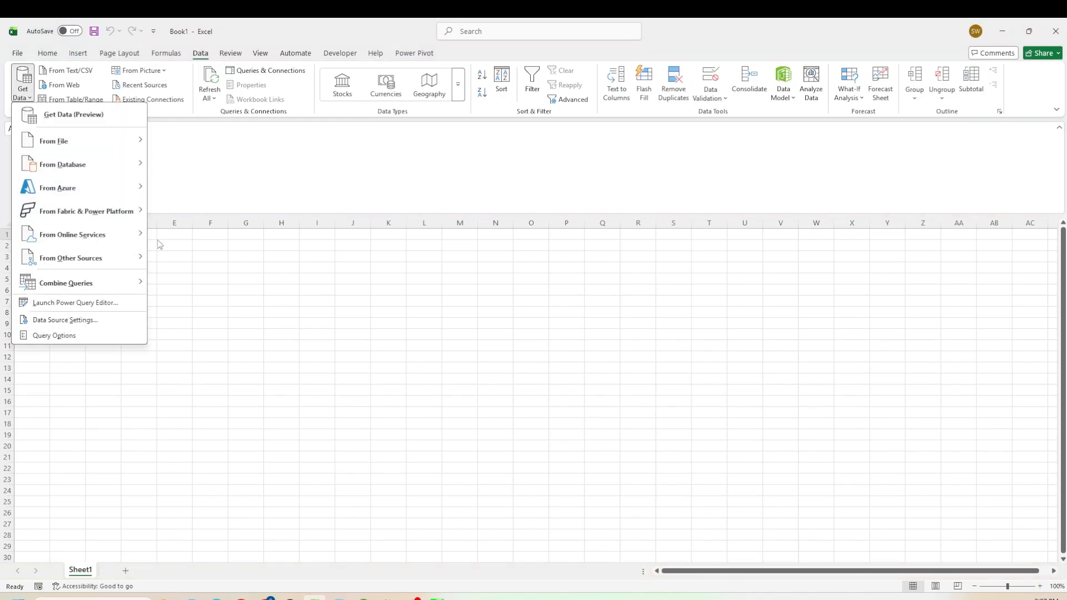
pyautogui.moveTo(91, 266)
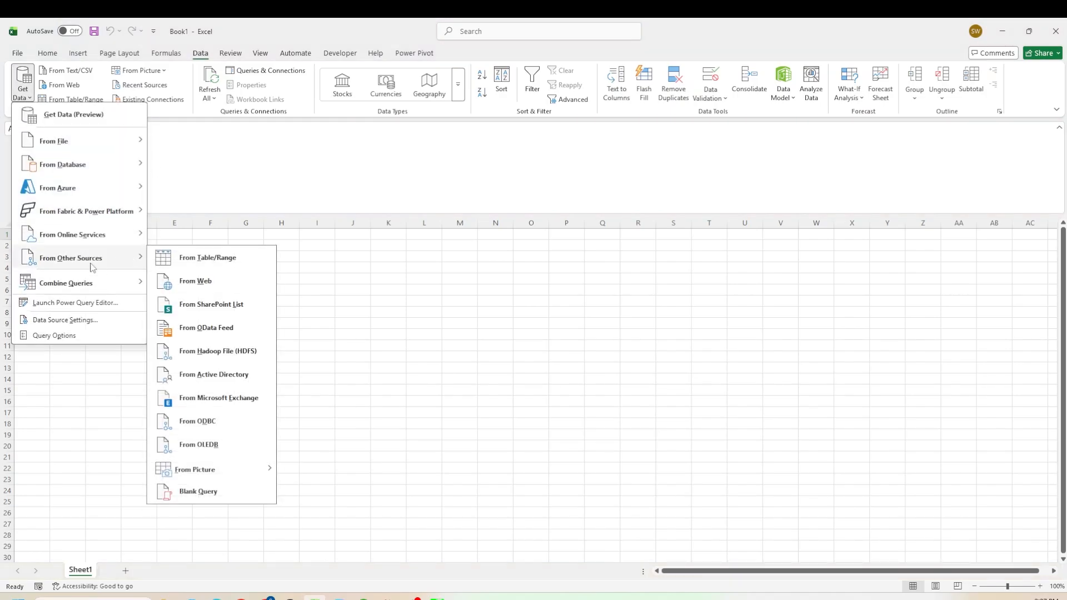
pyautogui.click(215, 424)
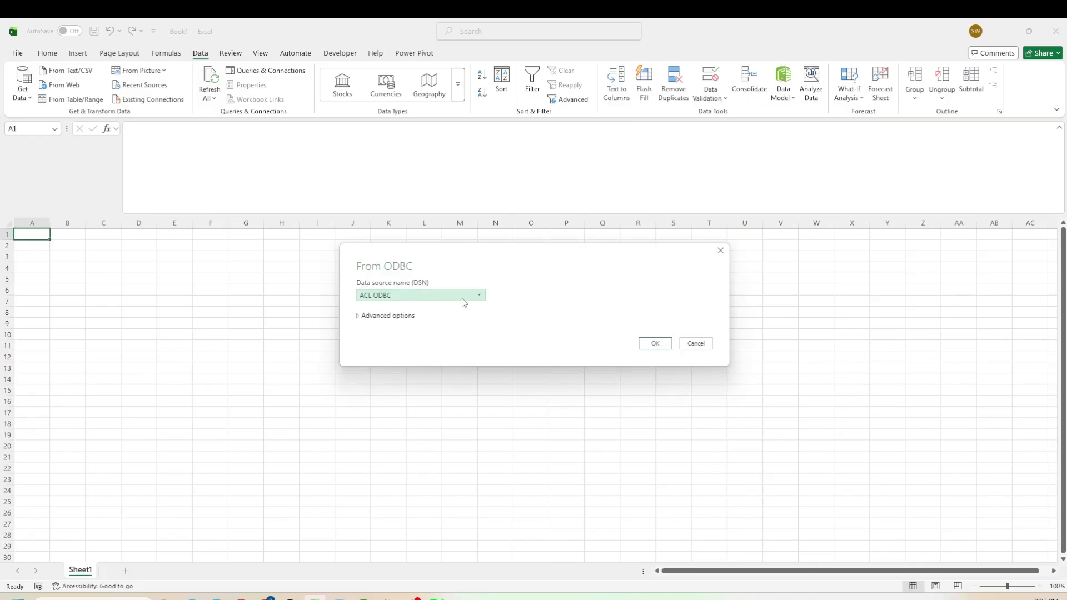
pyautogui.click(463, 296)
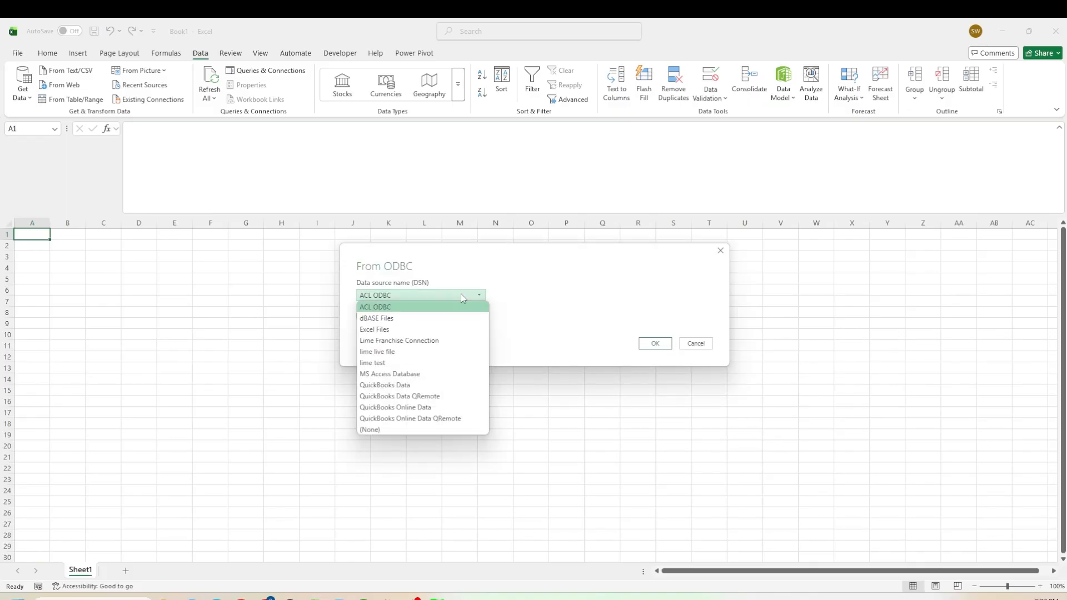
pyautogui.click(446, 387)
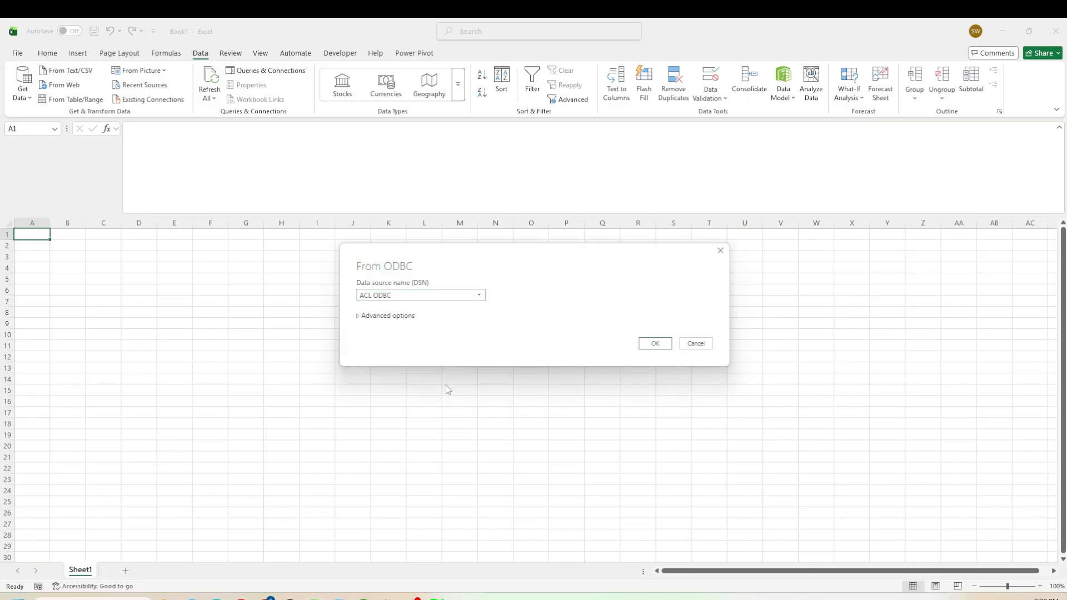
pyautogui.click(642, 348)
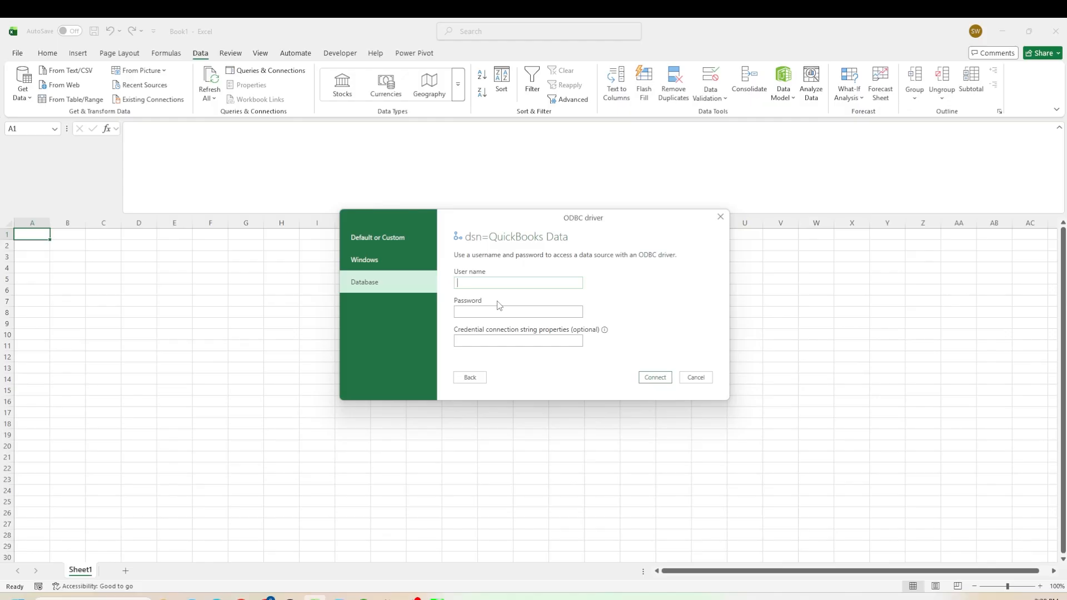
# - Connect to the QuickBooks Data source with the user name Admin
pyautogui.write('Admin')
pyautogui.click(649, 378)
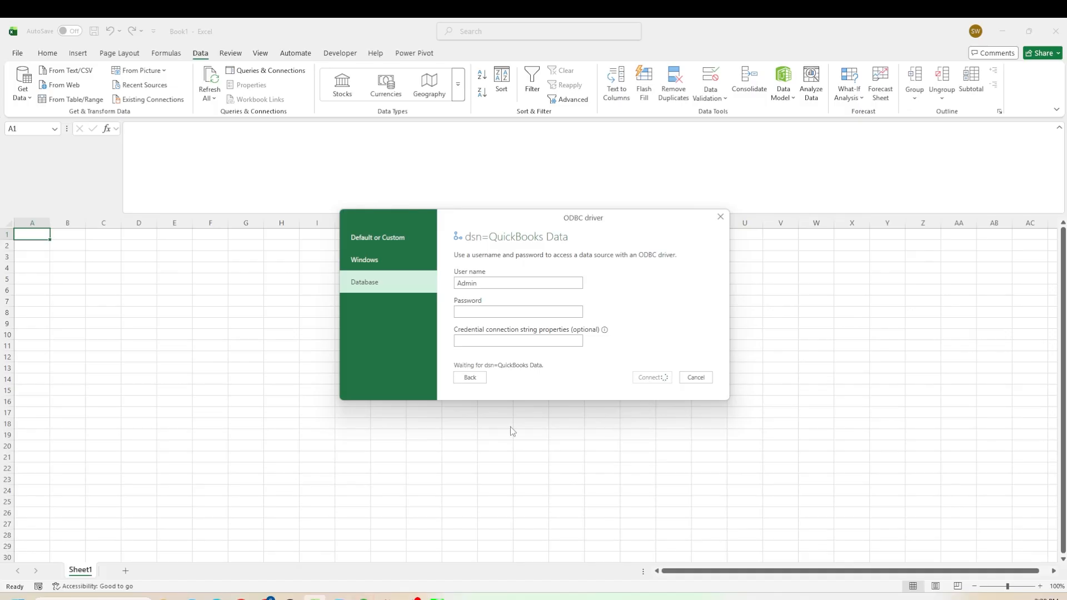
# - Switch to QuickBooks and grant the QODBC application permission to always allow access, even when QuickBooks isn't running
pyautogui.moveTo(364, 598)
pyautogui.click(359, 556)
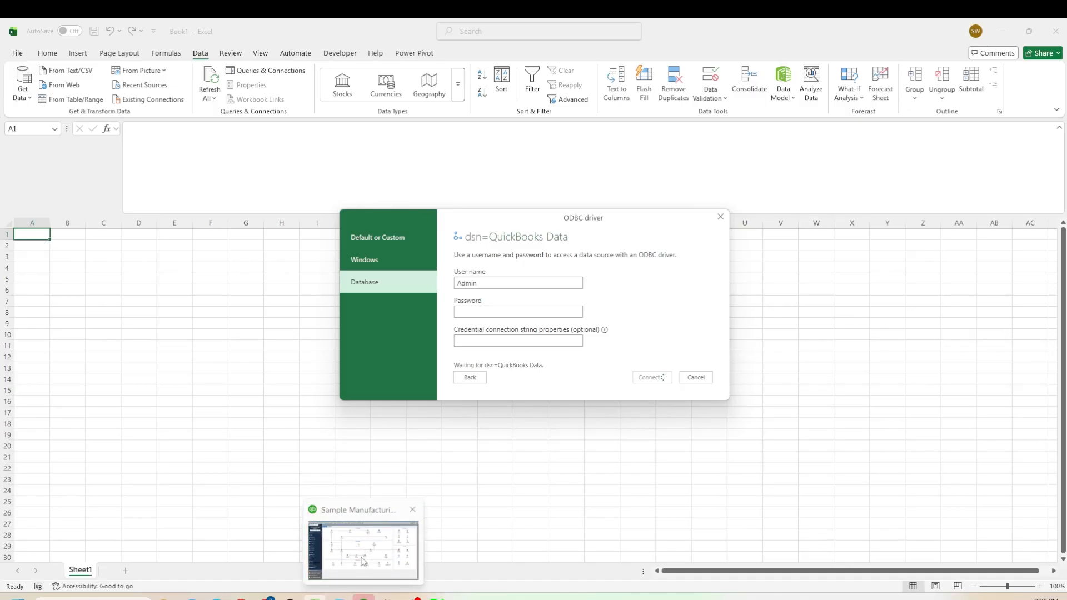
pyautogui.click(511, 272)
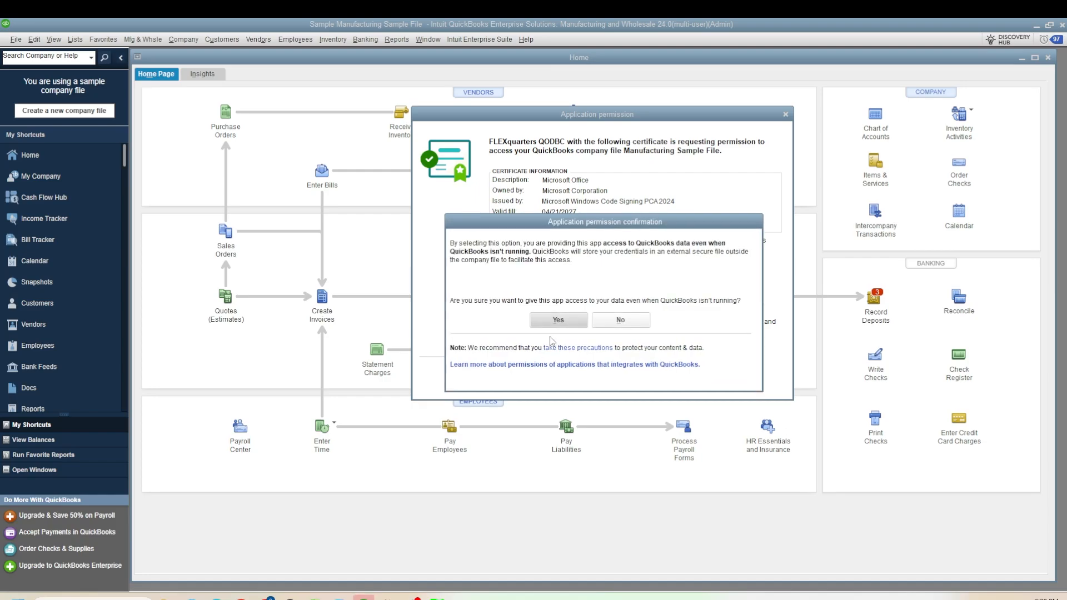
pyautogui.click(559, 320)
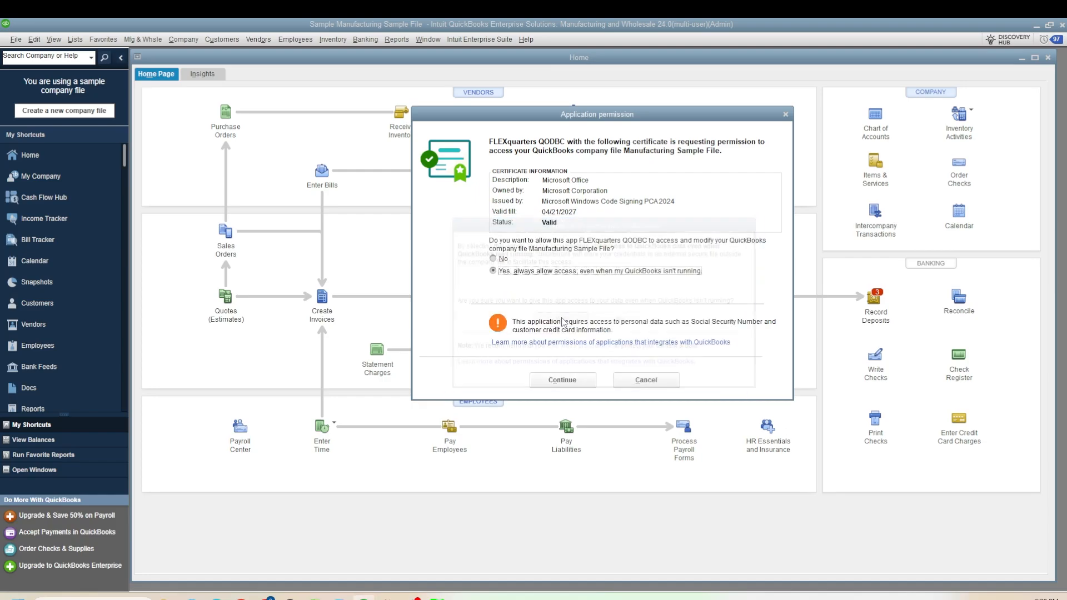
pyautogui.click(563, 380)
pyautogui.click(424, 418)
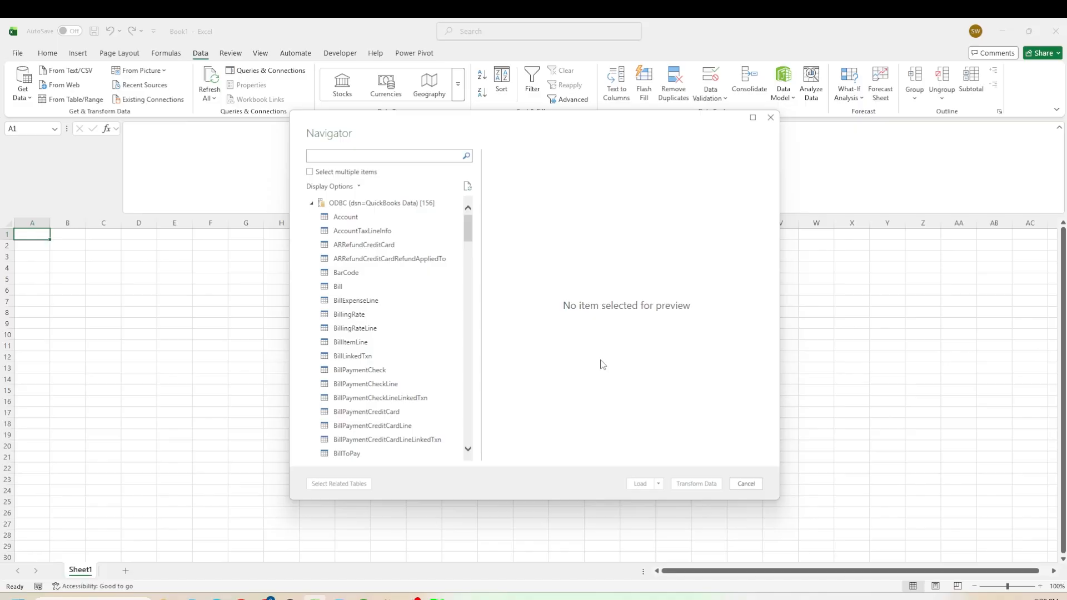
# - Browse the ODBC table list and preview the Account table's columns in the Navigator
pyautogui.scroll(-4, 391, 294)
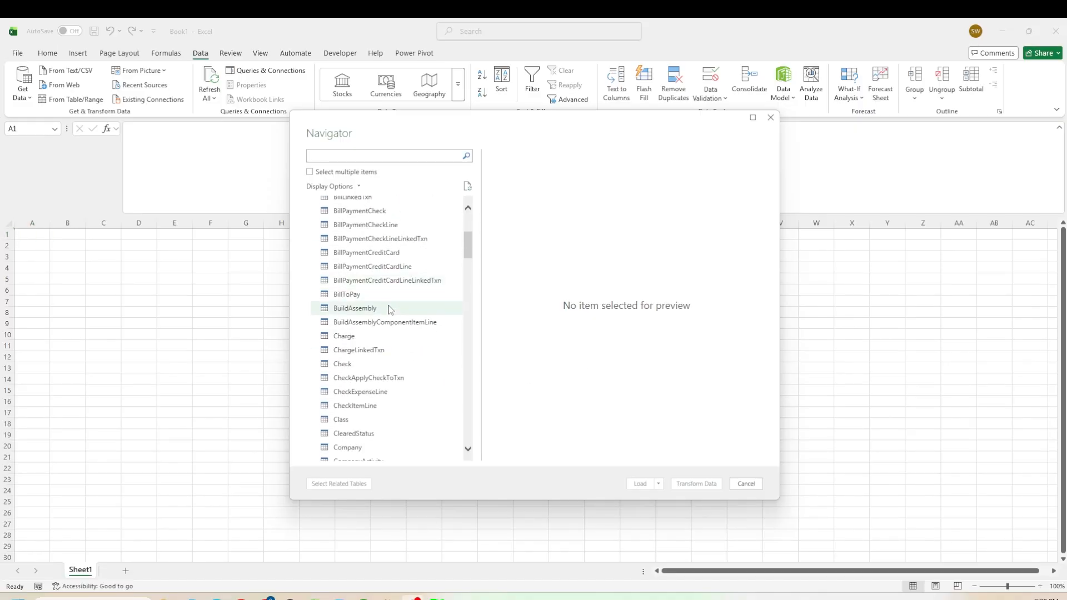
pyautogui.scroll(2, 396, 329)
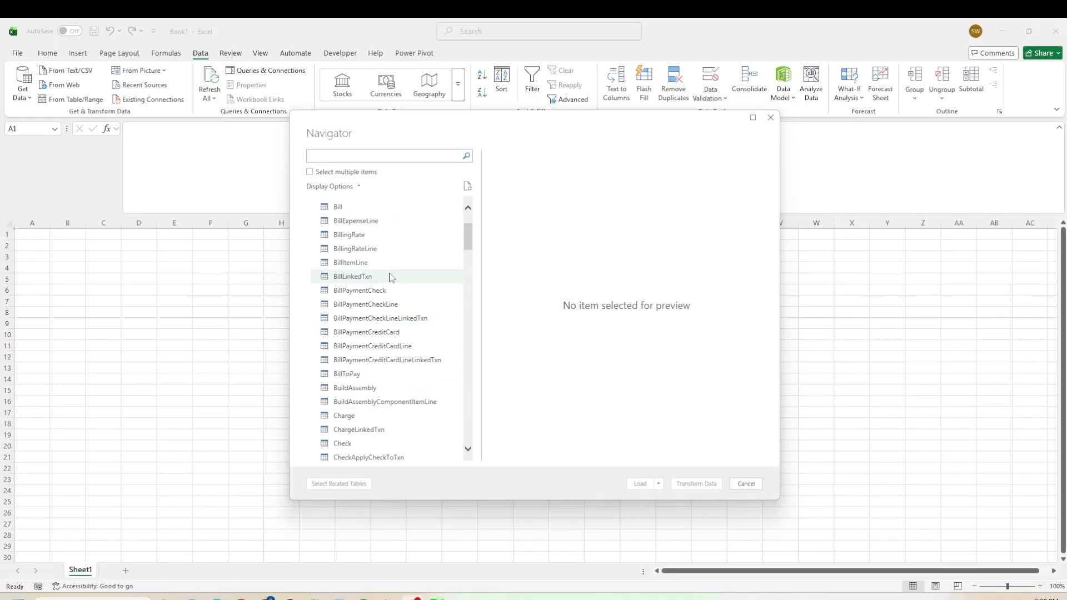
pyautogui.scroll(1, 387, 281)
pyautogui.scroll(-2, 405, 350)
pyautogui.scroll(1, 411, 349)
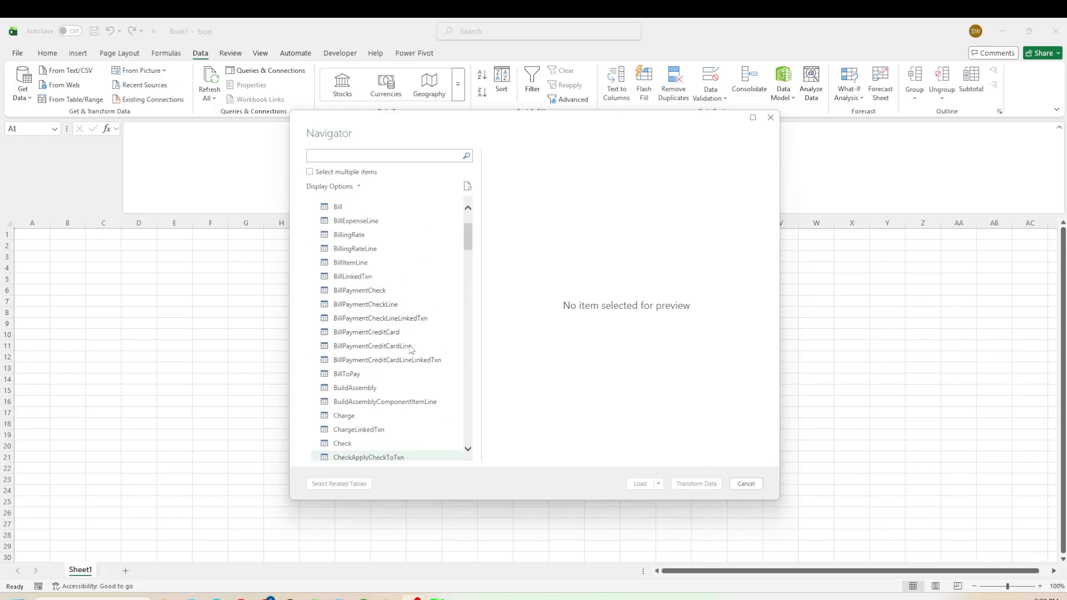
pyautogui.scroll(3, 412, 348)
pyautogui.click(356, 221)
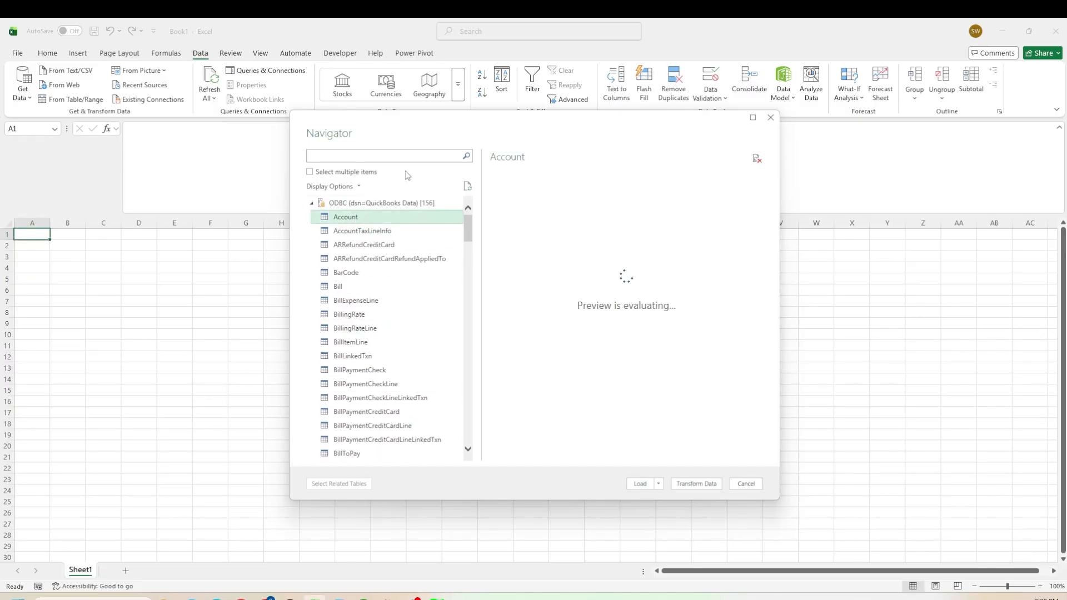
pyautogui.scroll(-15, 370, 285)
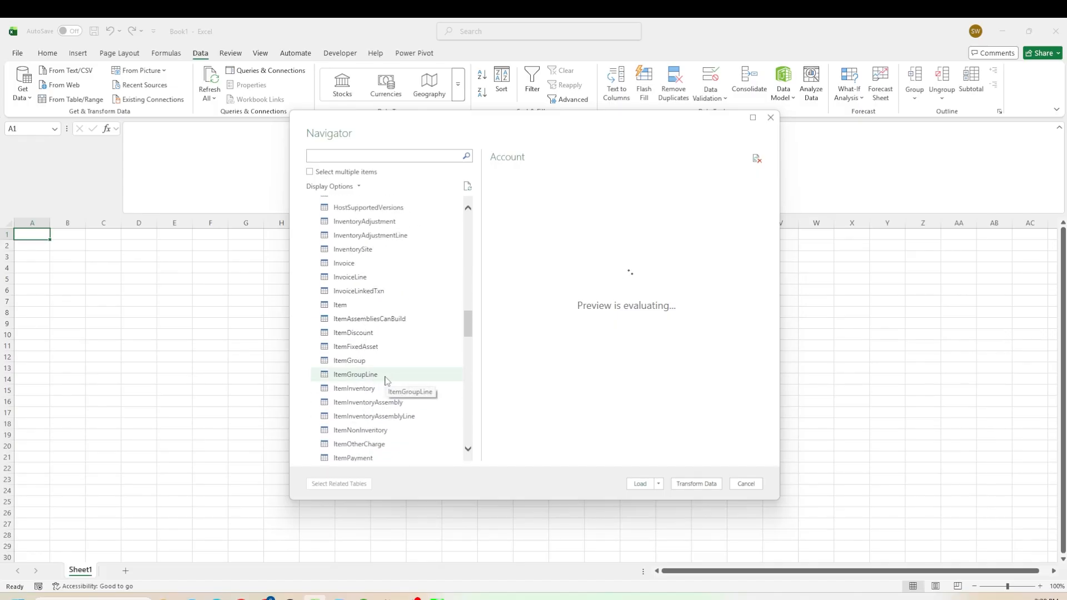
pyautogui.scroll(5, 391, 376)
pyautogui.scroll(2, 392, 376)
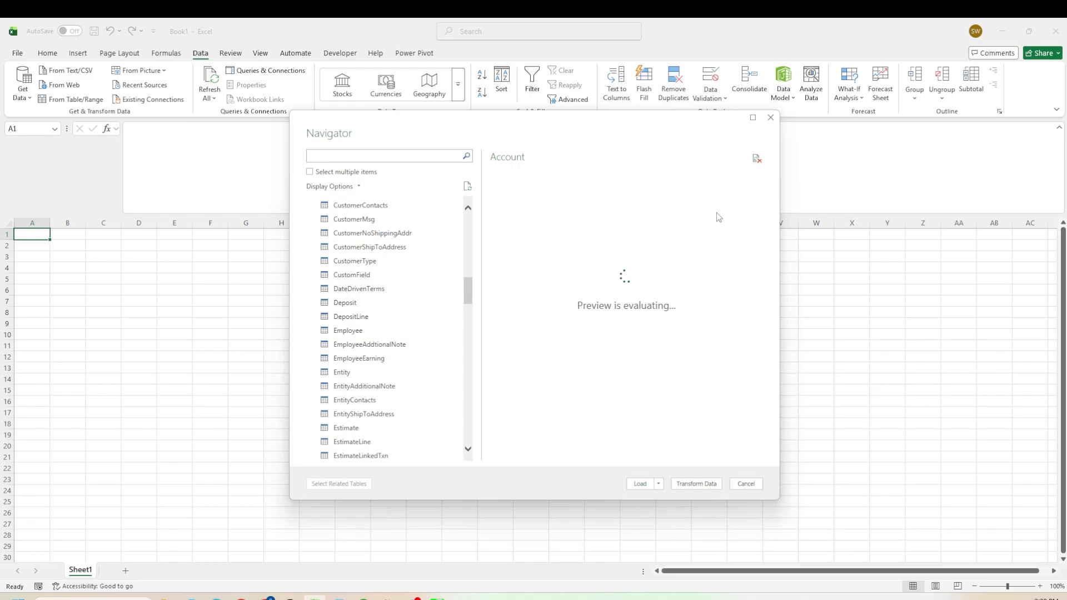
pyautogui.scroll(12, 411, 233)
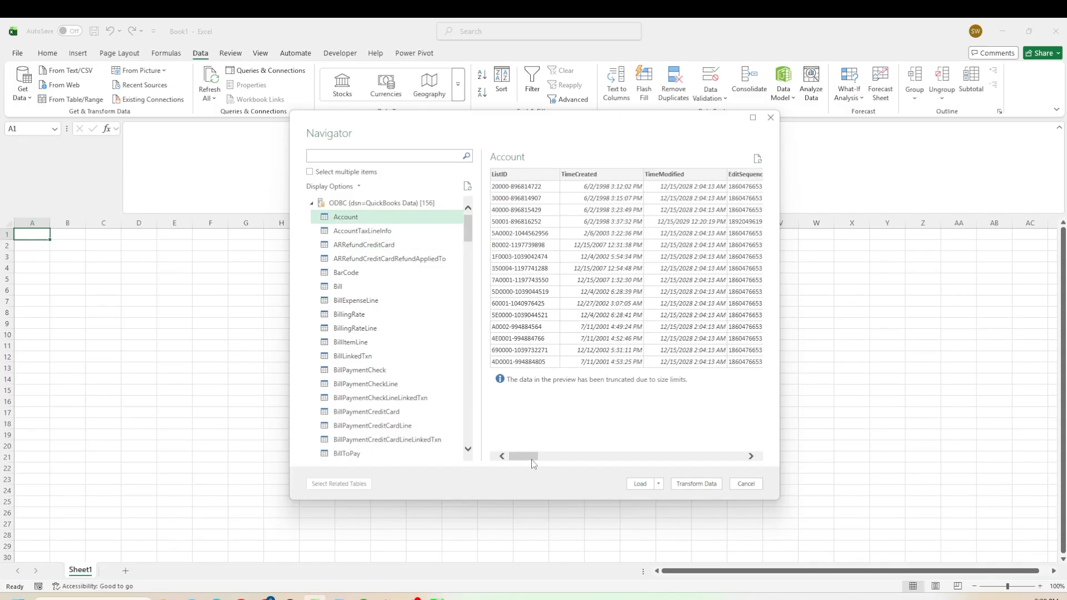
pyautogui.moveTo(534, 464)
pyautogui.mouseDown()
pyautogui.moveTo(605, 467)
pyautogui.moveTo(522, 461)
pyautogui.mouseUp()
pyautogui.moveTo(521, 459); pyautogui.dragTo(550, 463)
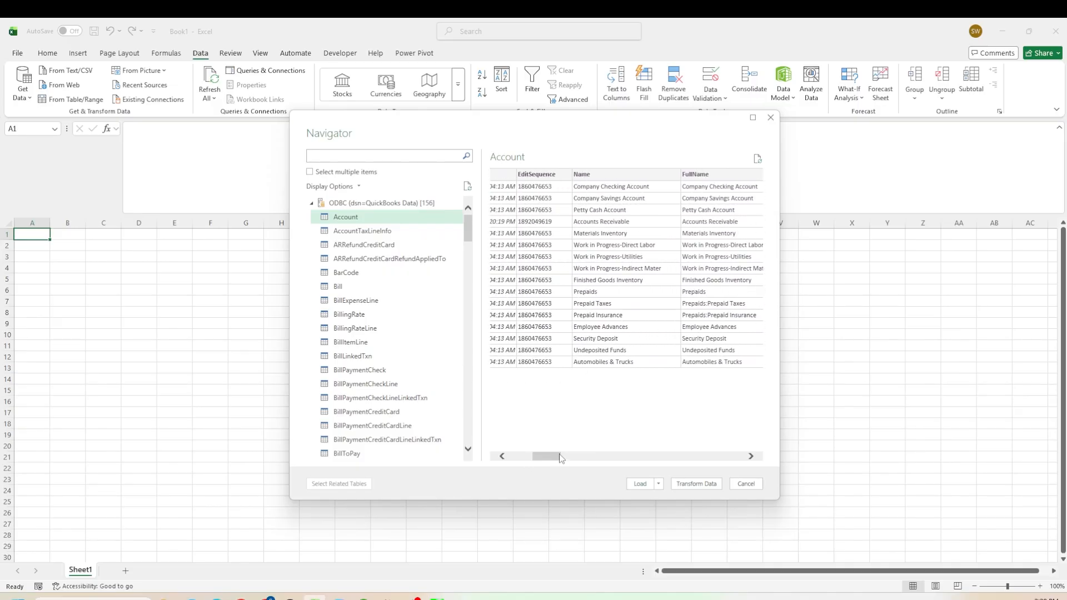
# - Open the Chart of Accounts in QuickBooks to compare it with the previewed Account data
pyautogui.click(364, 595)
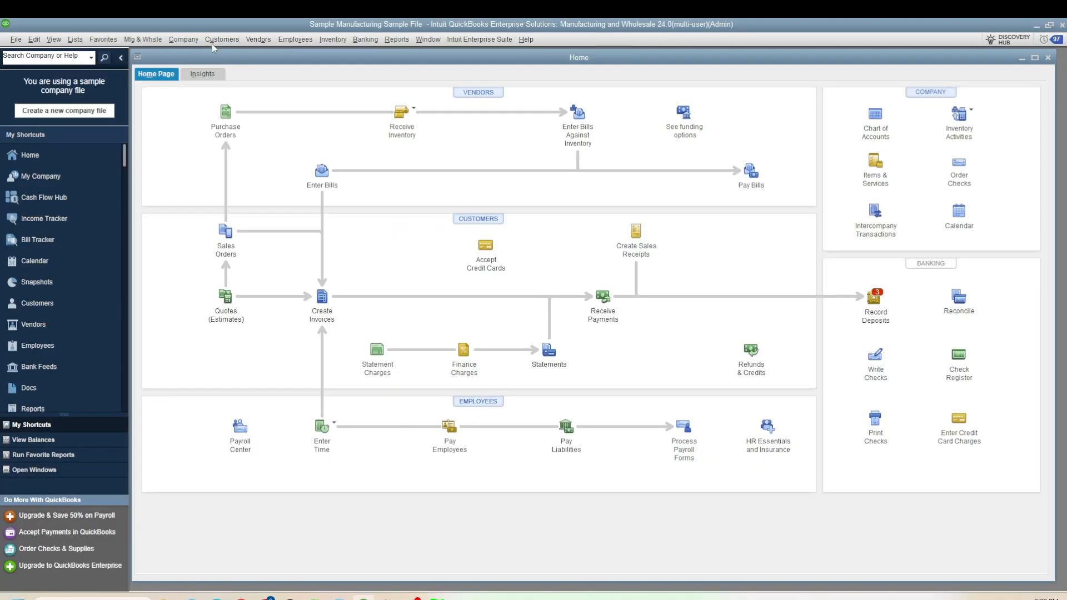
pyautogui.click(194, 41)
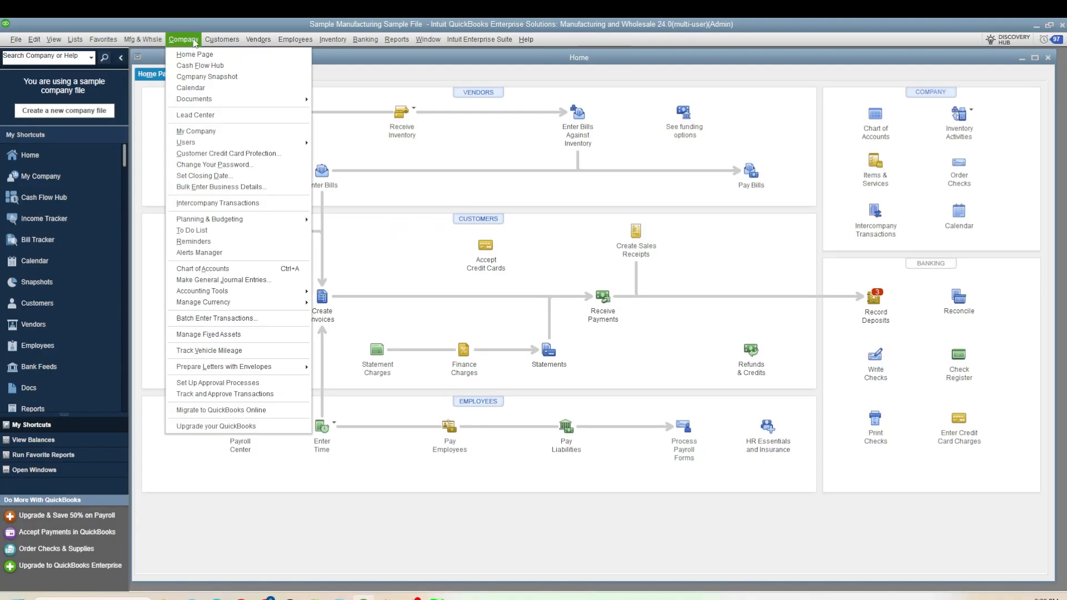
pyautogui.click(222, 268)
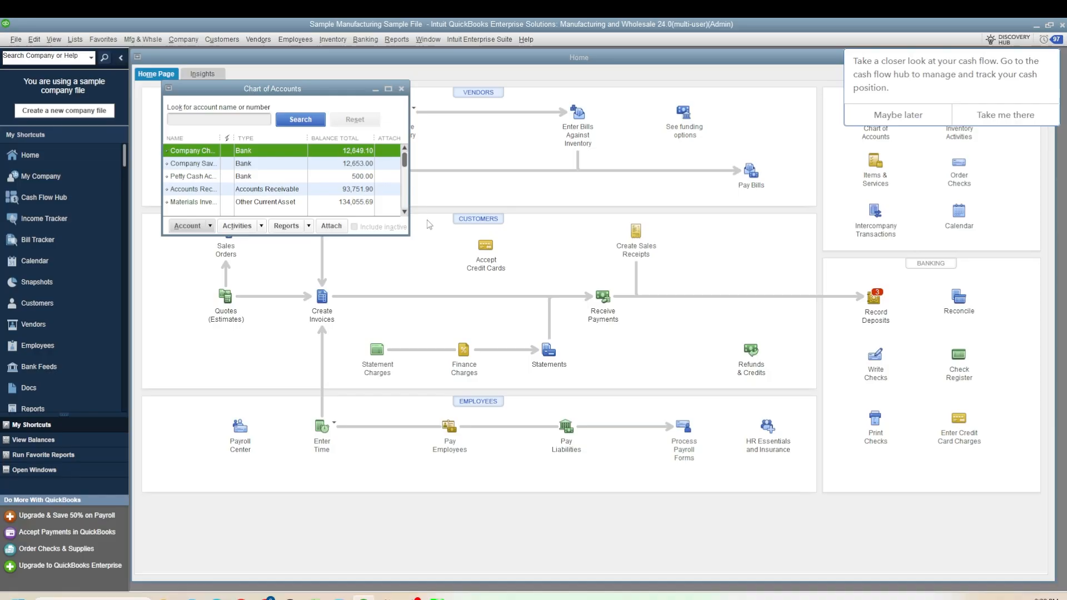
pyautogui.click(388, 89)
pyautogui.click(187, 71)
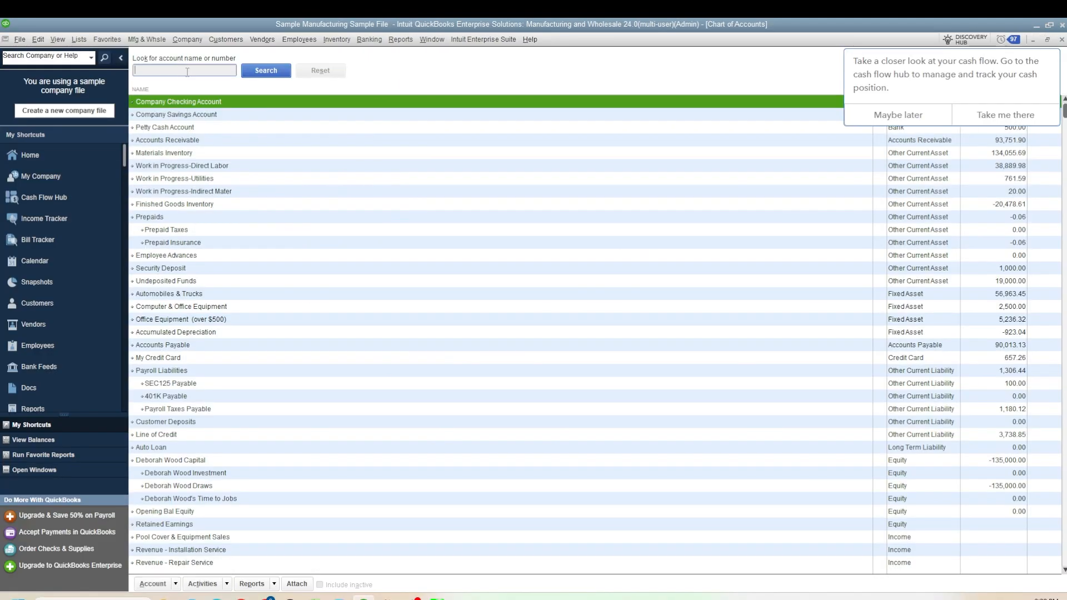
pyautogui.click(184, 230)
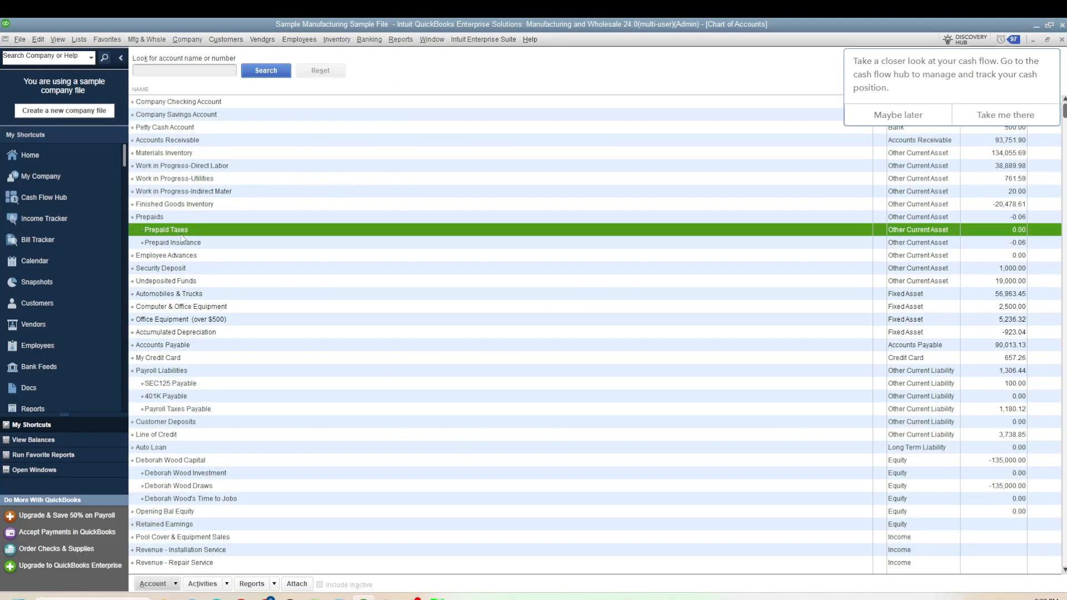
pyautogui.click(1035, 23)
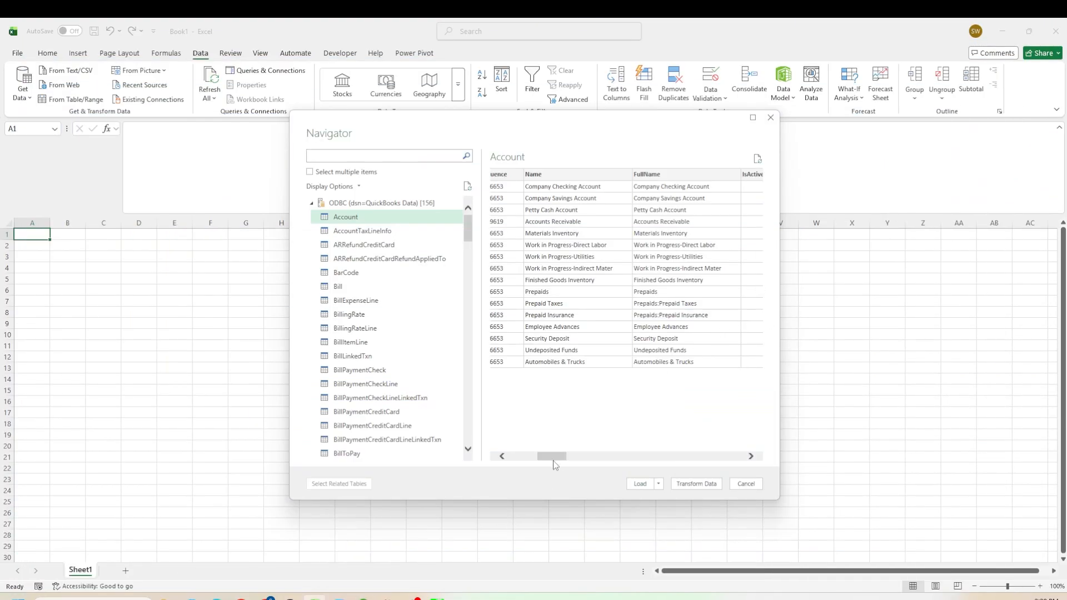
# - Scroll the Account preview and open the Account table in the Power Query Editor
pyautogui.moveTo(553, 459); pyautogui.dragTo(649, 462)
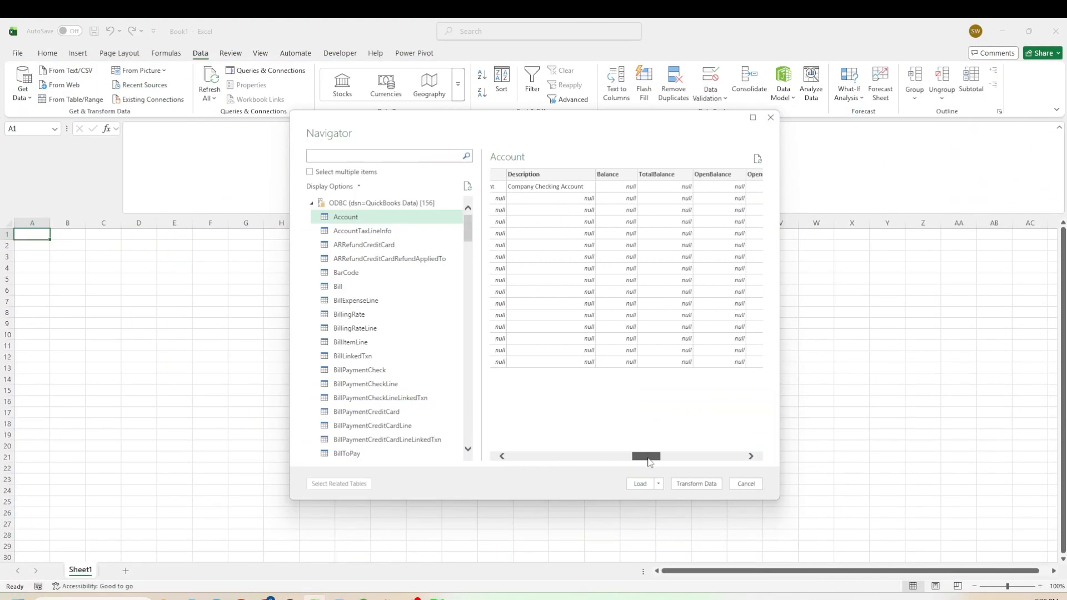
pyautogui.click(659, 485)
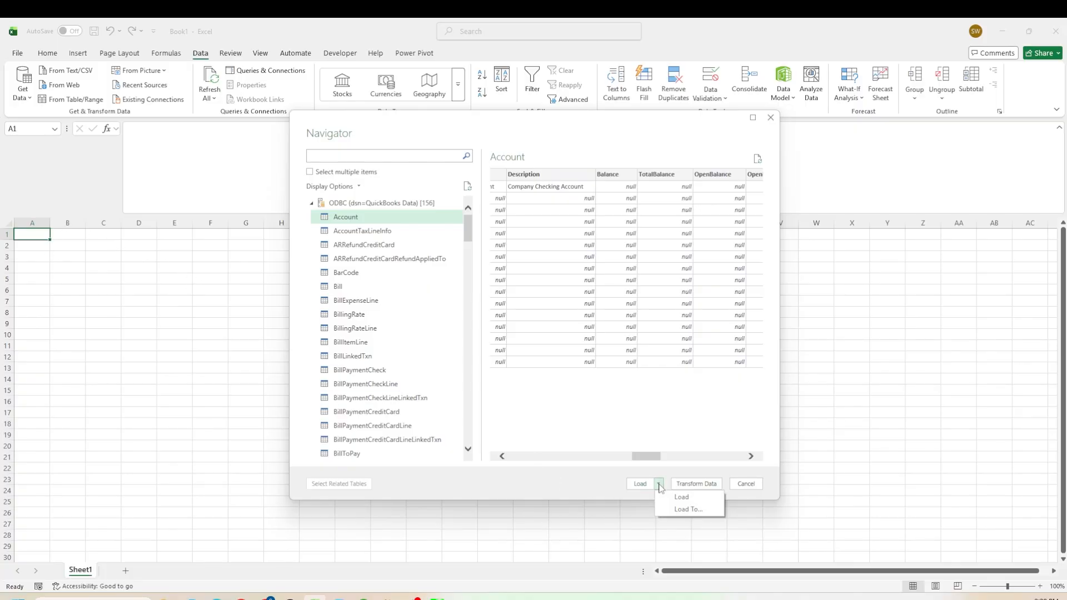
pyautogui.click(665, 402)
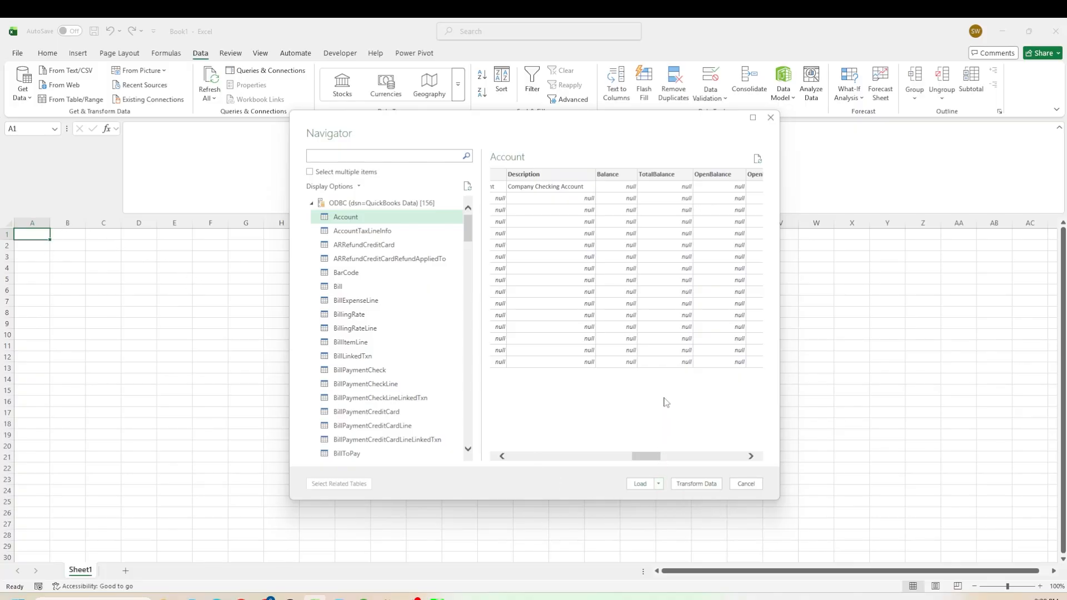
pyautogui.click(696, 485)
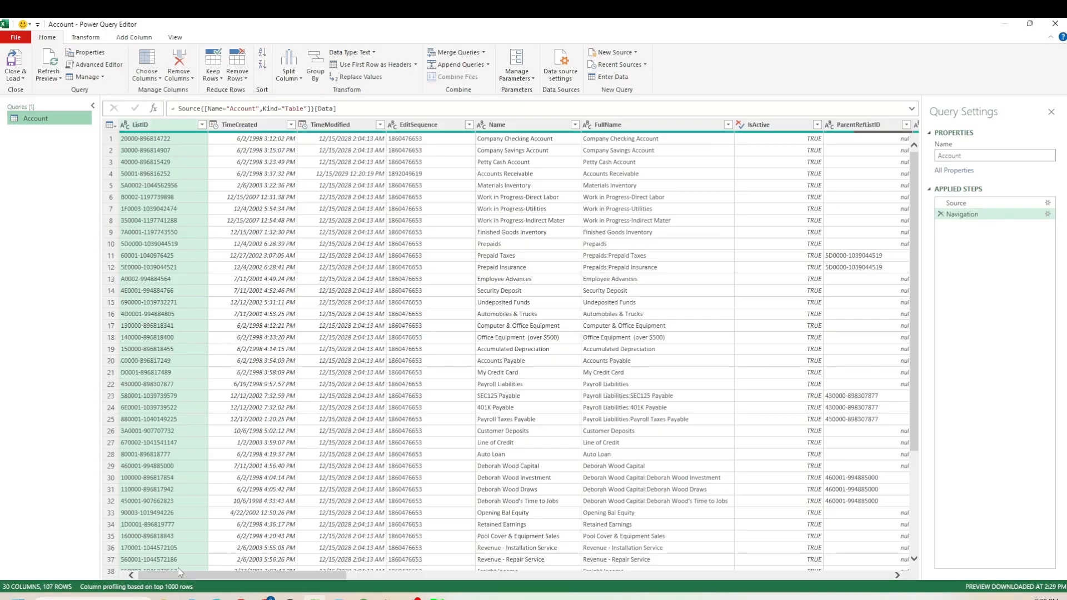
# - Scroll through the Account table's columns and rows, then close the Power Query Editor discarding changes
pyautogui.click(256, 567)
pyautogui.moveTo(306, 511); pyautogui.dragTo(401, 513)
pyautogui.scroll(2, 439, 400)
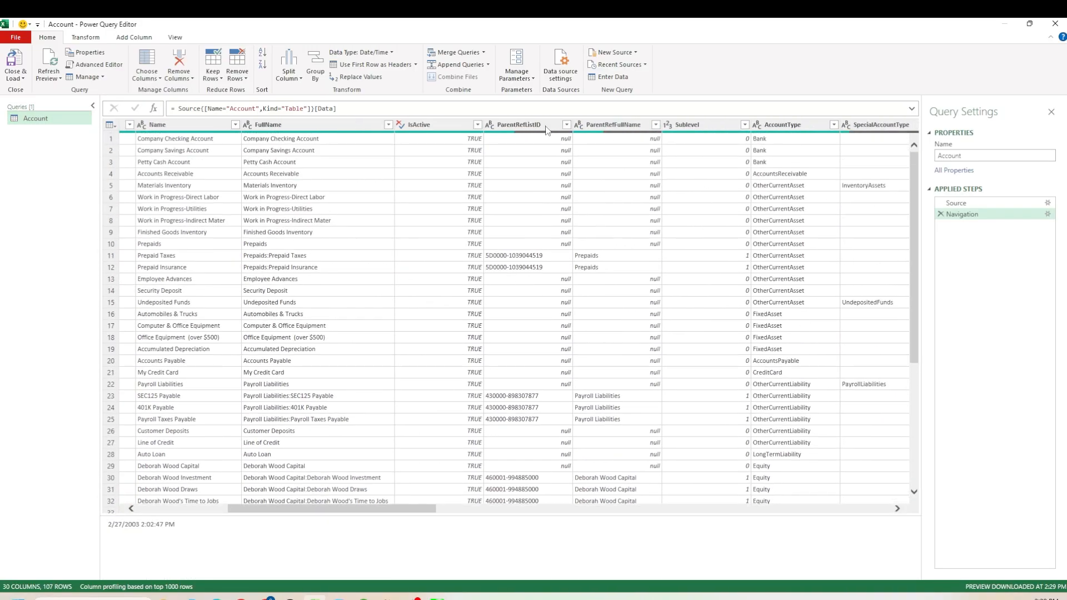
pyautogui.moveTo(425, 510); pyautogui.dragTo(901, 504)
pyautogui.scroll(-6, 786, 381)
pyautogui.scroll(6, 781, 381)
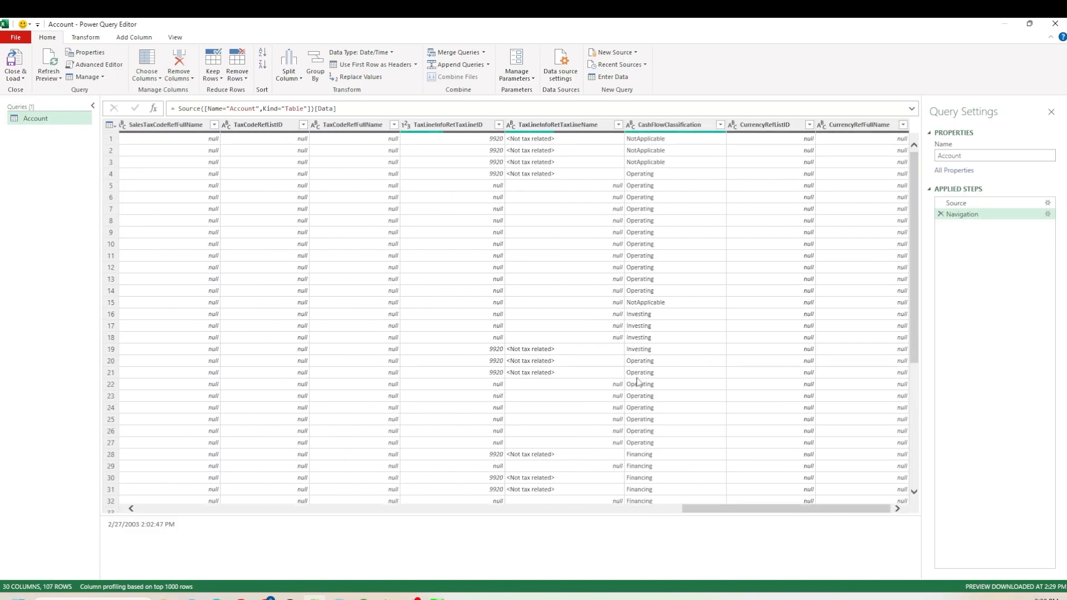
pyautogui.scroll(-6, 589, 367)
pyautogui.scroll(-19, 601, 358)
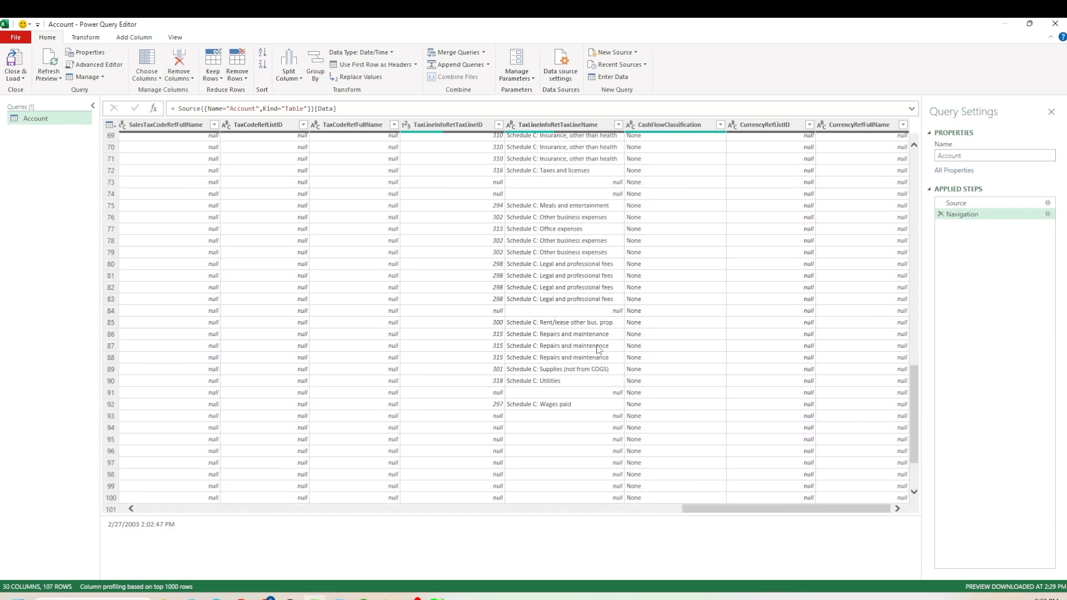
pyautogui.scroll(20, 600, 360)
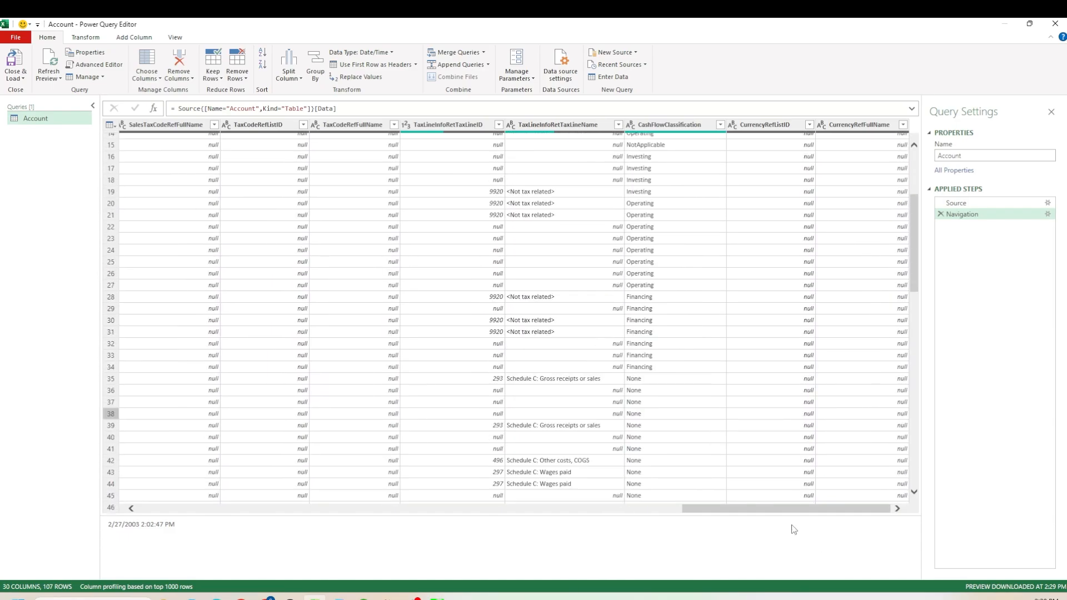
pyautogui.moveTo(792, 509); pyautogui.dragTo(245, 467)
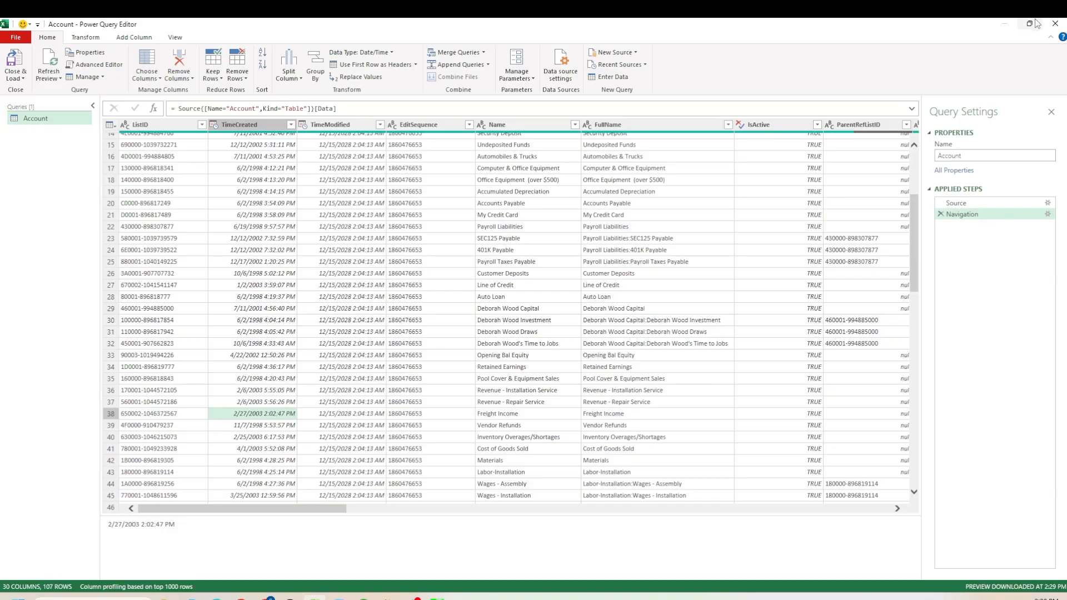
pyautogui.click(1055, 23)
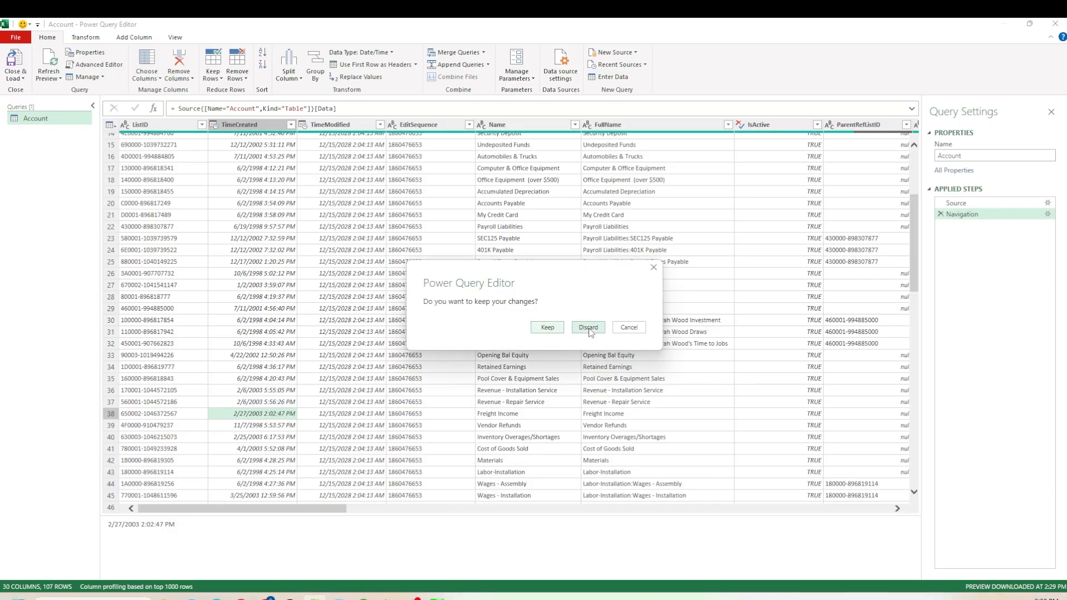
pyautogui.click(588, 328)
# - Start a new ODBC import using the QuickBooks Data source name
pyautogui.click(23, 81)
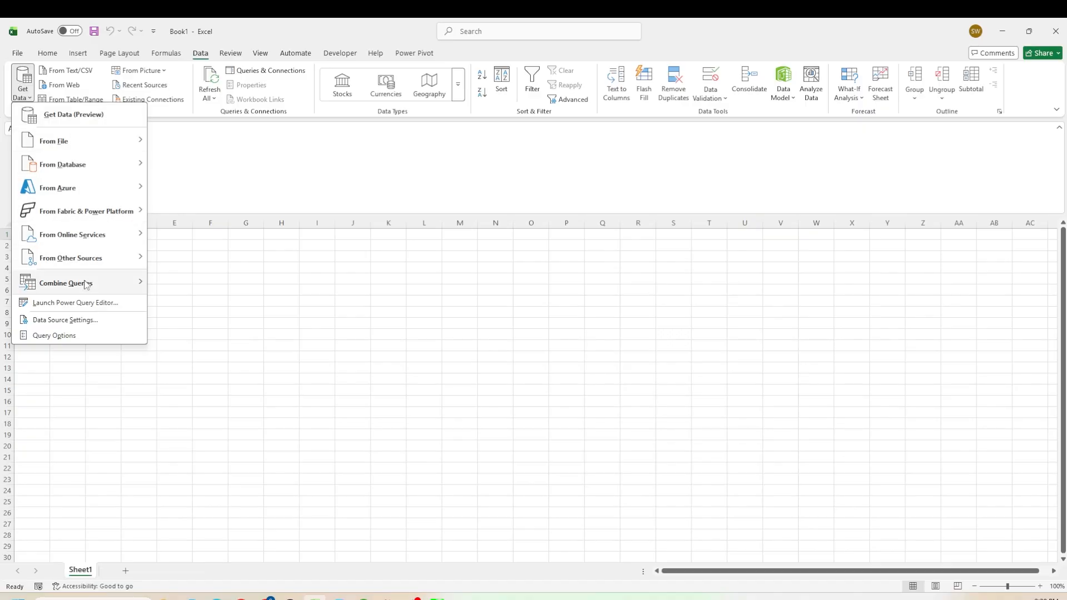
pyautogui.moveTo(87, 270)
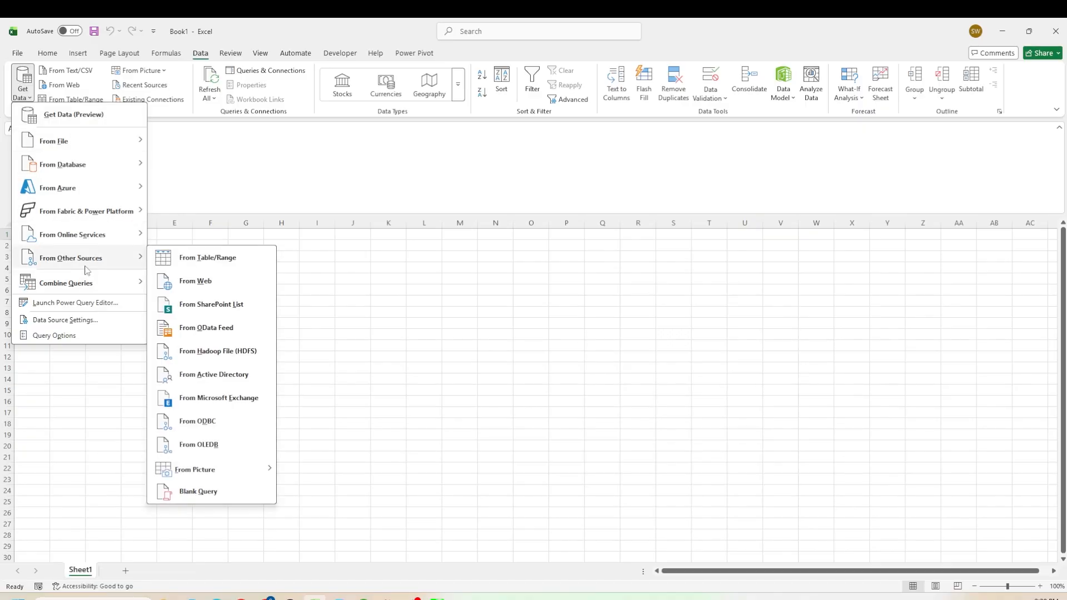
pyautogui.click(206, 421)
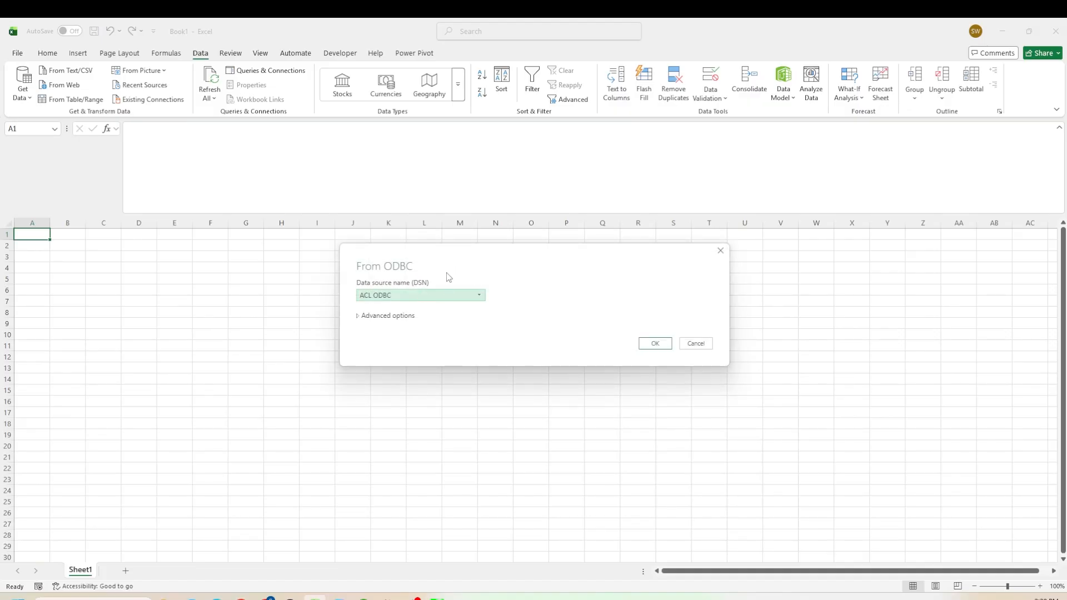
pyautogui.click(447, 296)
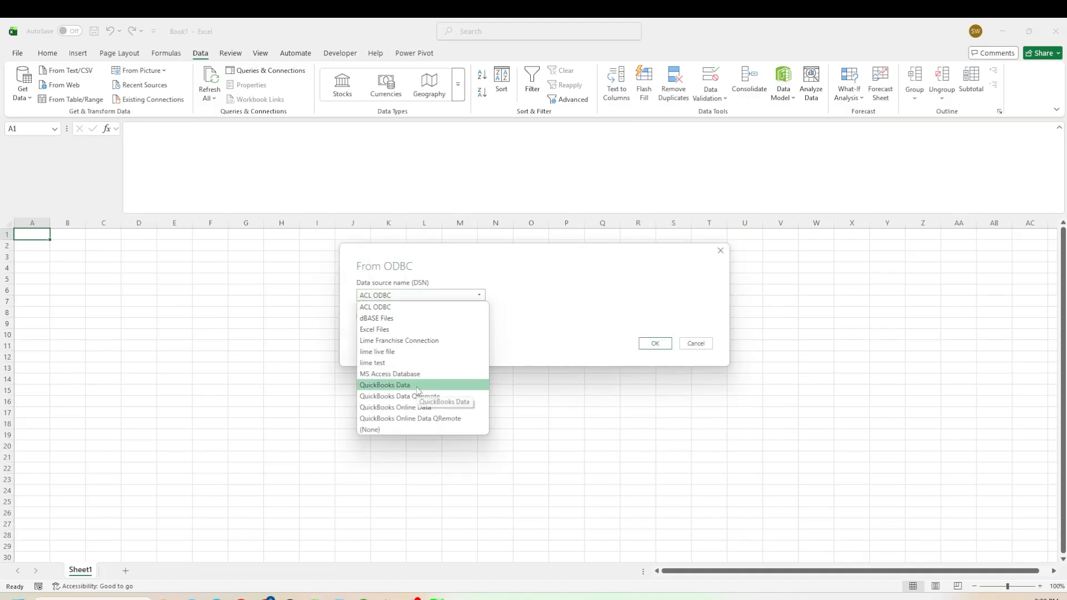
pyautogui.click(419, 385)
pyautogui.click(651, 344)
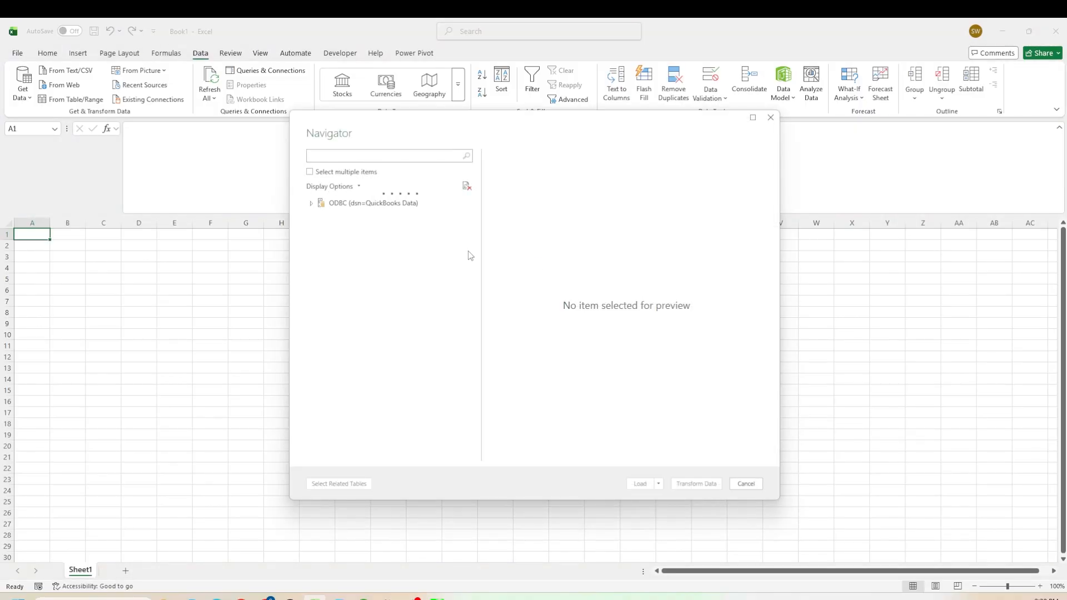
# - Expand the QuickBooks Data source in the Navigator, scroll the table list and preview the Sales and SalesLine tables
pyautogui.click(315, 204)
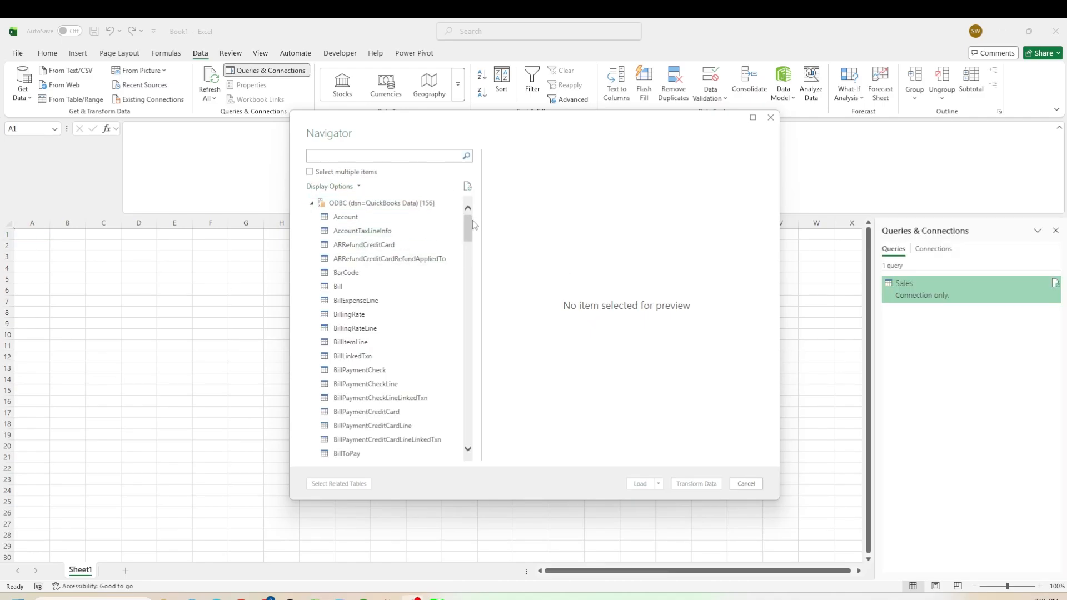
pyautogui.moveTo(468, 225); pyautogui.dragTo(466, 367)
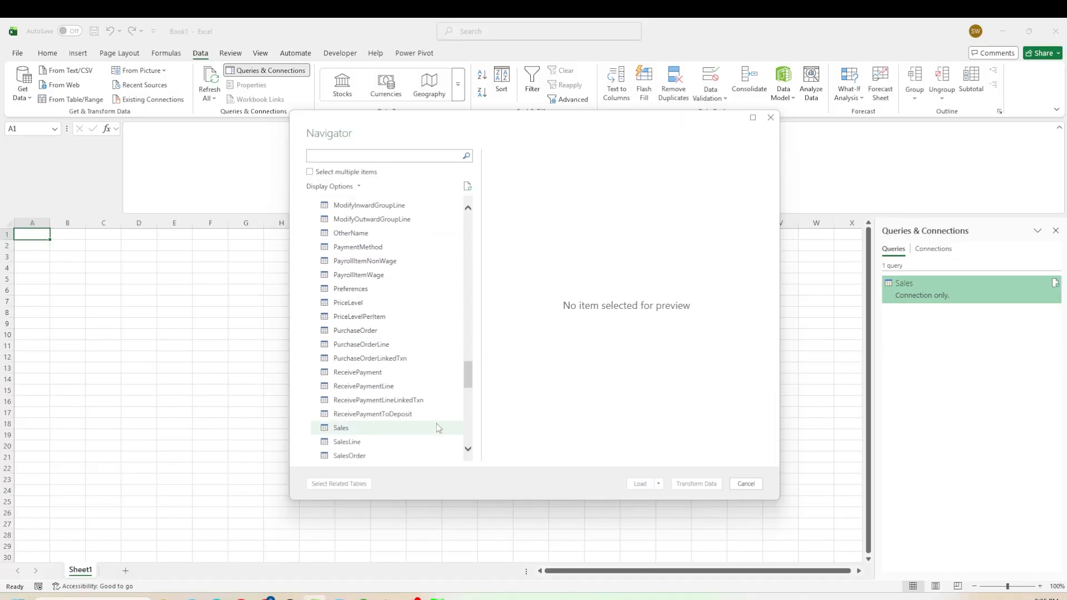
pyautogui.scroll(-1, 410, 440)
pyautogui.click(365, 391)
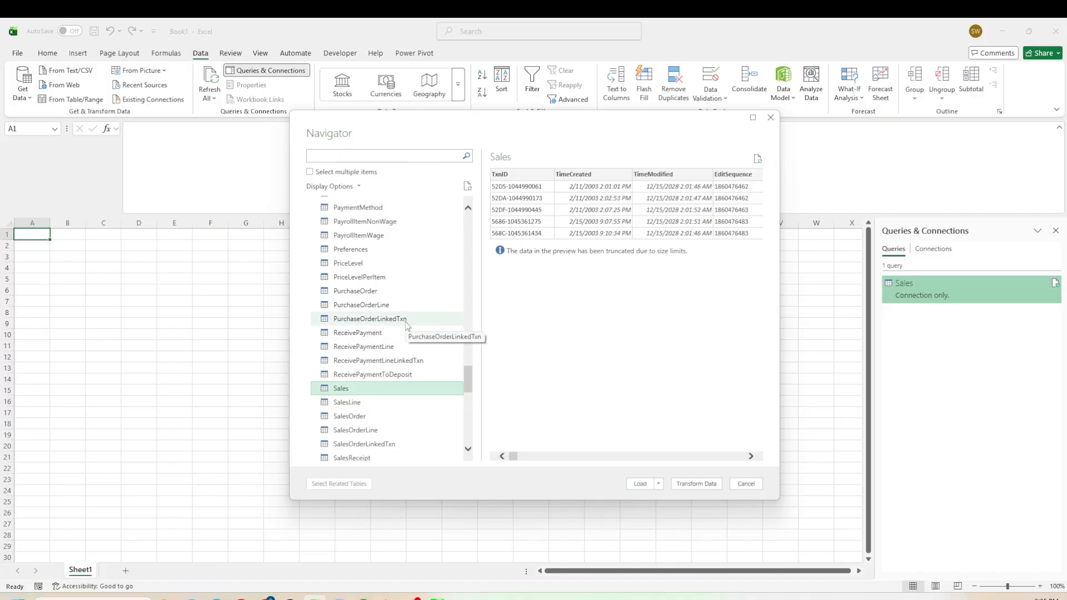
pyautogui.scroll(-1, 410, 322)
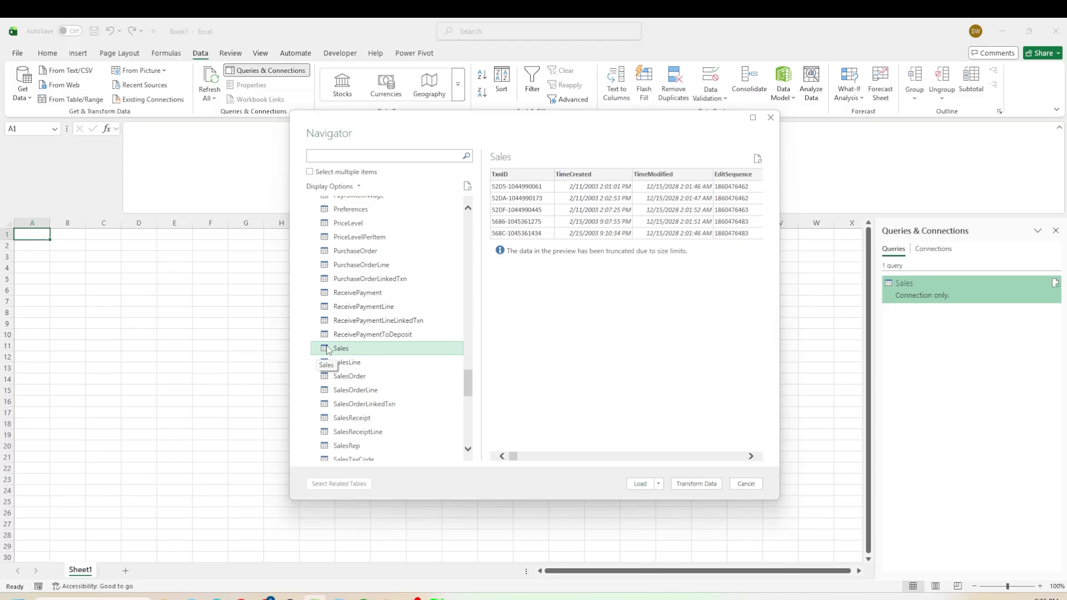
pyautogui.click(369, 364)
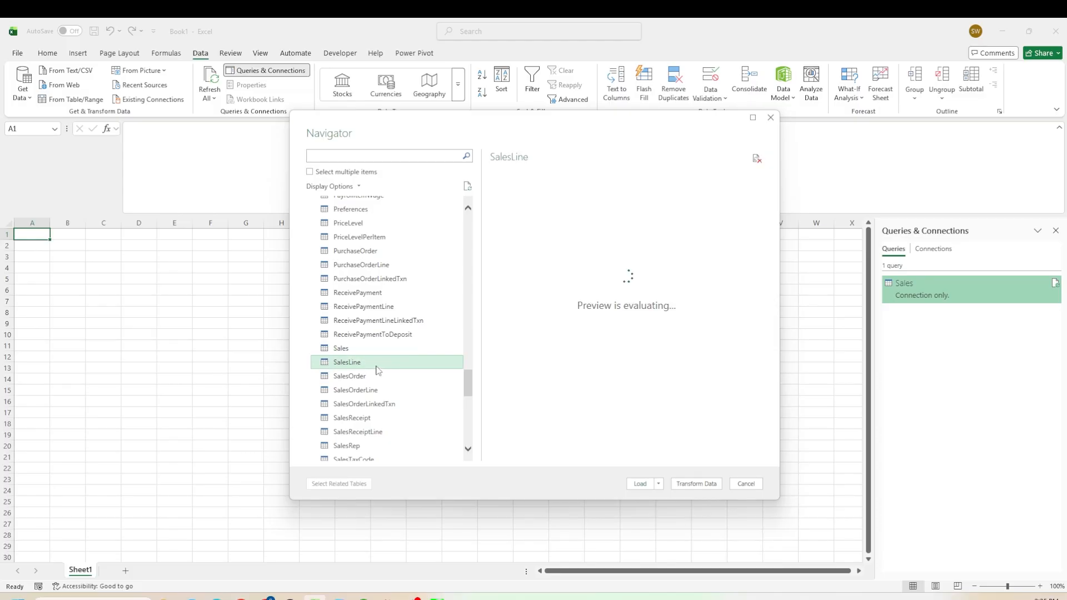
pyautogui.click(341, 350)
pyautogui.click(347, 365)
pyautogui.click(344, 349)
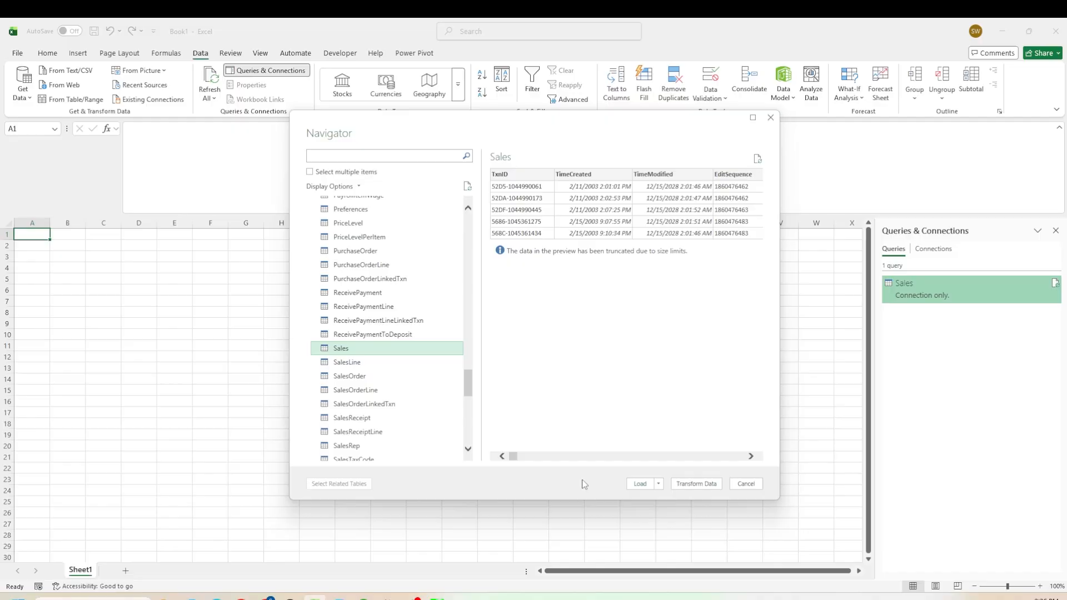
# - Load the Sales table as a table into a new worksheet
pyautogui.click(660, 484)
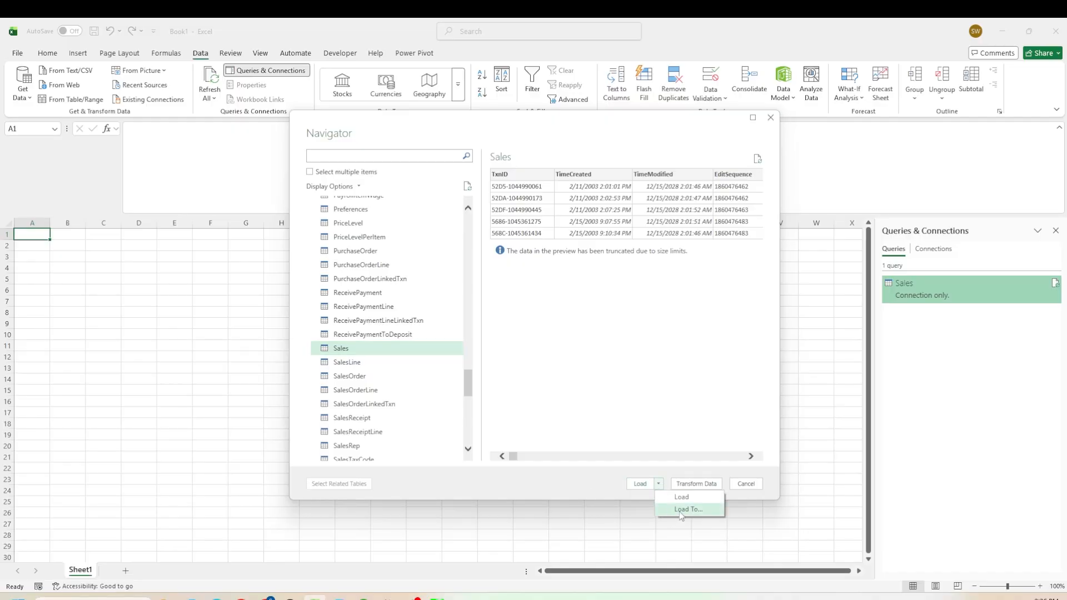
pyautogui.click(682, 510)
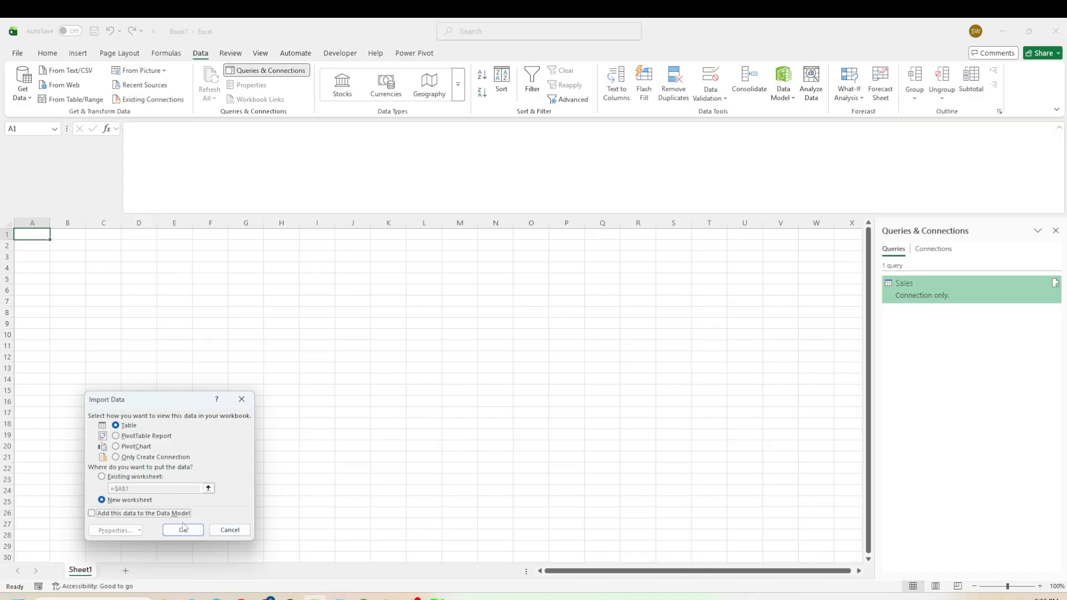
pyautogui.click(182, 531)
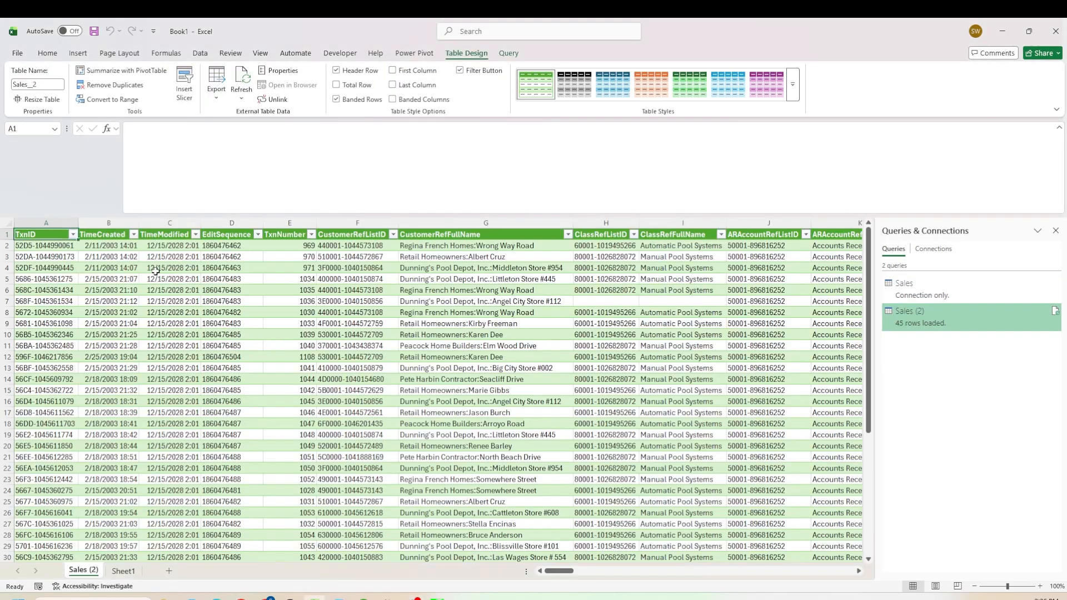
# - Browse across the loaded Sales table's columns, from customer names to the RefNumber column
pyautogui.moveTo(561, 571); pyautogui.dragTo(528, 595)
pyautogui.moveTo(411, 582); pyautogui.dragTo(409, 576)
pyautogui.click(221, 290)
pyautogui.press('Right')
pyautogui.press('Right')
pyautogui.press('Right')
pyautogui.press('Right')
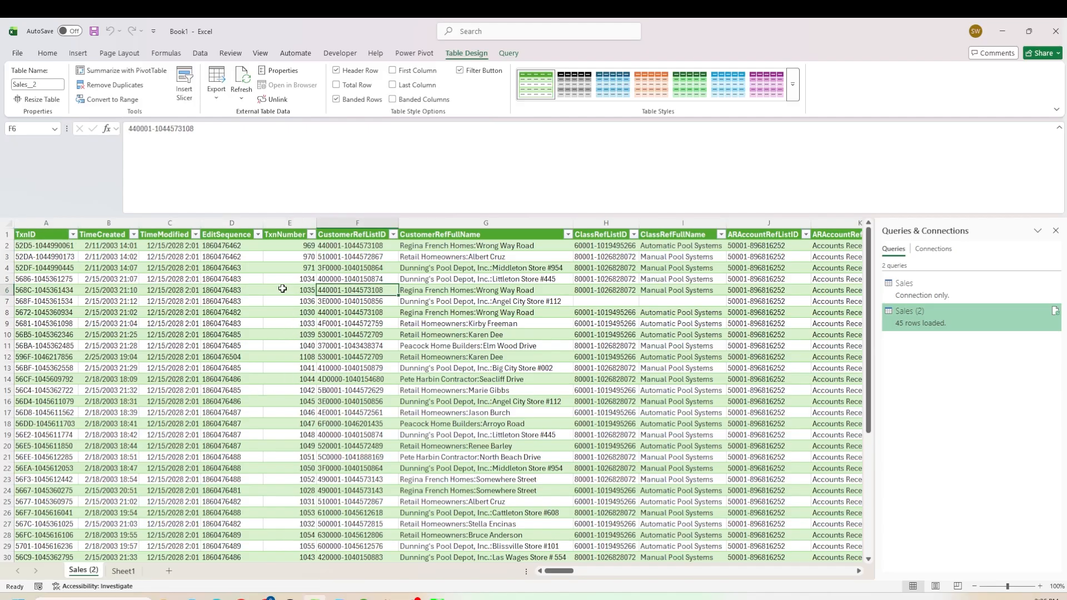
pyautogui.press('Up')
pyautogui.press('Up')
pyautogui.press('Up')
pyautogui.press('Left')
pyautogui.press('Up')
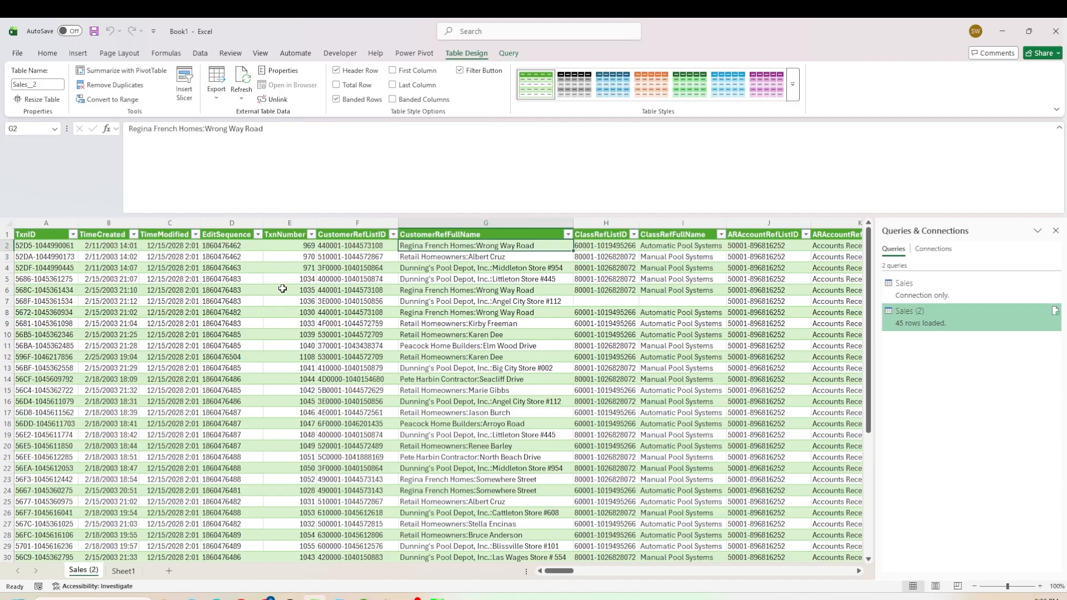
pyautogui.press('Right')
pyautogui.press('Right')
pyautogui.press('Right')
pyautogui.press('Right')
pyautogui.press('Right')
pyautogui.press('Right')
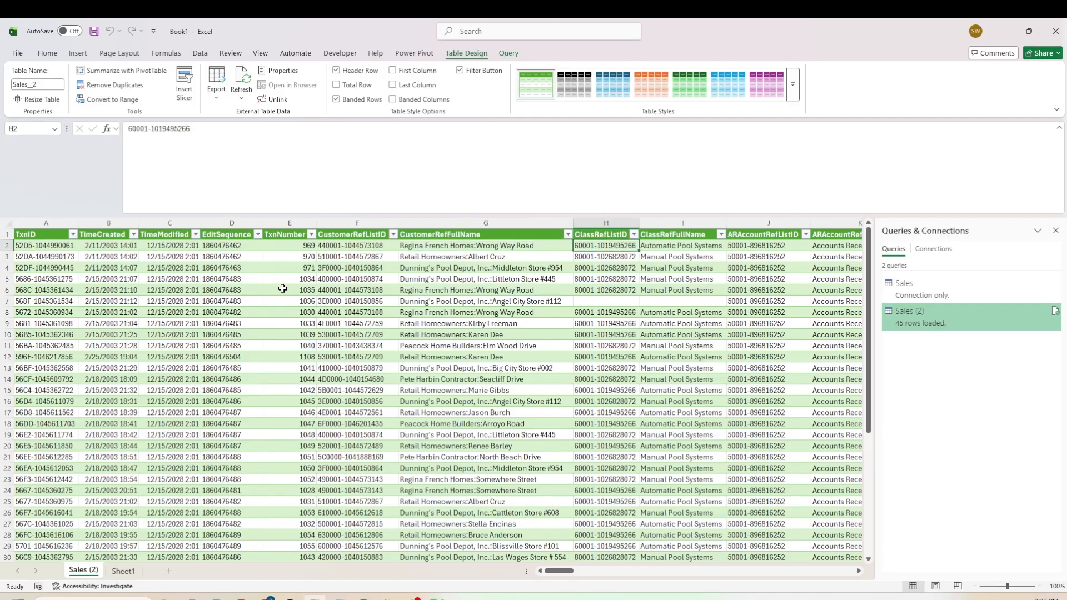
pyautogui.press('Right')
pyautogui.press('Right')
pyautogui.press('Right')
pyautogui.press('Right')
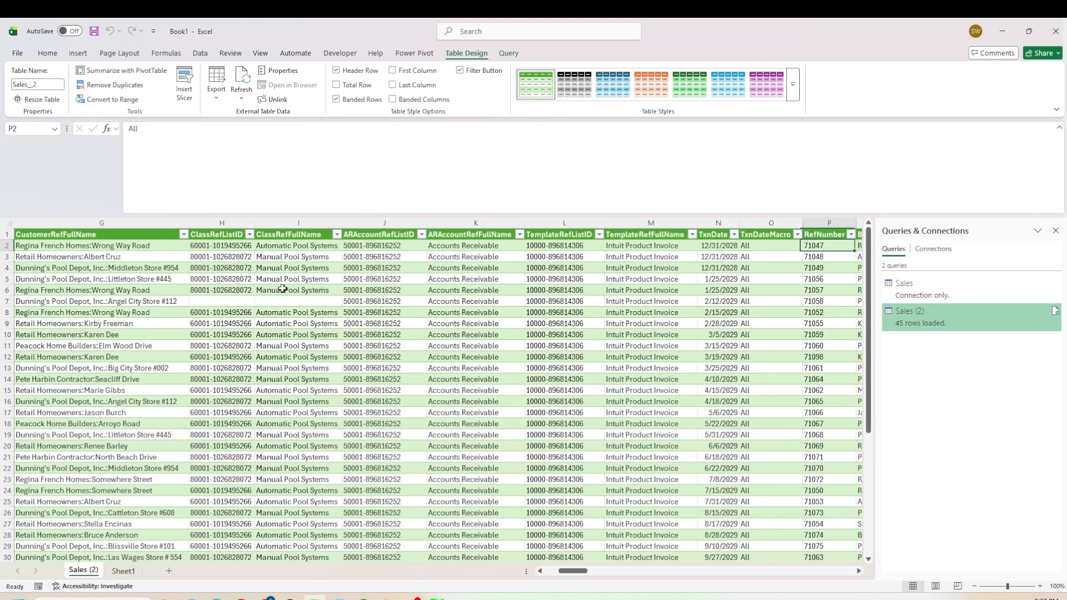
pyautogui.press('Left')
pyautogui.press('Left')
pyautogui.press('Left')
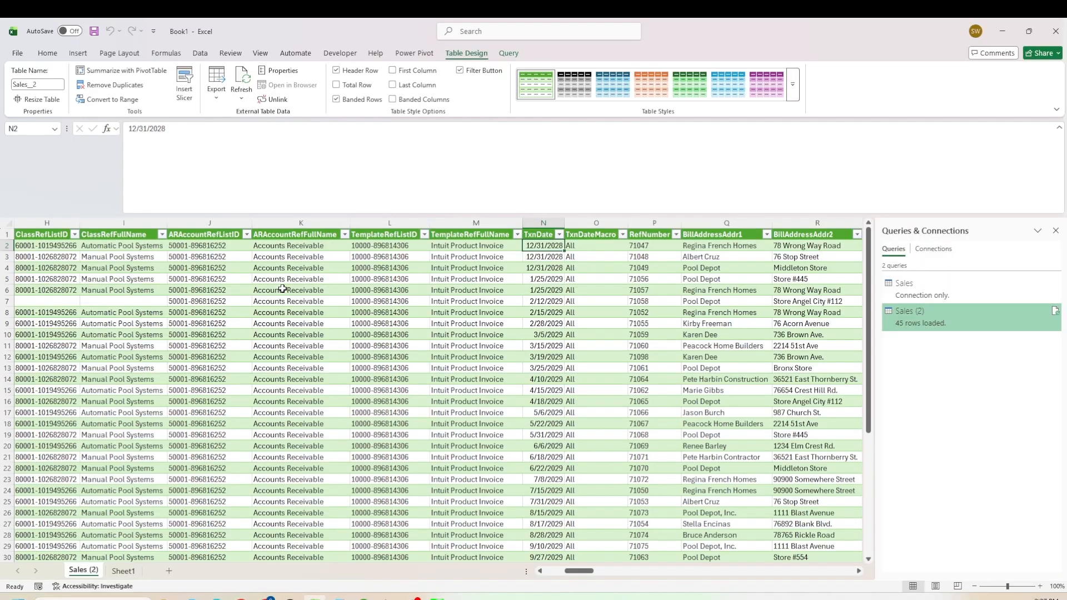
pyautogui.press('Right')
pyautogui.press('Left')
pyautogui.press('Left')
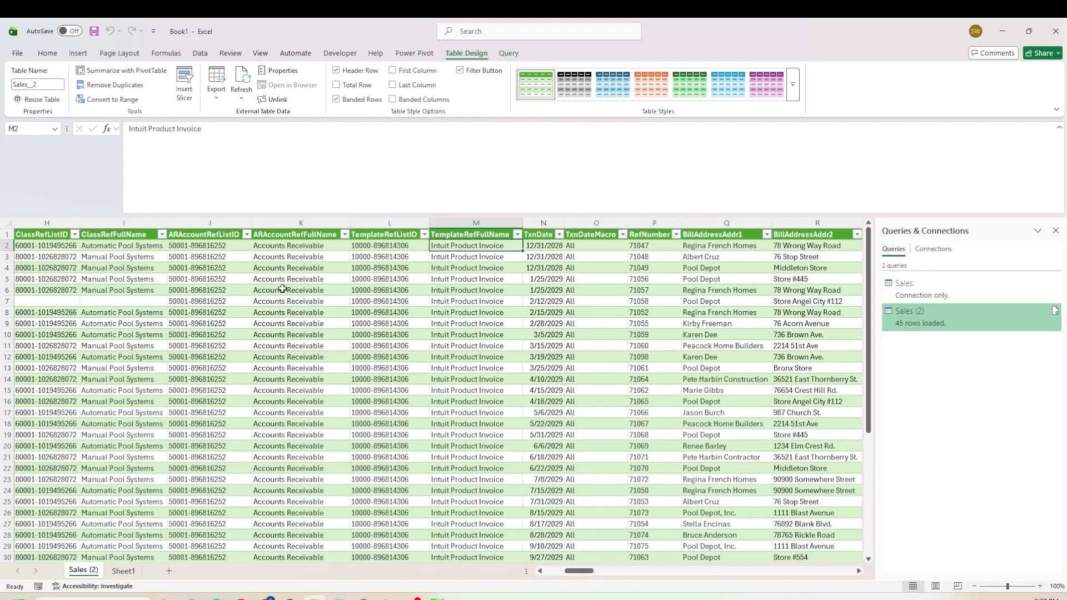
pyautogui.press('Right')
pyautogui.press('Right')
pyautogui.press('Right')
pyautogui.press('Right')
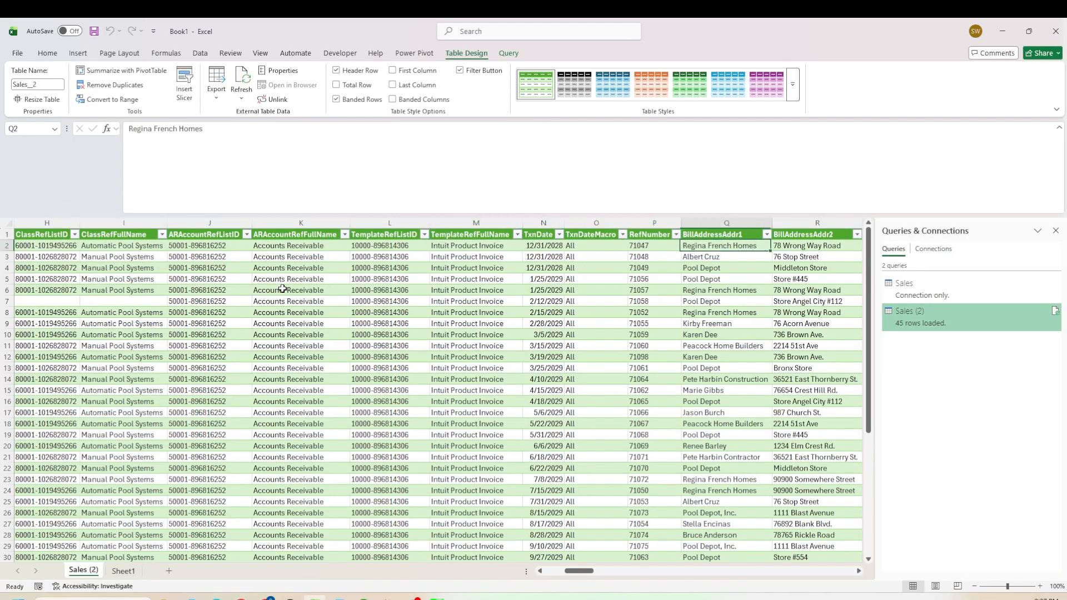
pyautogui.press('Left')
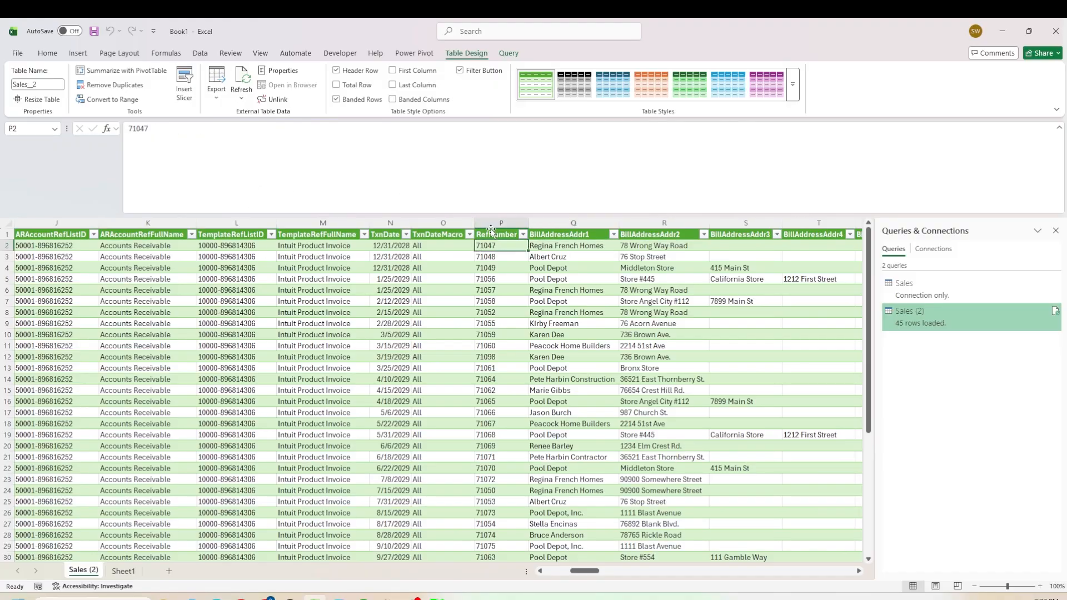
# - Copy the first RefNumber, switch to QuickBooks and find invoice 71047 from Create Invoices
pyautogui.hotkey('ctrl', 'c')
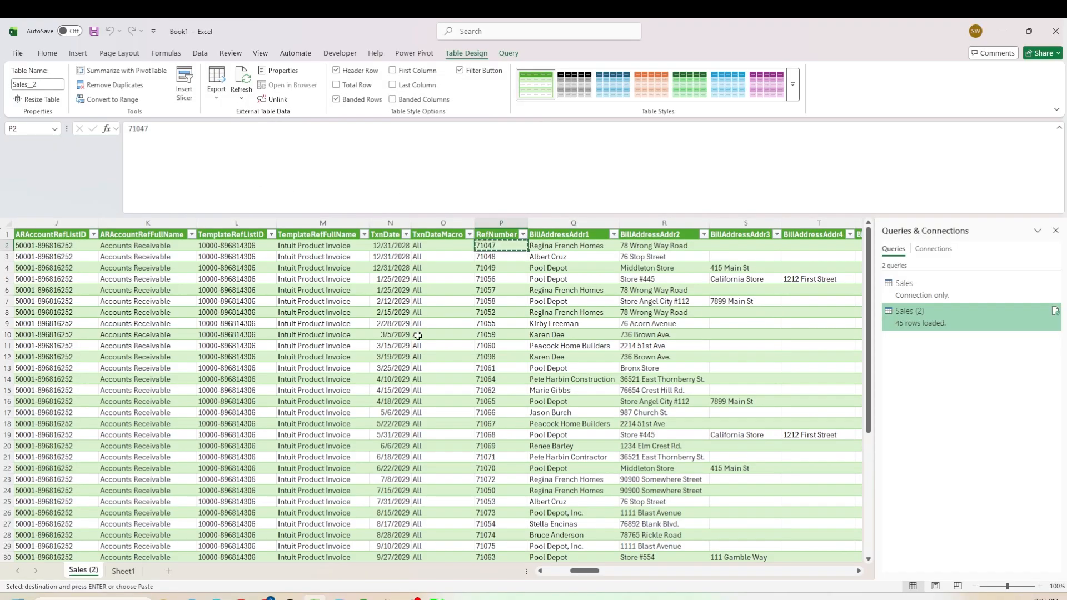
pyautogui.hotkey('alt', 'Tab')
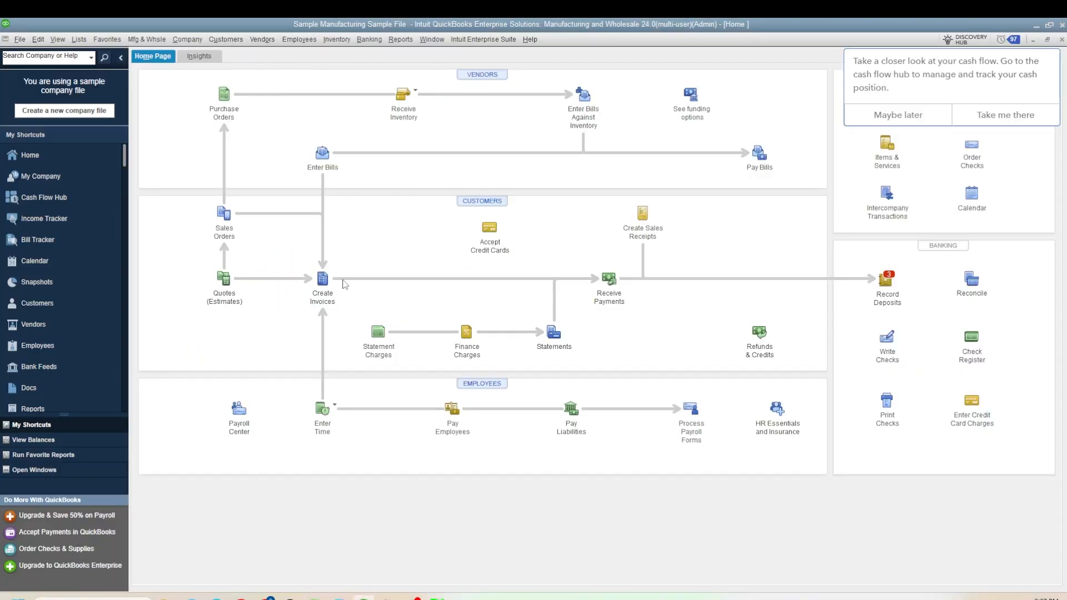
pyautogui.click(326, 281)
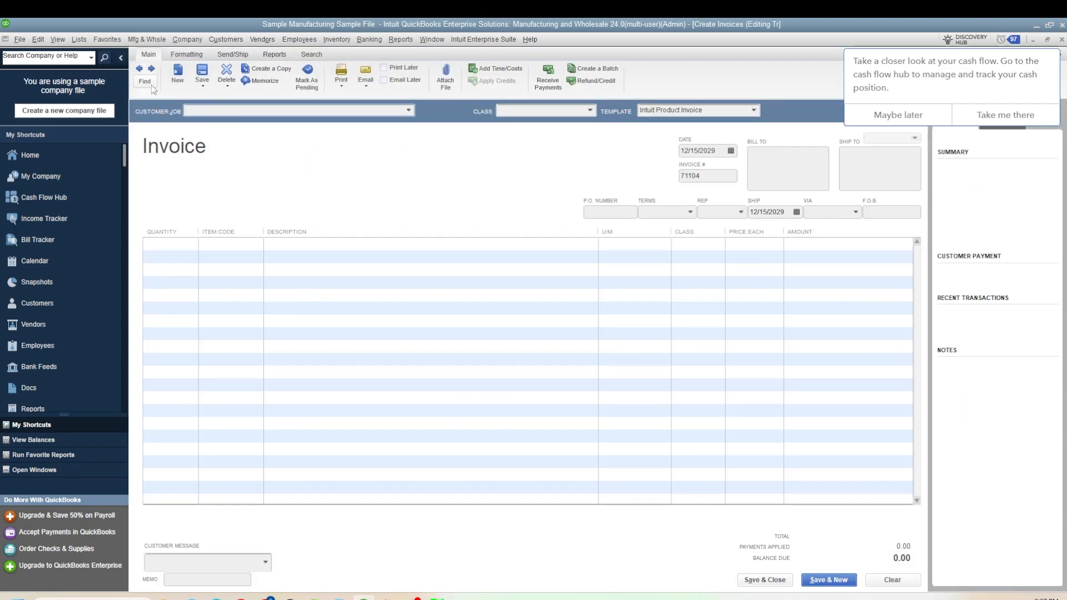
pyautogui.hotkey('ctrl', 'f')
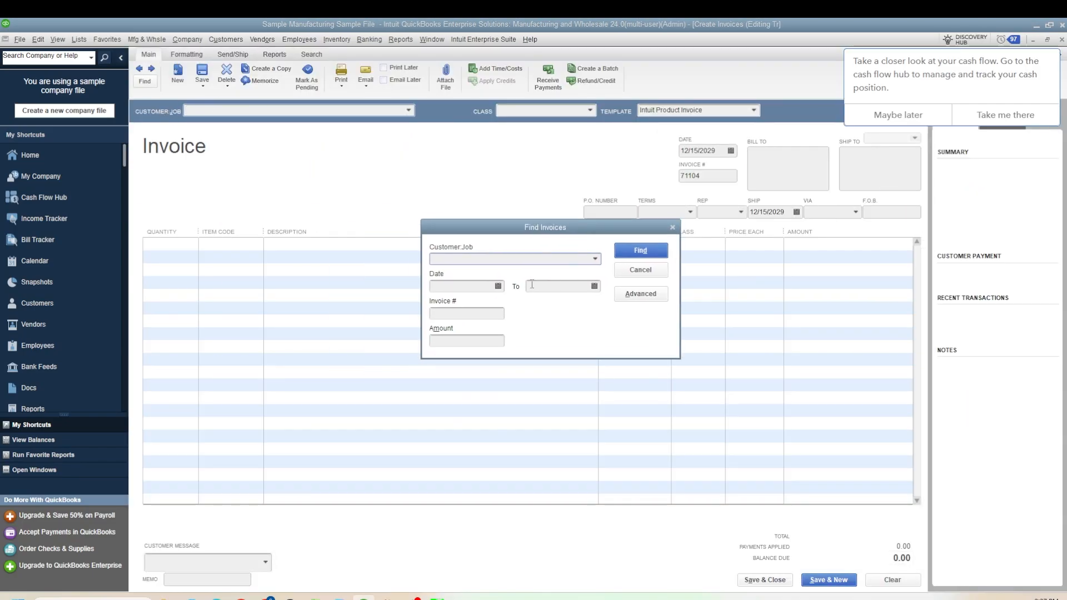
pyautogui.click(467, 310)
pyautogui.write('71047')
pyautogui.click(651, 250)
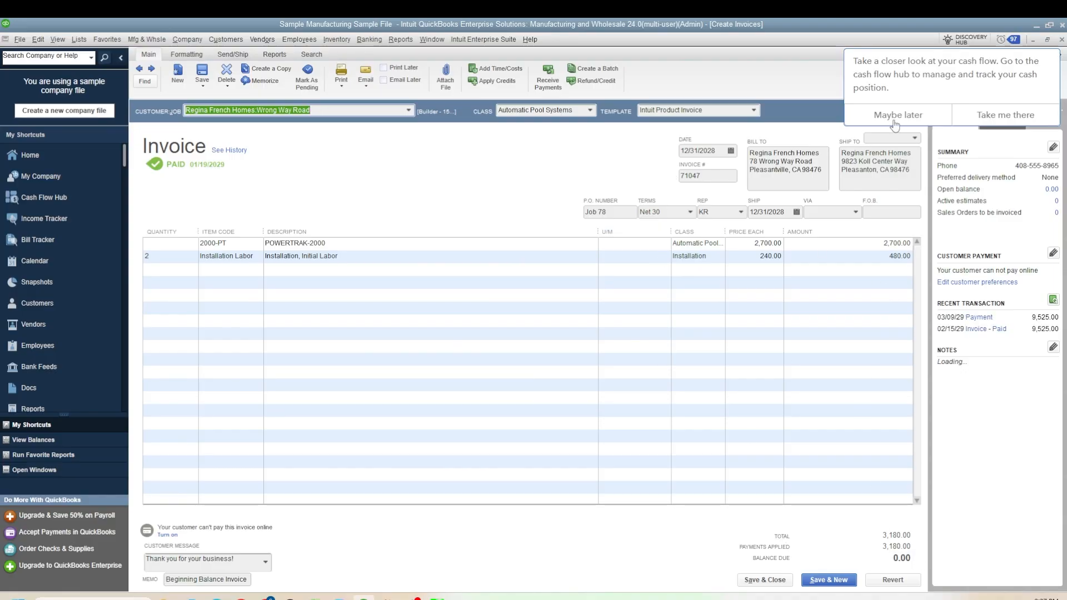
# - Return to the Sales table and step through its address, terms, totals and applied-amount columns to compare with the invoice
pyautogui.click(1036, 28)
pyautogui.click(602, 254)
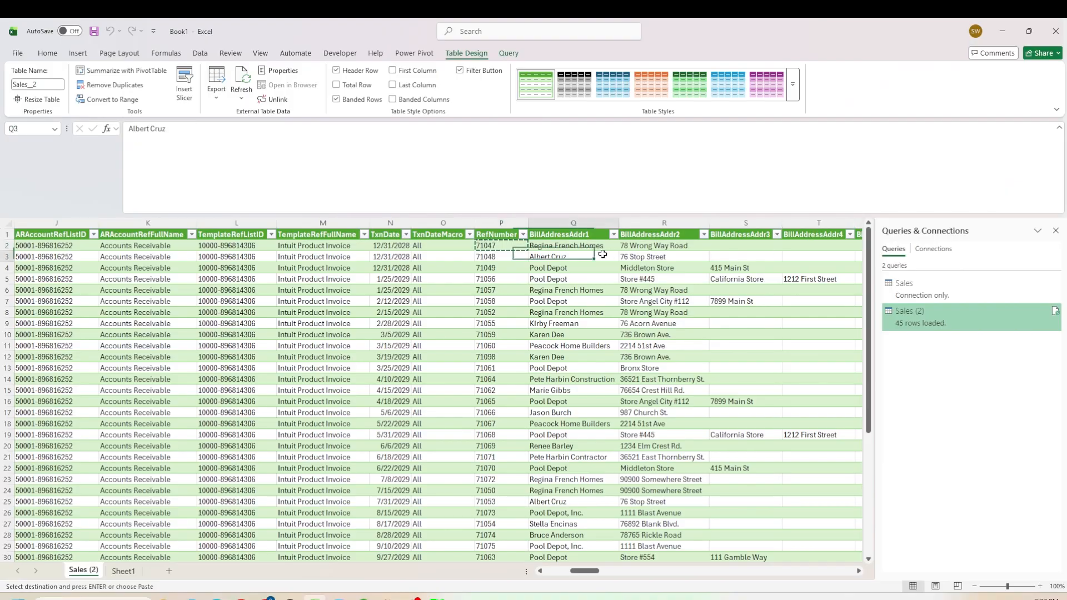
pyautogui.press('Up')
pyautogui.press('Right')
pyautogui.press('Right')
pyautogui.press('Right')
pyautogui.press('Right')
pyautogui.press('Right')
pyautogui.press('Right')
pyautogui.press('Right')
pyautogui.press('Right')
pyautogui.press('Right')
pyautogui.press('Right')
pyautogui.press('Right')
pyautogui.press('Right')
pyautogui.press('Right')
pyautogui.press('Right')
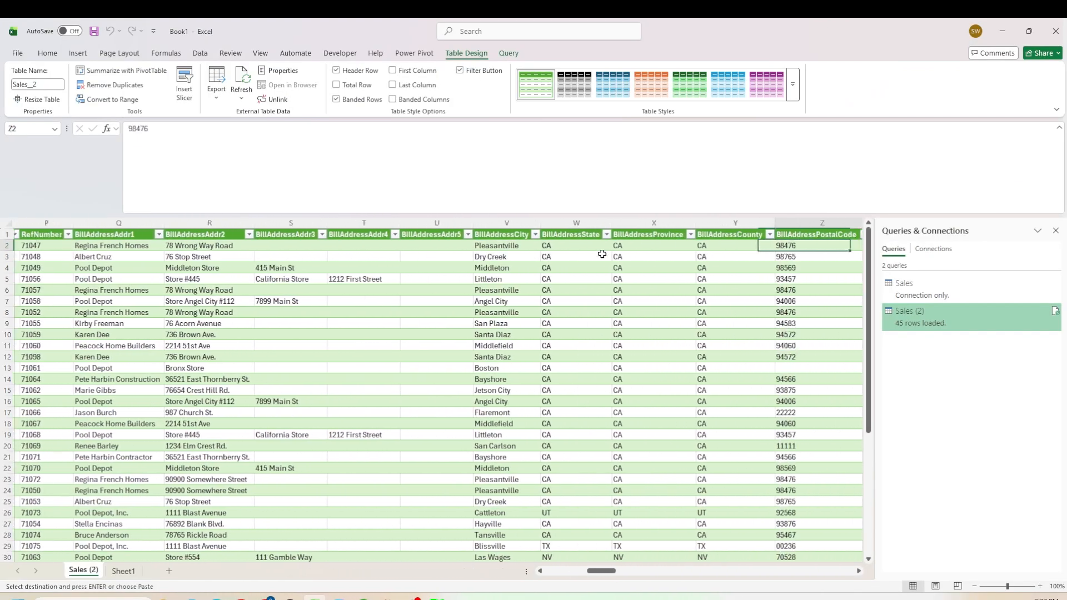
pyautogui.press('Right')
pyautogui.press('Right')
pyautogui.press('Right')
pyautogui.press('Right')
pyautogui.press('Right')
pyautogui.press('Right')
pyautogui.press('Right')
pyautogui.press('Right')
pyautogui.press('Right')
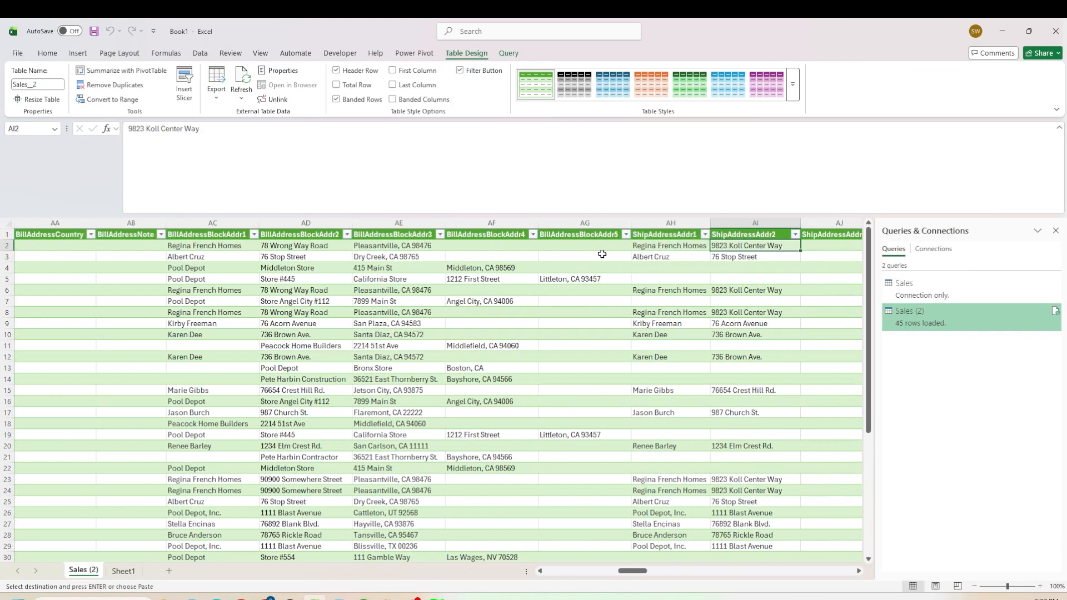
pyautogui.press('Right')
pyautogui.press('Right')
pyautogui.press('Right')
pyautogui.press('Right')
pyautogui.press('Right')
pyautogui.press('Right')
pyautogui.press('Right')
pyautogui.press('Right')
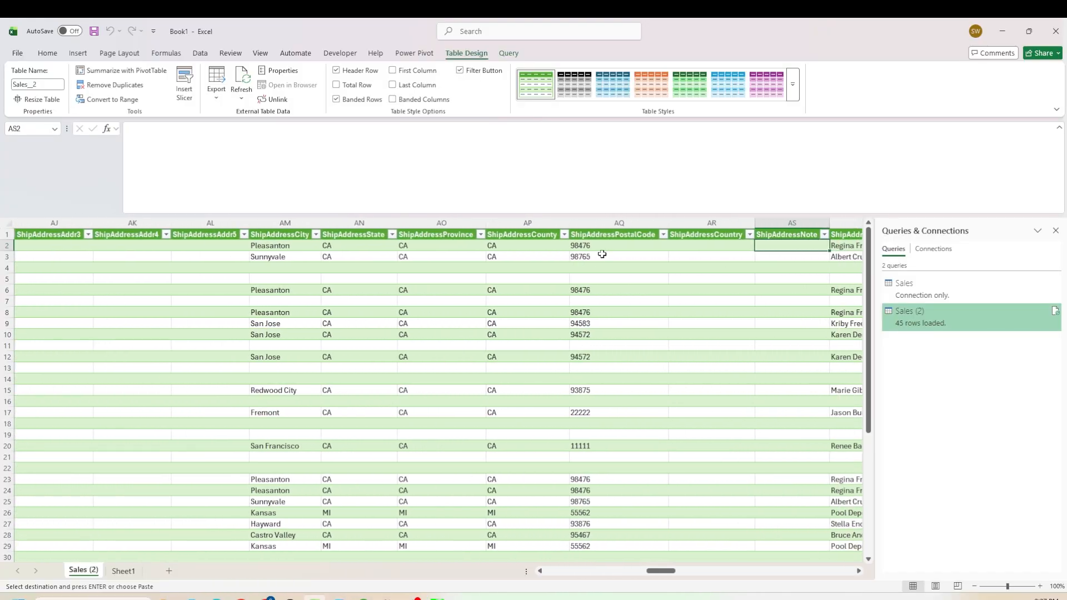
pyautogui.press('Right')
pyautogui.press('Right')
pyautogui.press('Right')
pyautogui.press('Right')
pyautogui.press('Right')
pyautogui.press('Right')
pyautogui.press('Right')
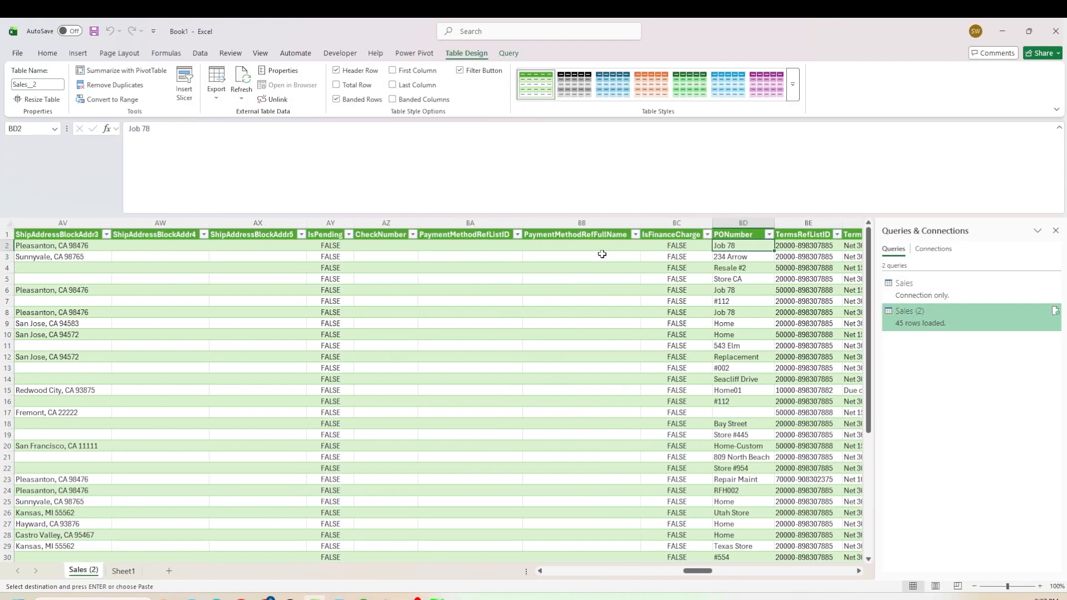
pyautogui.press('Right')
pyautogui.press('Right')
pyautogui.press('Right')
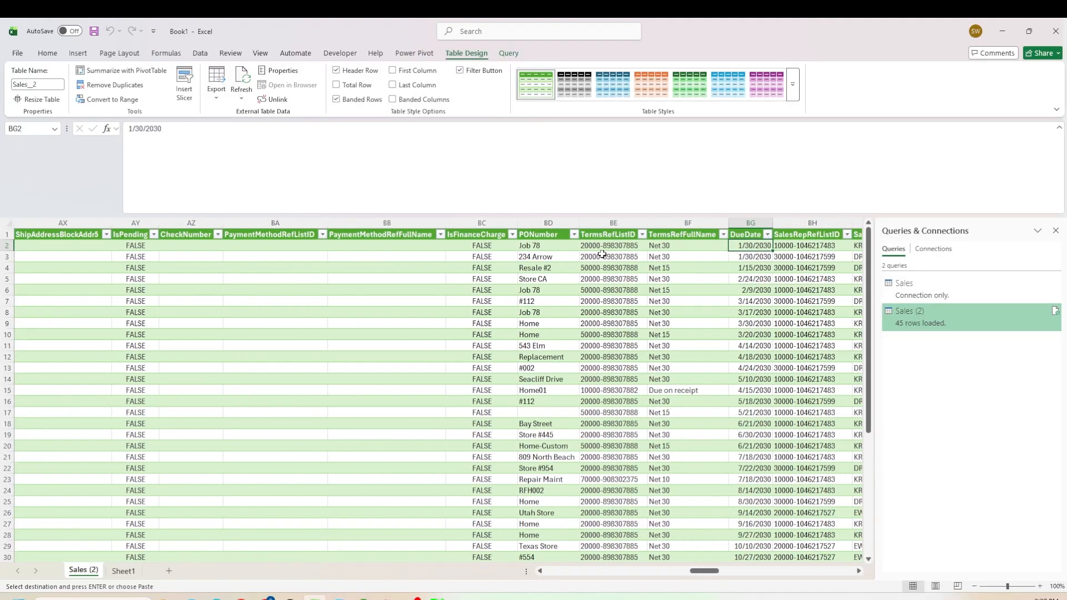
pyautogui.press('Left')
pyautogui.press('Right')
pyautogui.press('Right')
pyautogui.press('Right')
pyautogui.press('Right')
pyautogui.press('Right')
pyautogui.press('Right')
pyautogui.press('Right')
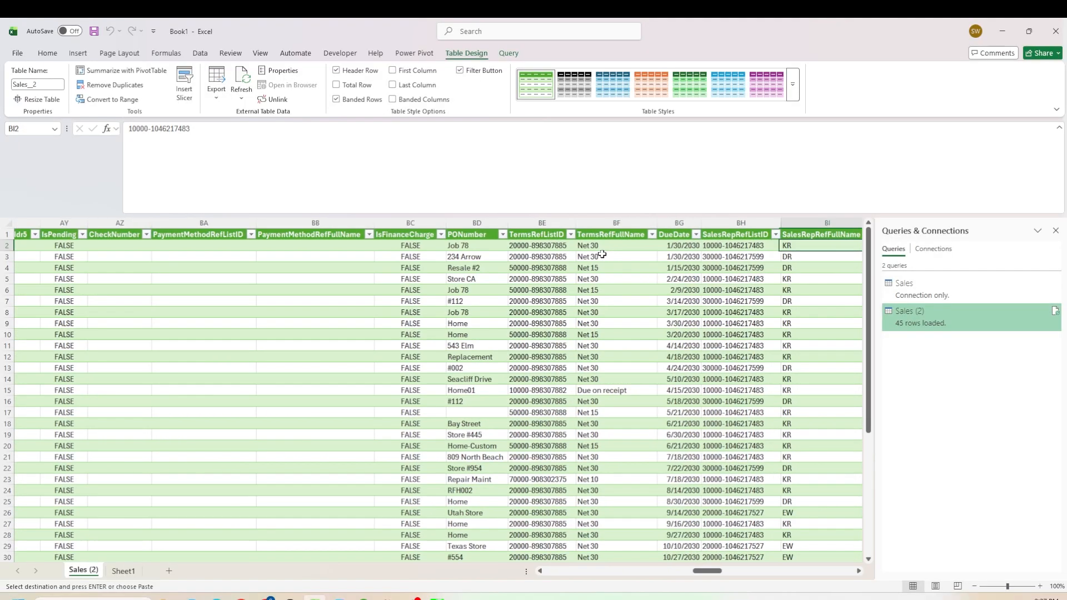
pyautogui.press('Right')
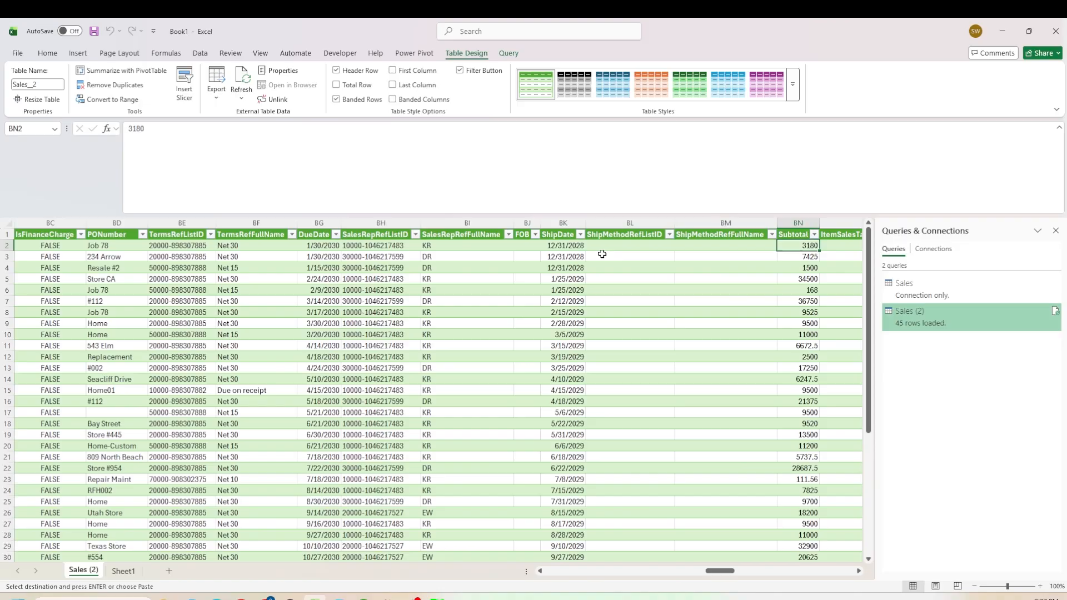
pyautogui.press('Left')
pyautogui.press('Left')
pyautogui.press('Left')
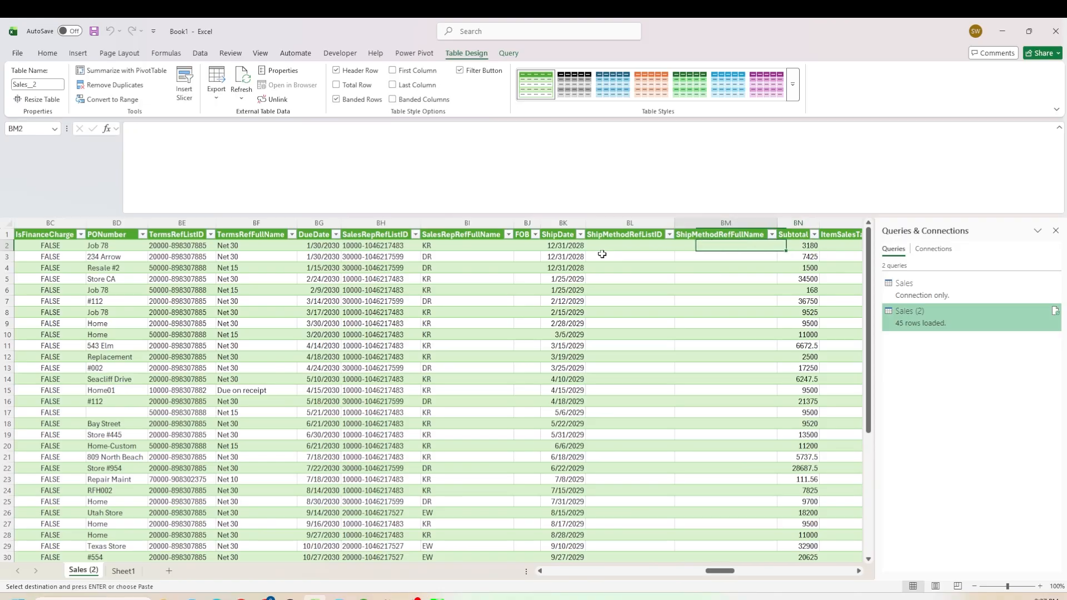
pyautogui.press('Right')
pyautogui.press('Right')
pyautogui.press('Right')
pyautogui.press('Right')
pyautogui.press('Right')
pyautogui.press('Right')
pyautogui.press('Right')
pyautogui.press('Right')
pyautogui.press('Right')
pyautogui.press('Right')
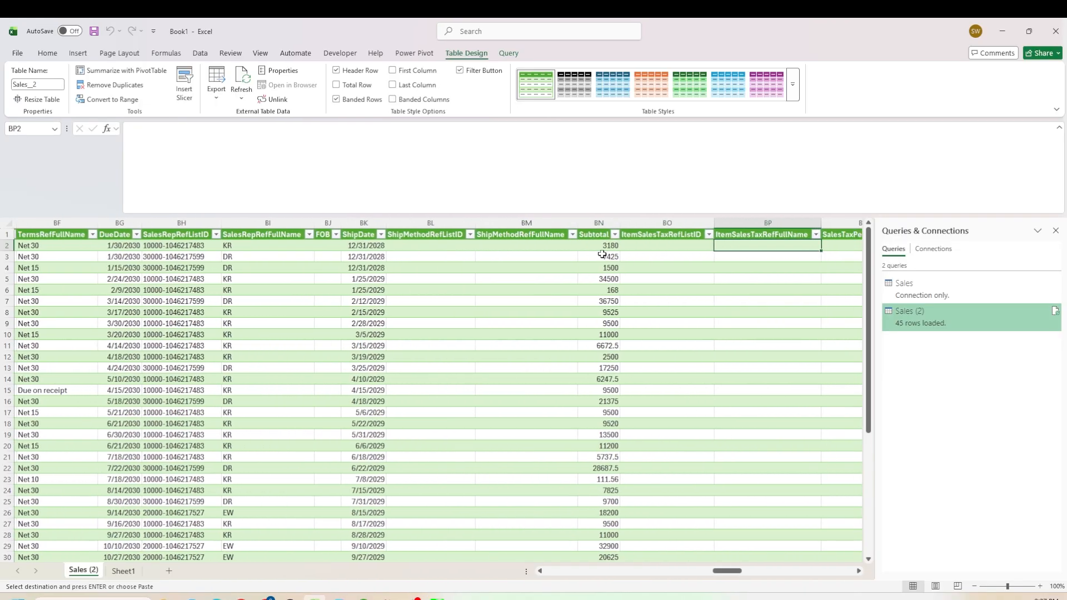
pyautogui.press('Left')
pyautogui.press('Left')
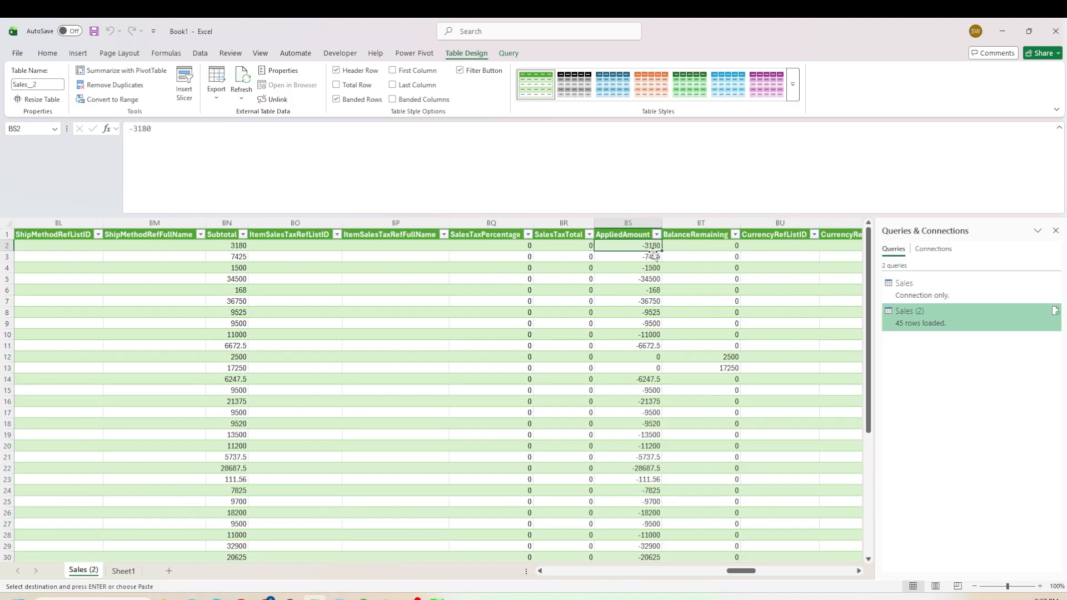
pyautogui.moveTo(364, 598)
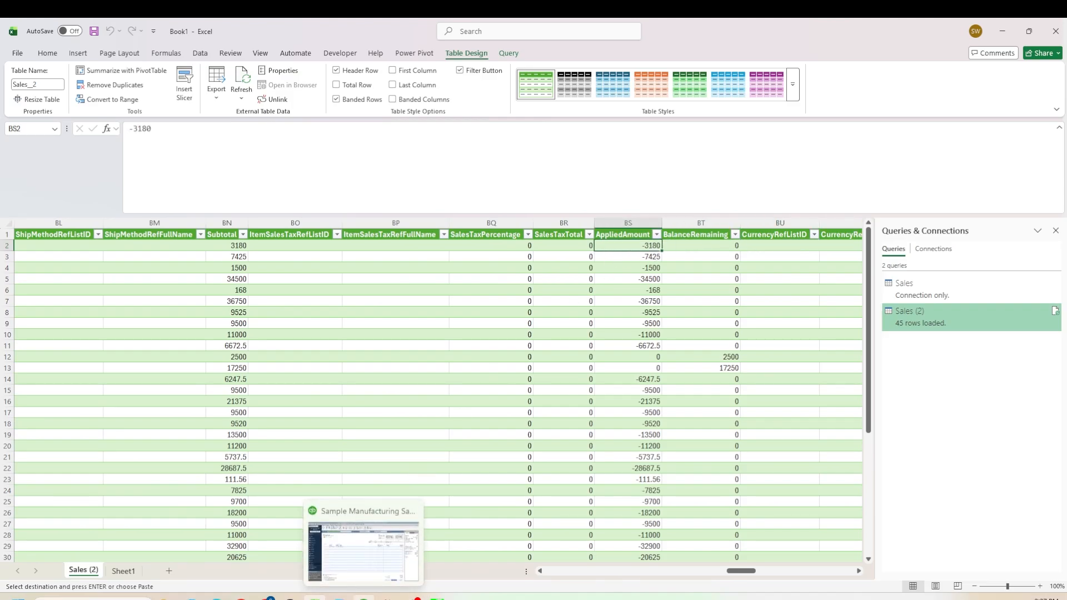
# - Check the QuickBooks invoice again, then inspect the Sales table's AppliedAmount, BalanceRemaining and home-currency columns
pyautogui.click(371, 573)
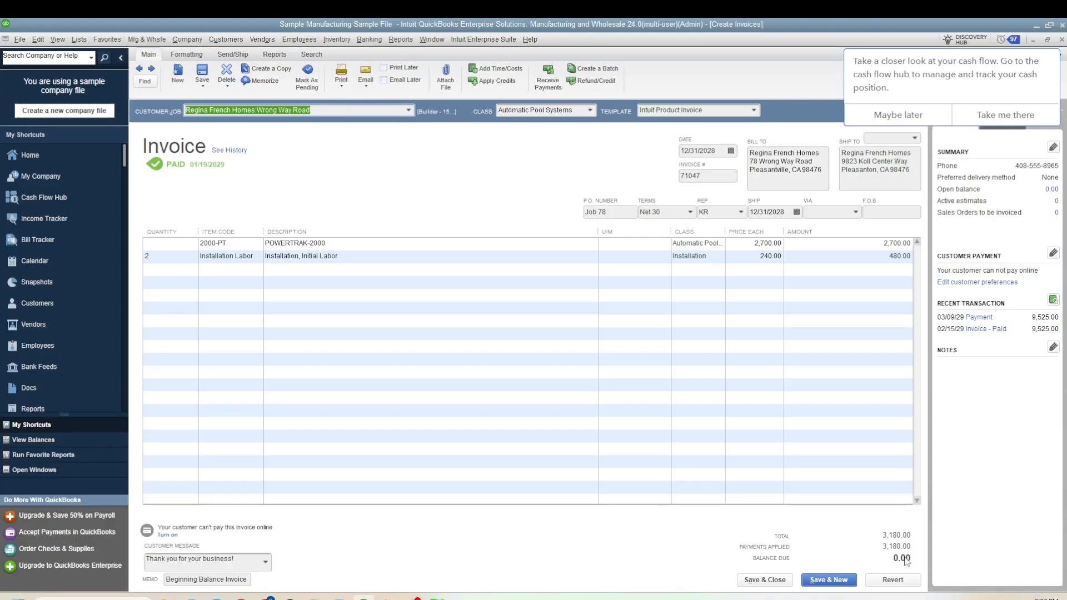
pyautogui.click(1035, 25)
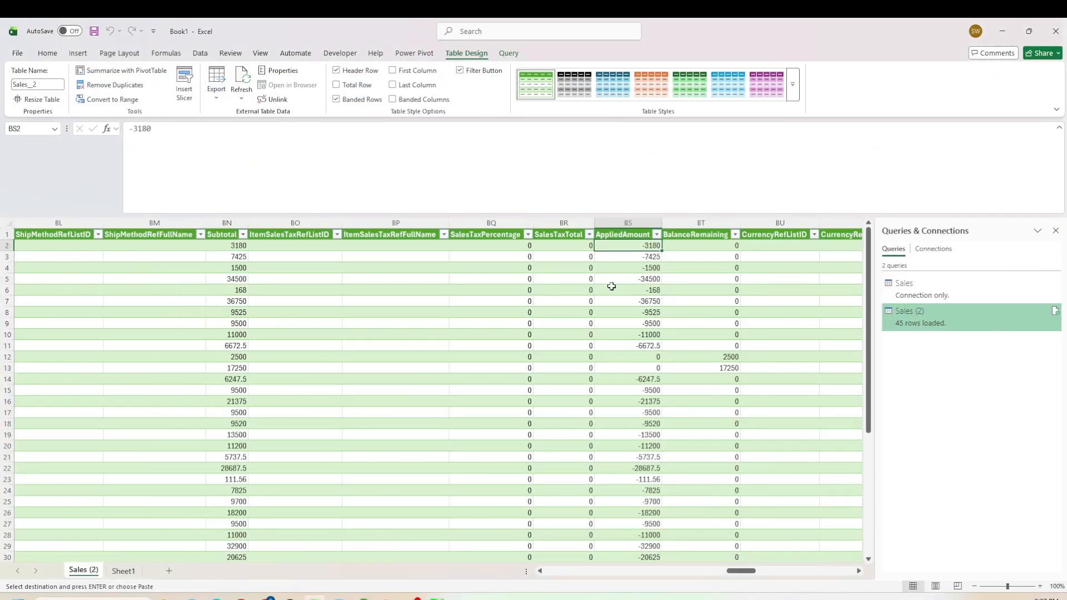
pyautogui.moveTo(643, 364); pyautogui.dragTo(183, 365)
pyautogui.click(674, 348)
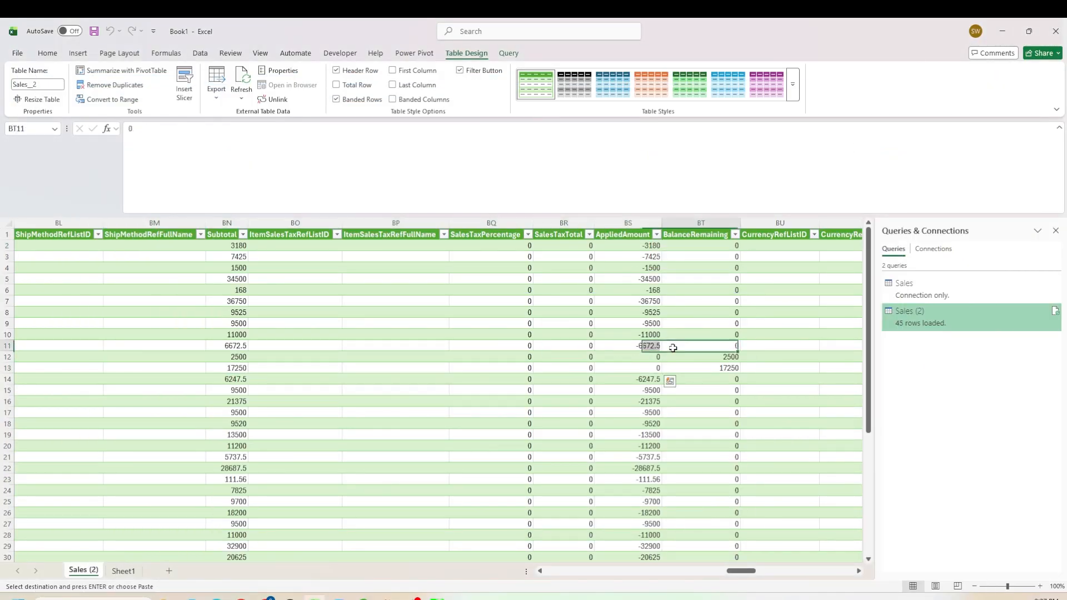
pyautogui.click(717, 359)
pyautogui.press('Left')
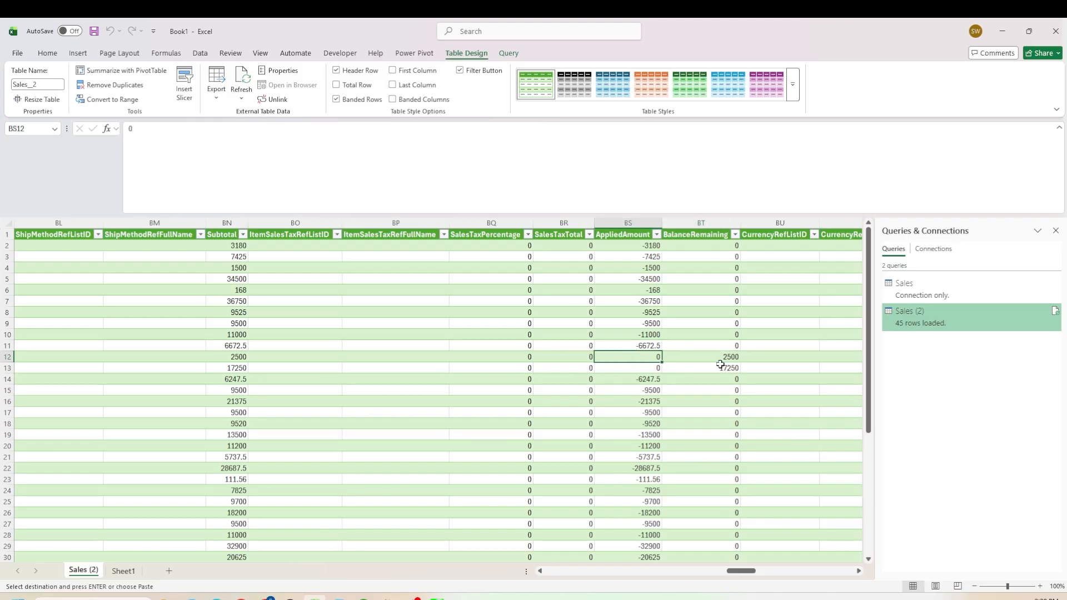
pyautogui.press('Right')
pyautogui.press('Right')
pyautogui.press('Right')
pyautogui.press('Right')
pyautogui.press('Right')
pyautogui.press('Right')
pyautogui.press('Right')
pyautogui.press('Right')
pyautogui.press('Right')
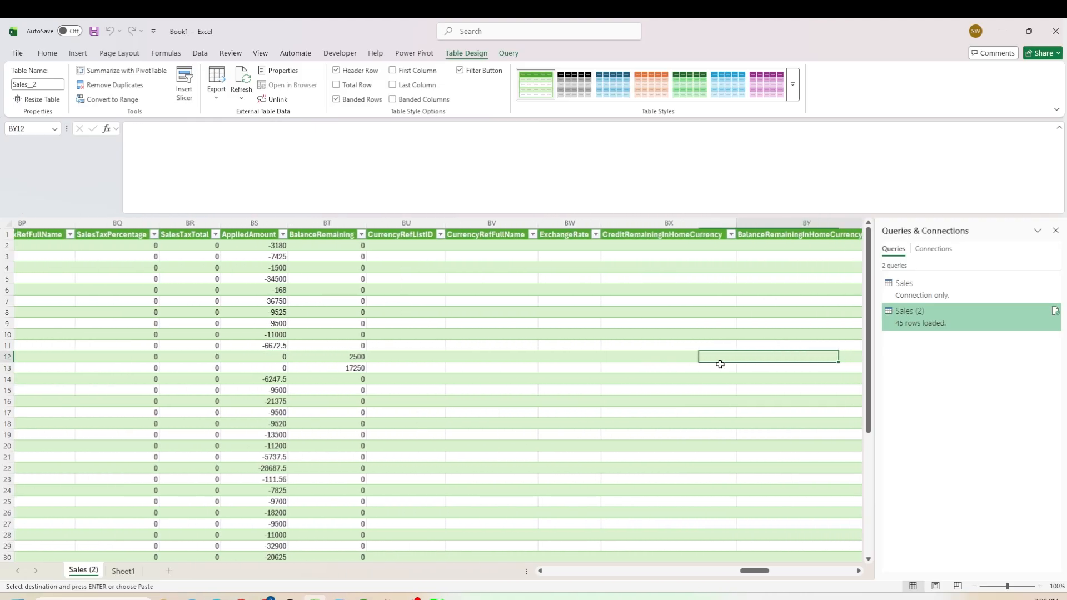
pyautogui.press('Left')
pyautogui.press('Left')
pyautogui.press('Up')
pyautogui.press('Up')
pyautogui.press('Up')
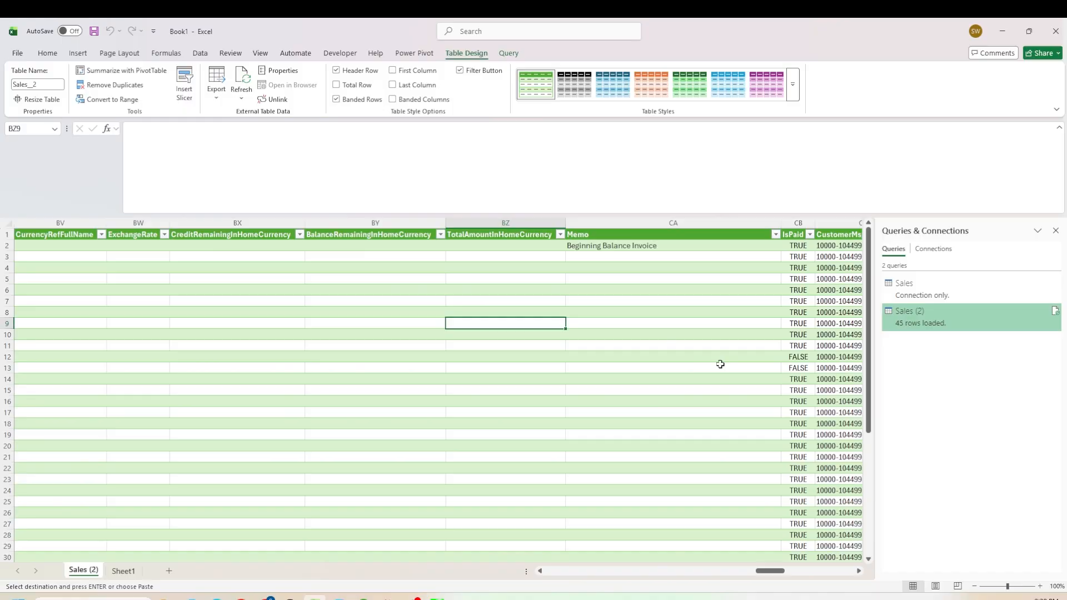
# - Inspect the Sales table's Memo, IsPaid and customer message columns for the first invoice row
pyautogui.press('Right')
pyautogui.press('Right')
pyautogui.press('Right')
pyautogui.press('Right')
pyautogui.press('Left')
pyautogui.press('Left')
pyautogui.press('Up')
pyautogui.press('Up')
pyautogui.press('Up')
pyautogui.press('Up')
pyautogui.press('Up')
pyautogui.press('Up')
pyautogui.press('Up')
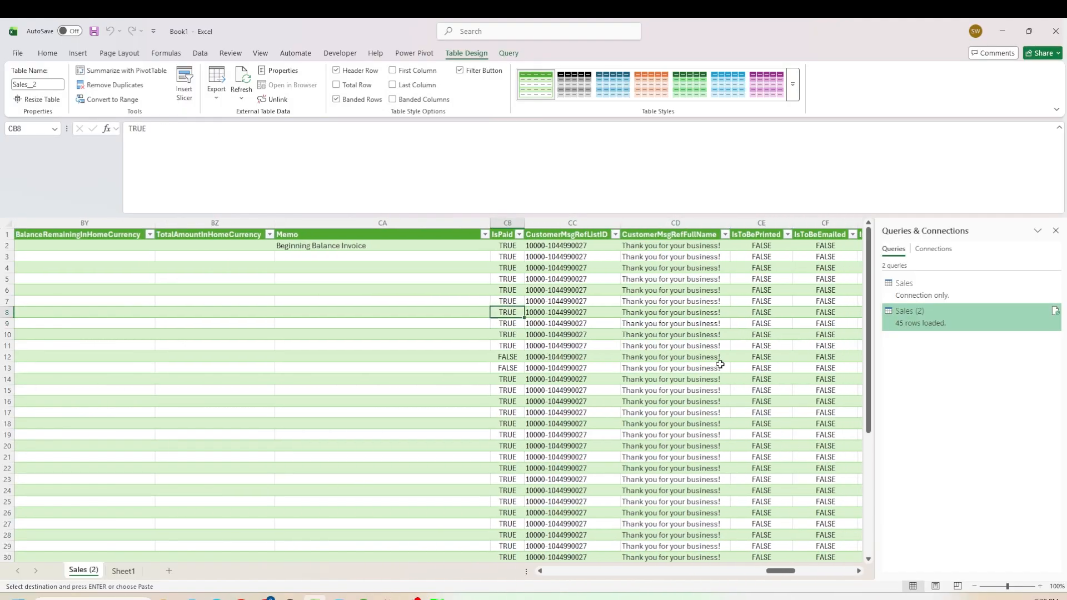
pyautogui.press('Left')
pyautogui.press('Left')
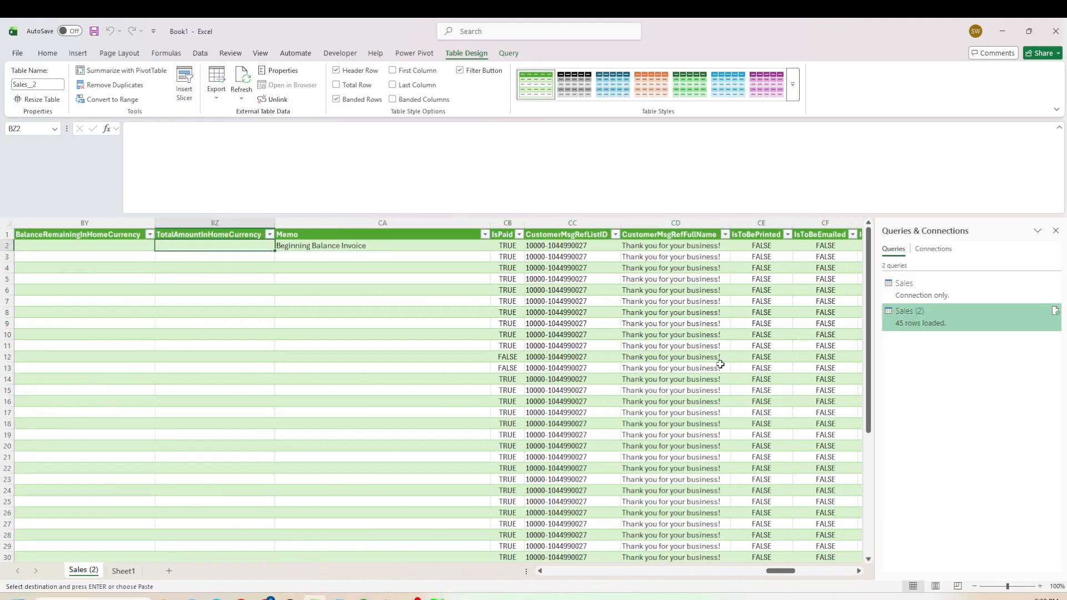
pyautogui.press('Right')
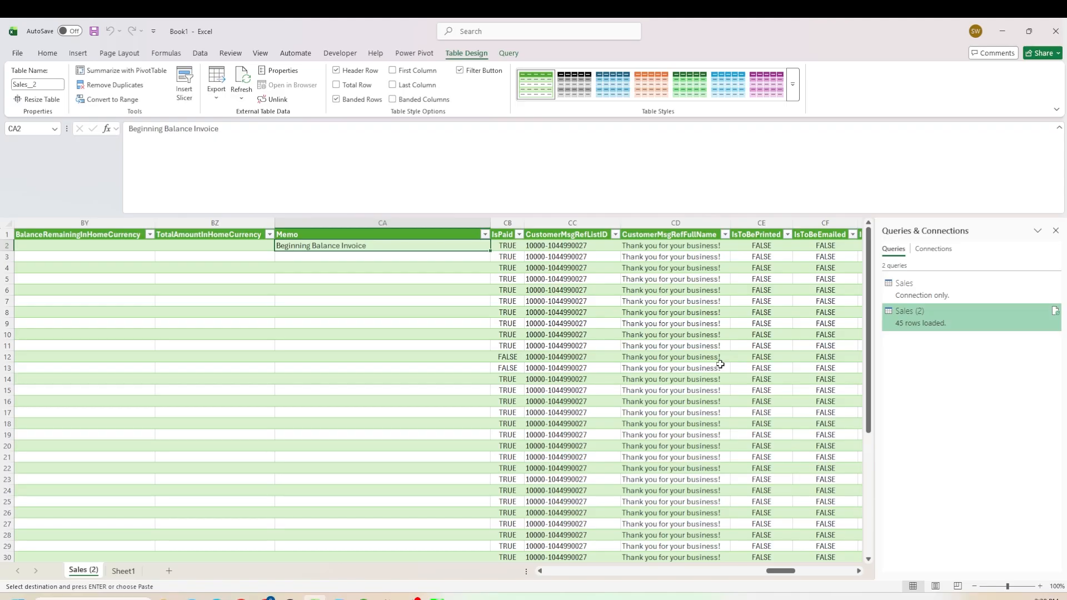
# - Select the Memo column and browse across the Sales table columns from ShipDate through Type and the custom field columns
pyautogui.click(384, 223)
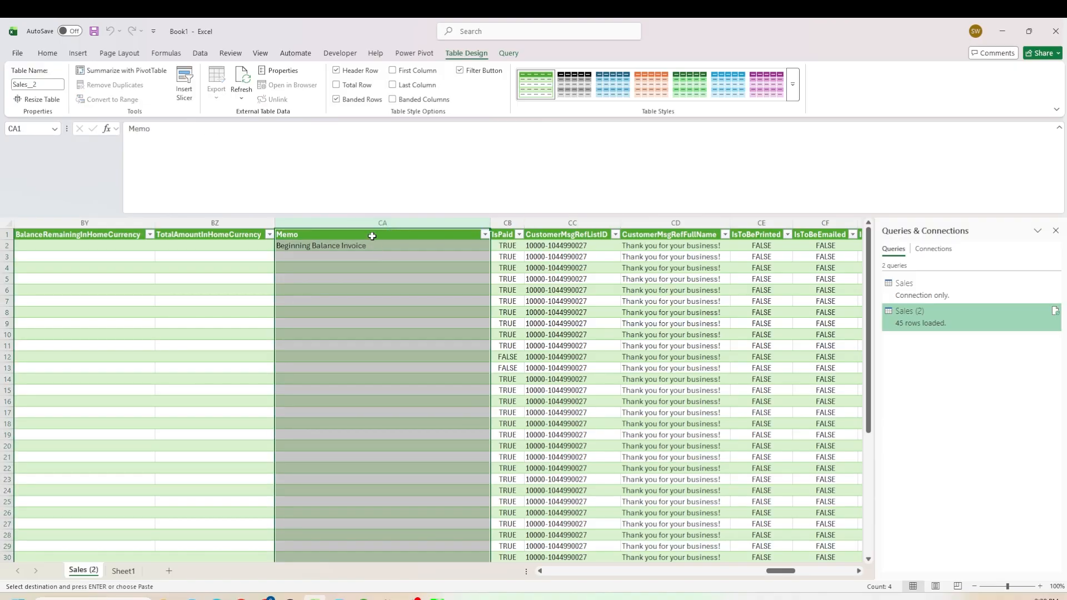
pyautogui.click(369, 245)
pyautogui.press('Left')
pyautogui.press('Left')
pyautogui.press('Left')
pyautogui.press('Left')
pyautogui.press('Left')
pyautogui.press('Left')
pyautogui.press('Left')
pyautogui.press('Left')
pyautogui.press('Left')
pyautogui.press('Left')
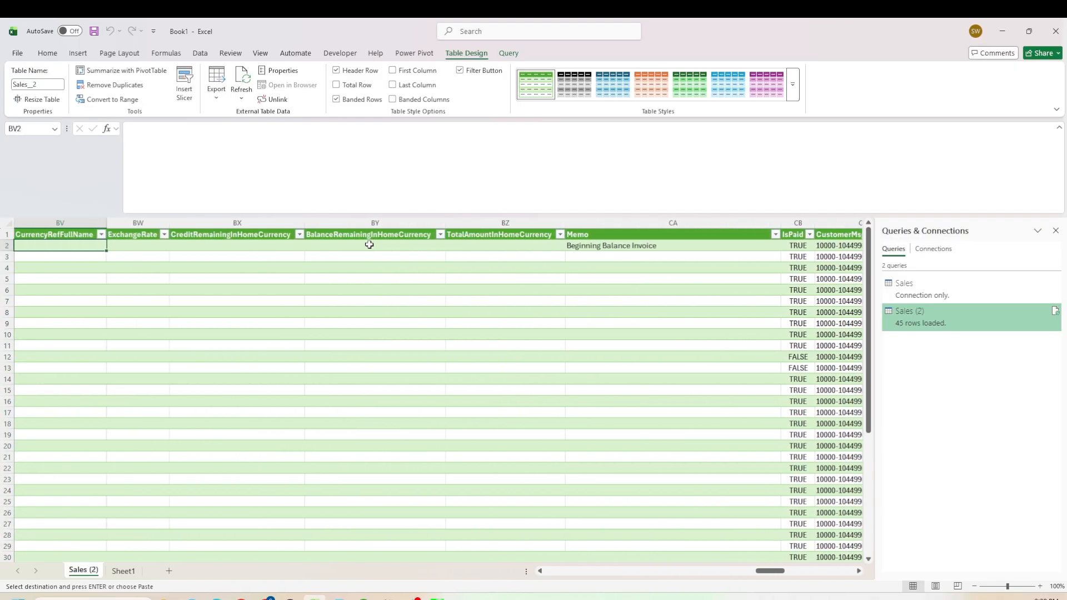
pyautogui.press('Left')
pyautogui.press('Left')
pyautogui.press('Left')
pyautogui.press('Left')
pyautogui.press('Left')
pyautogui.press('Left')
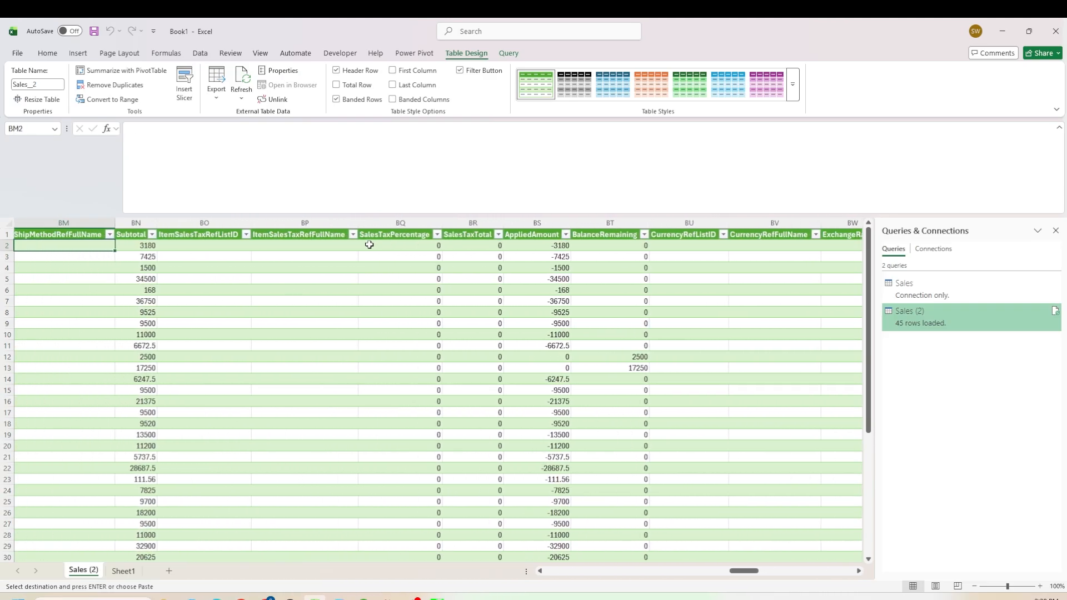
pyautogui.press('Left')
pyautogui.press('Left')
pyautogui.press('Right')
pyautogui.press('Right')
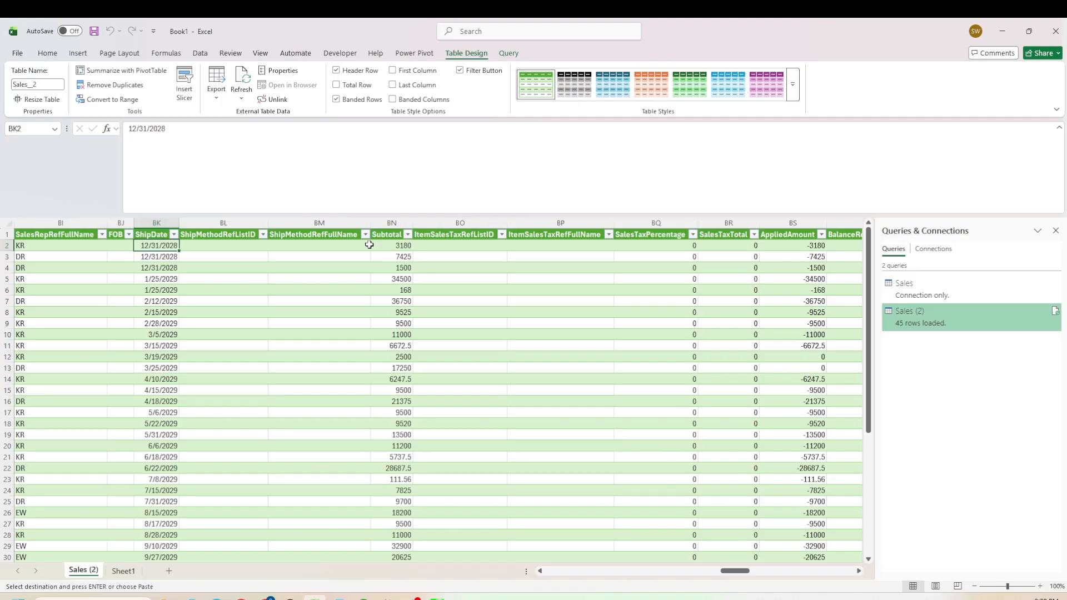
pyautogui.press('Right')
pyautogui.press('Right')
pyautogui.press('Right')
pyautogui.press('Right')
pyautogui.press('Right')
pyautogui.press('Right')
pyautogui.press('Right')
pyautogui.press('Right')
pyautogui.press('Right')
pyautogui.press('Right')
pyautogui.press('Right')
pyautogui.press('Right')
pyautogui.press('Right')
pyautogui.press('Right')
pyautogui.press('Right')
pyautogui.press('Right')
pyautogui.press('Right')
pyautogui.press('Right')
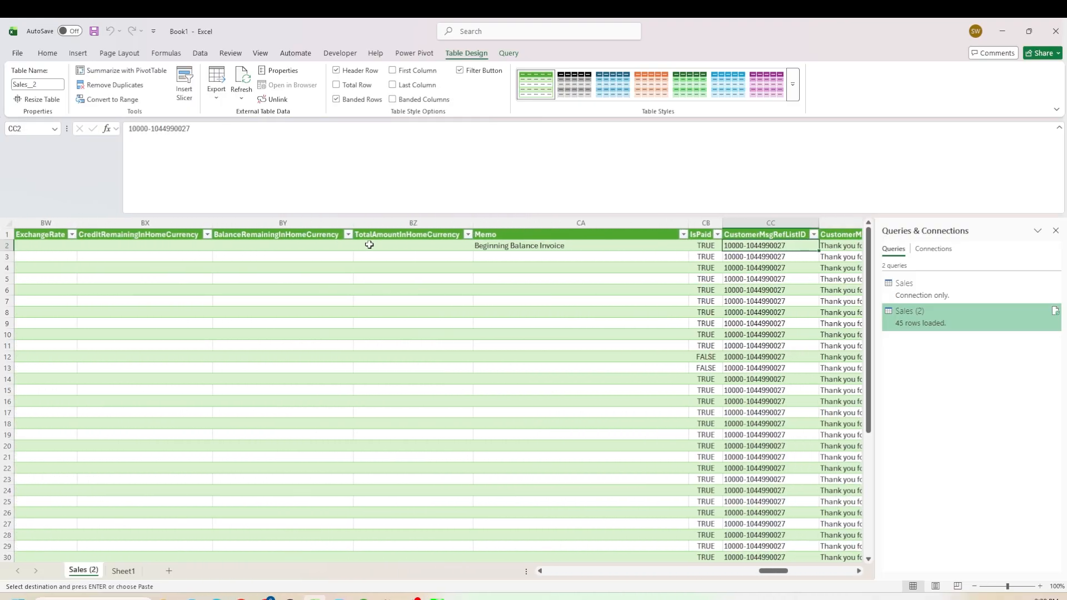
pyautogui.press('Right')
pyautogui.press('Right')
pyautogui.press('Right')
pyautogui.press('Right')
pyautogui.press('Right')
pyautogui.press('Right')
pyautogui.press('Right')
pyautogui.press('Right')
pyautogui.press('Right')
pyautogui.press('Right')
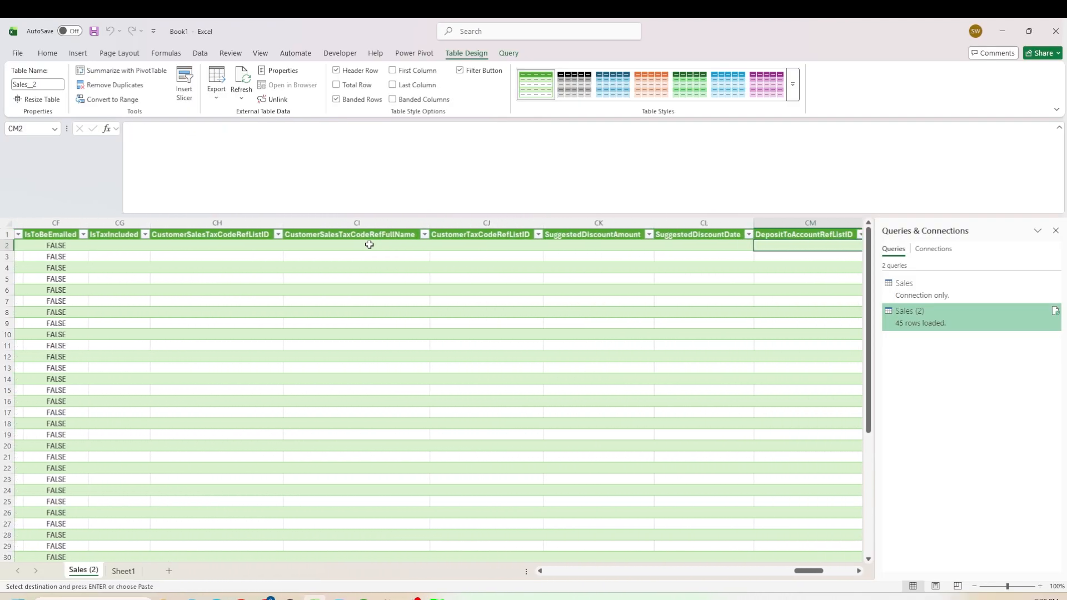
pyautogui.press('Right')
pyautogui.press('Right')
pyautogui.press('Right')
pyautogui.press('Right')
pyautogui.press('Right')
pyautogui.press('Right')
pyautogui.press('Right')
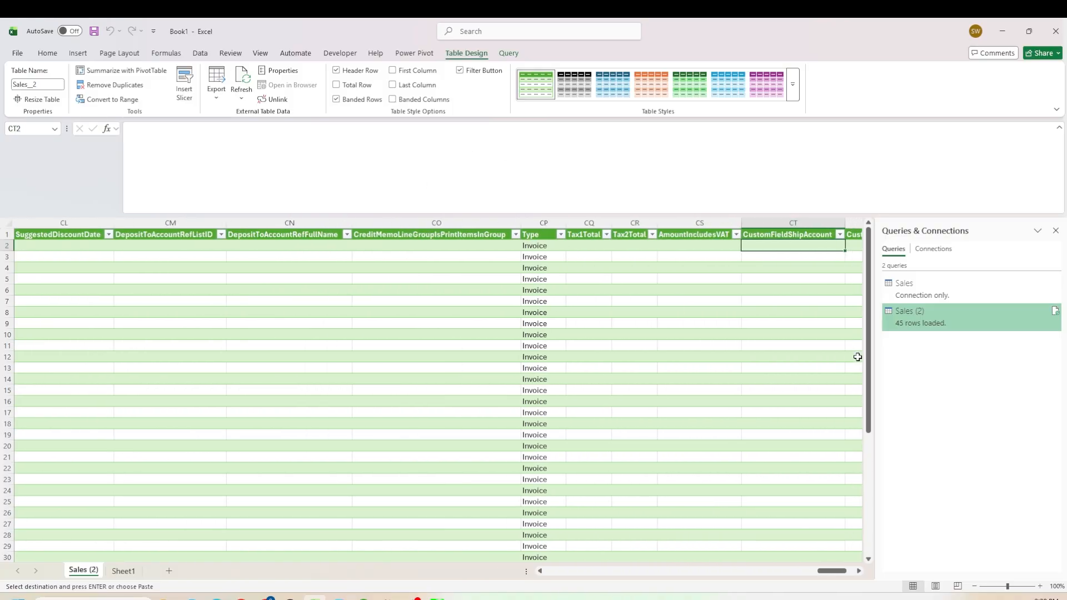